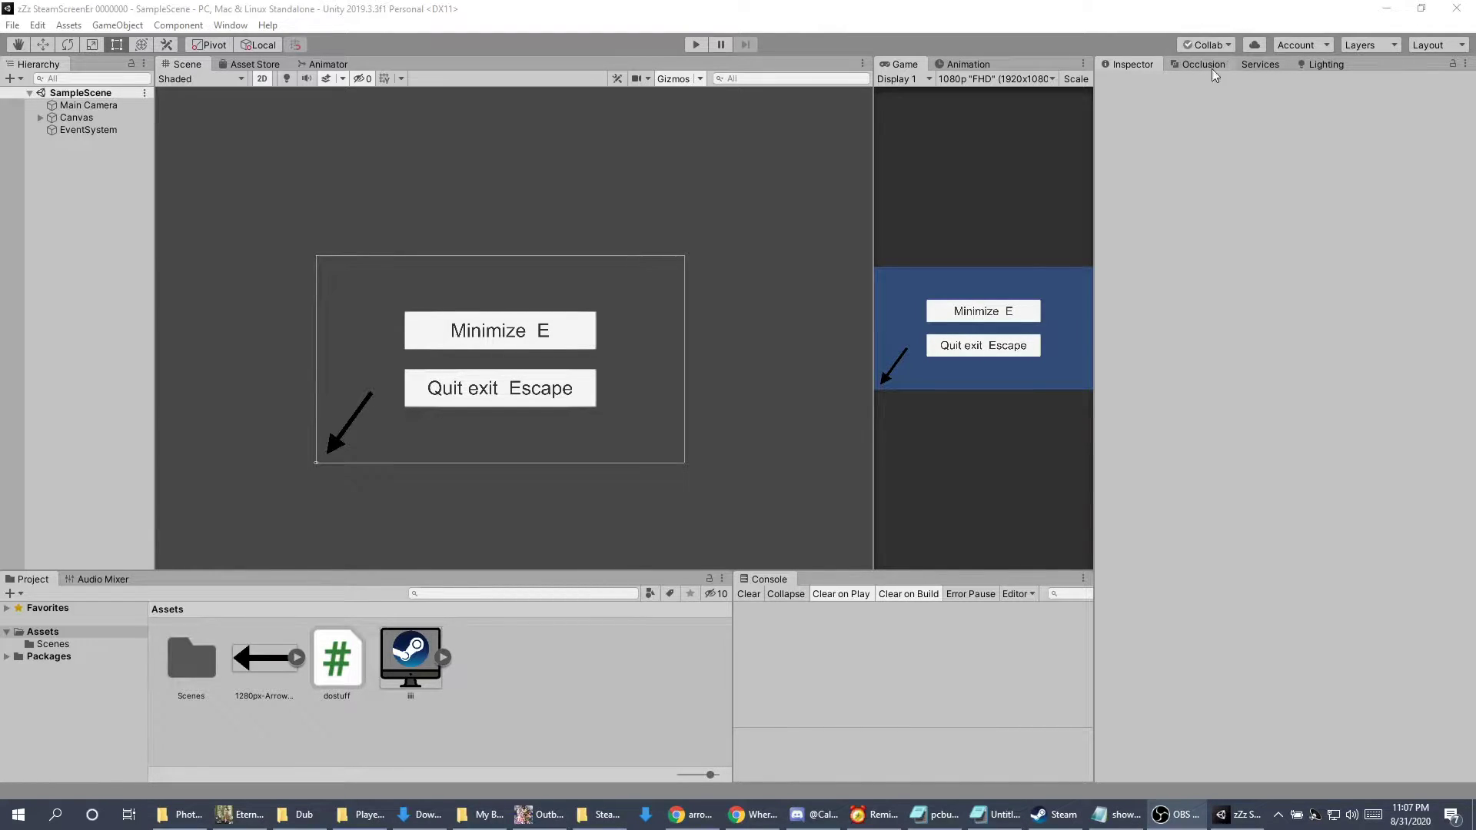
Start a new empty scene and add a UI Button to it.
{"action": "left_click", "coordinate": [860, 14]}
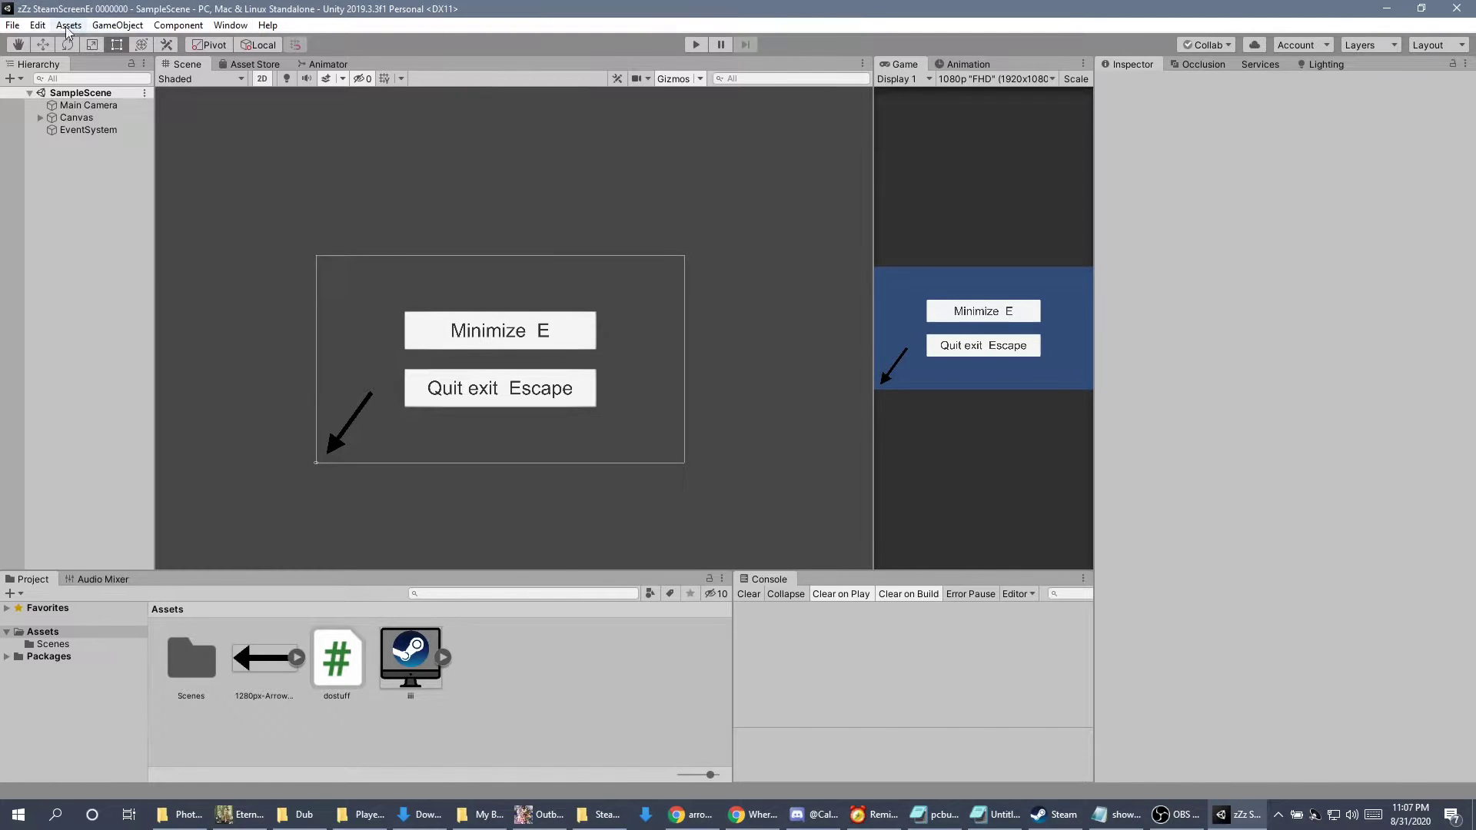
{"action": "left_click", "coordinate": [13, 24]}
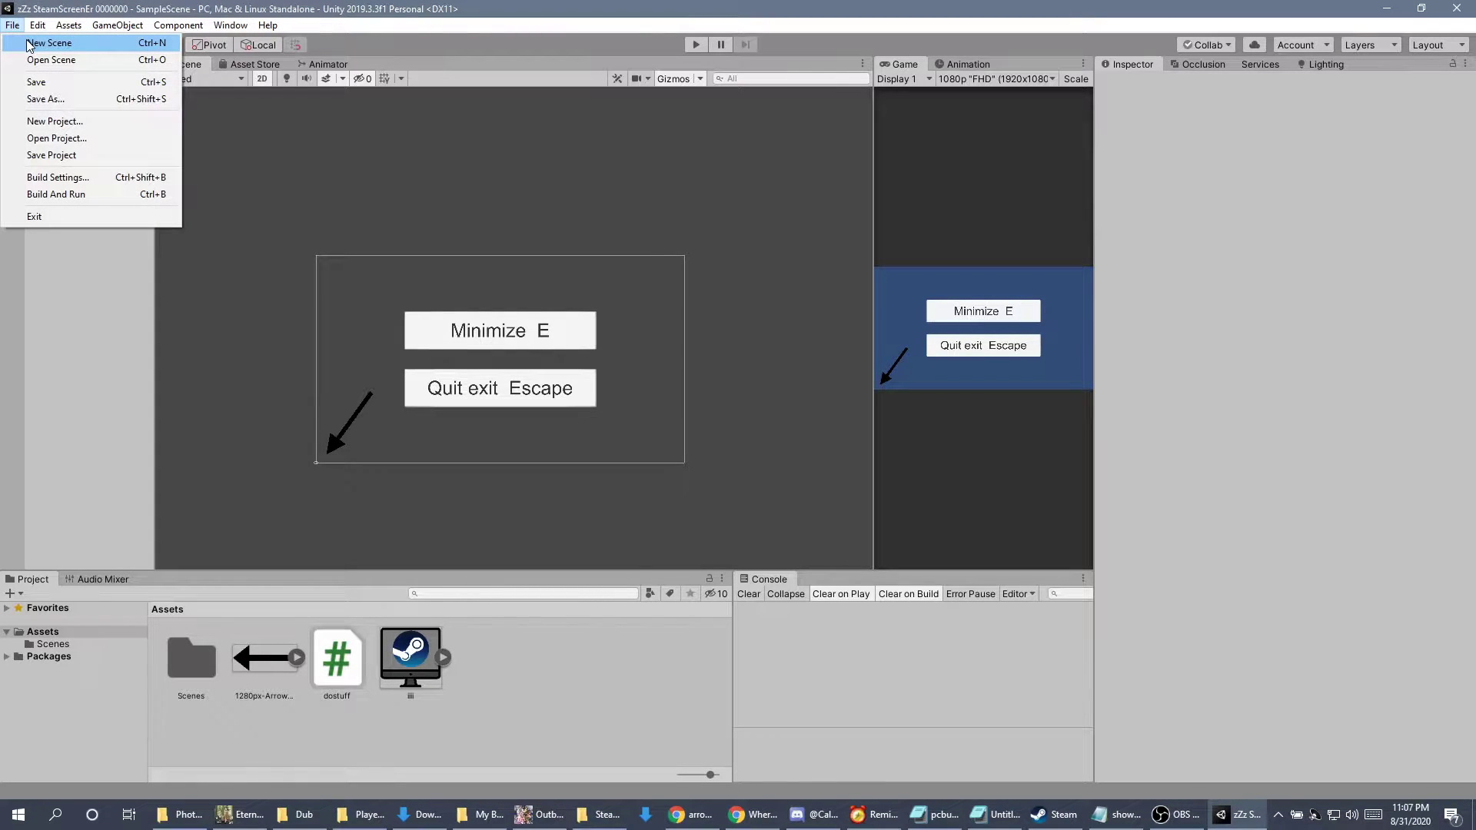
{"action": "left_click", "coordinate": [47, 43]}
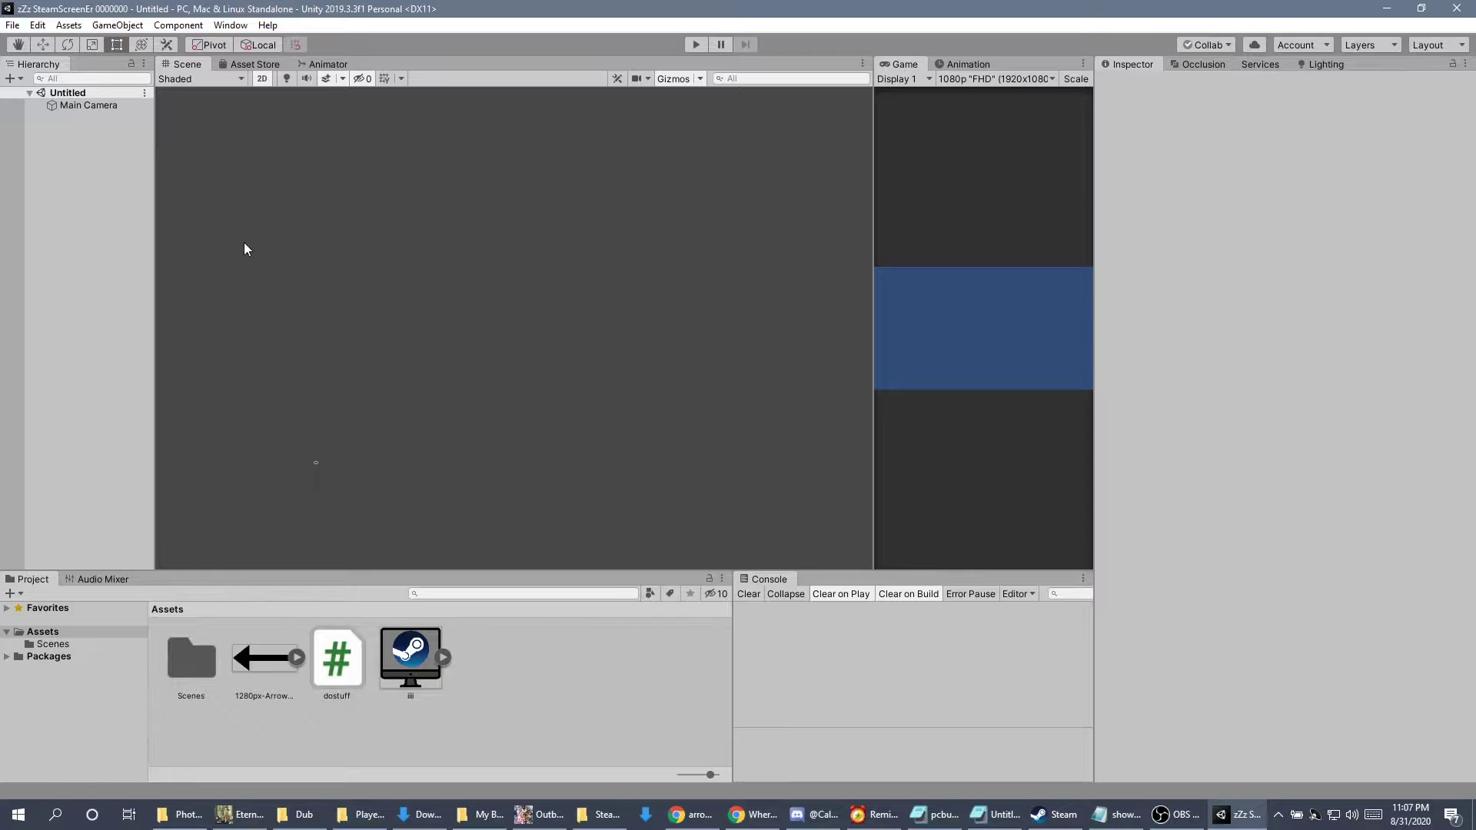
{"action": "right_click", "coordinate": [66, 137]}
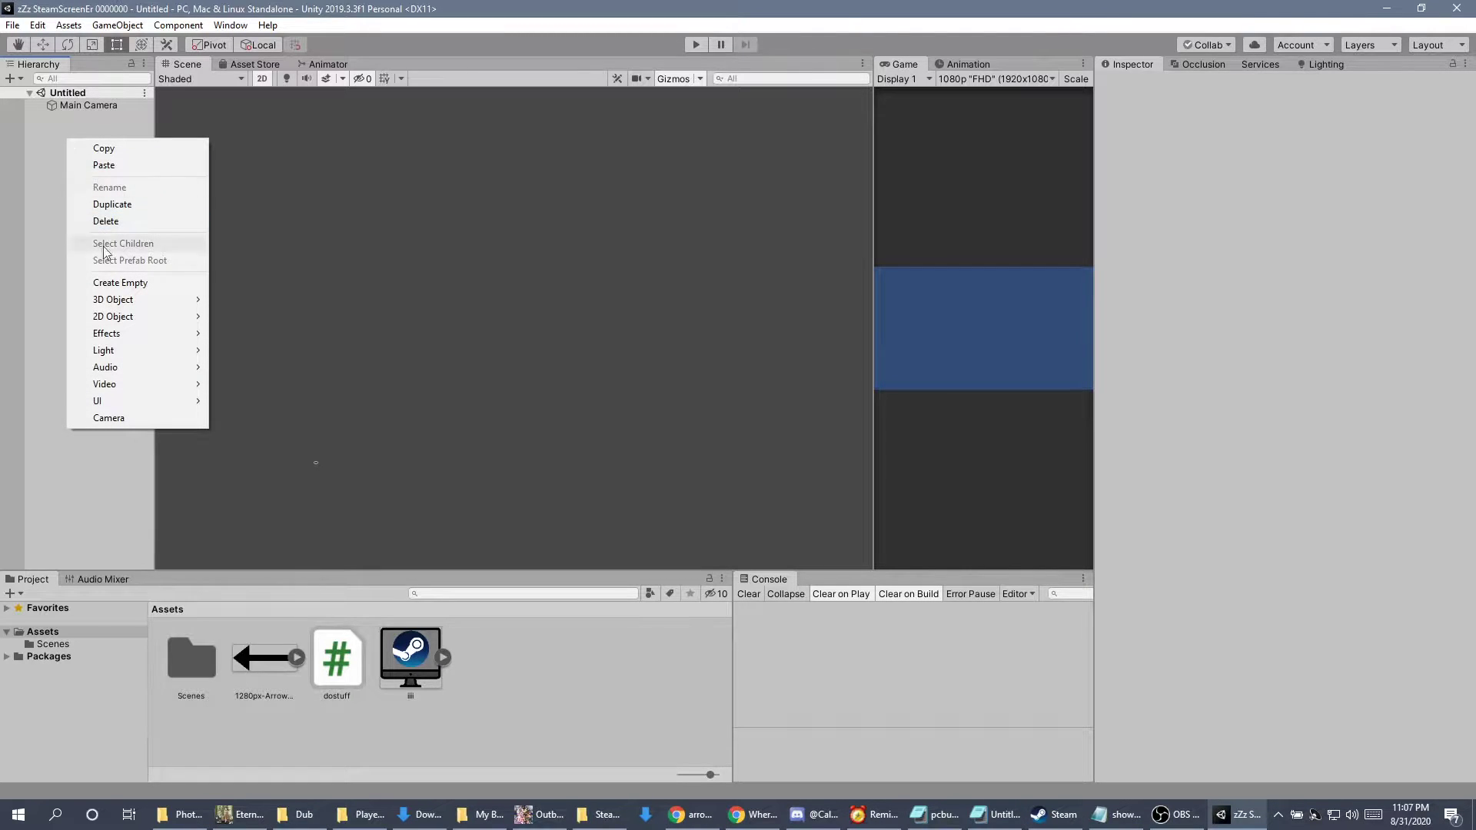
{"action": "mouse_move", "coordinate": [152, 402]}
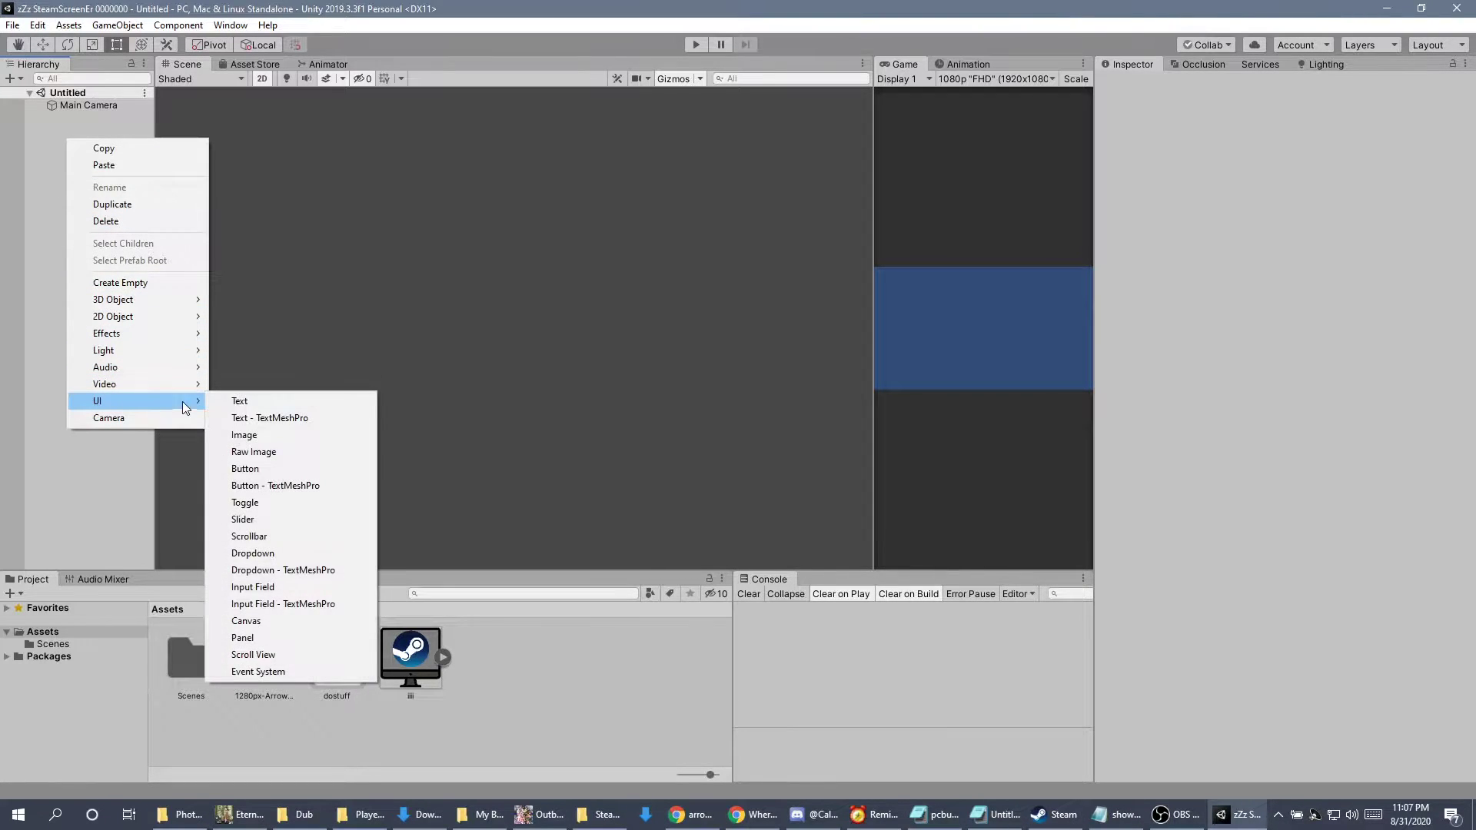
{"action": "left_click", "coordinate": [284, 469]}
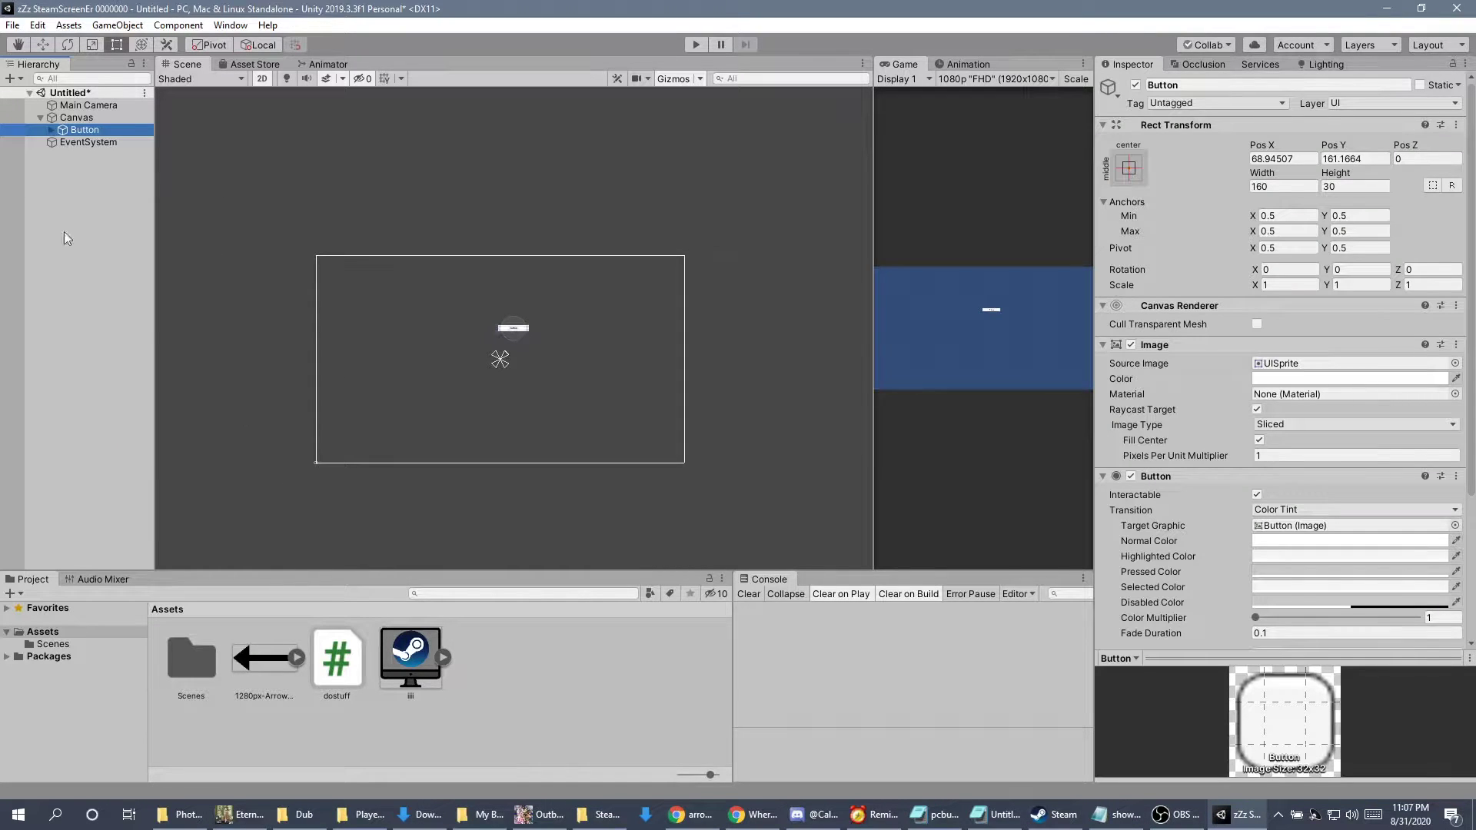
Set the Canvas to Scale With Screen Size with a 1920×1080 reference resolution.
{"action": "left_click", "coordinate": [71, 120]}
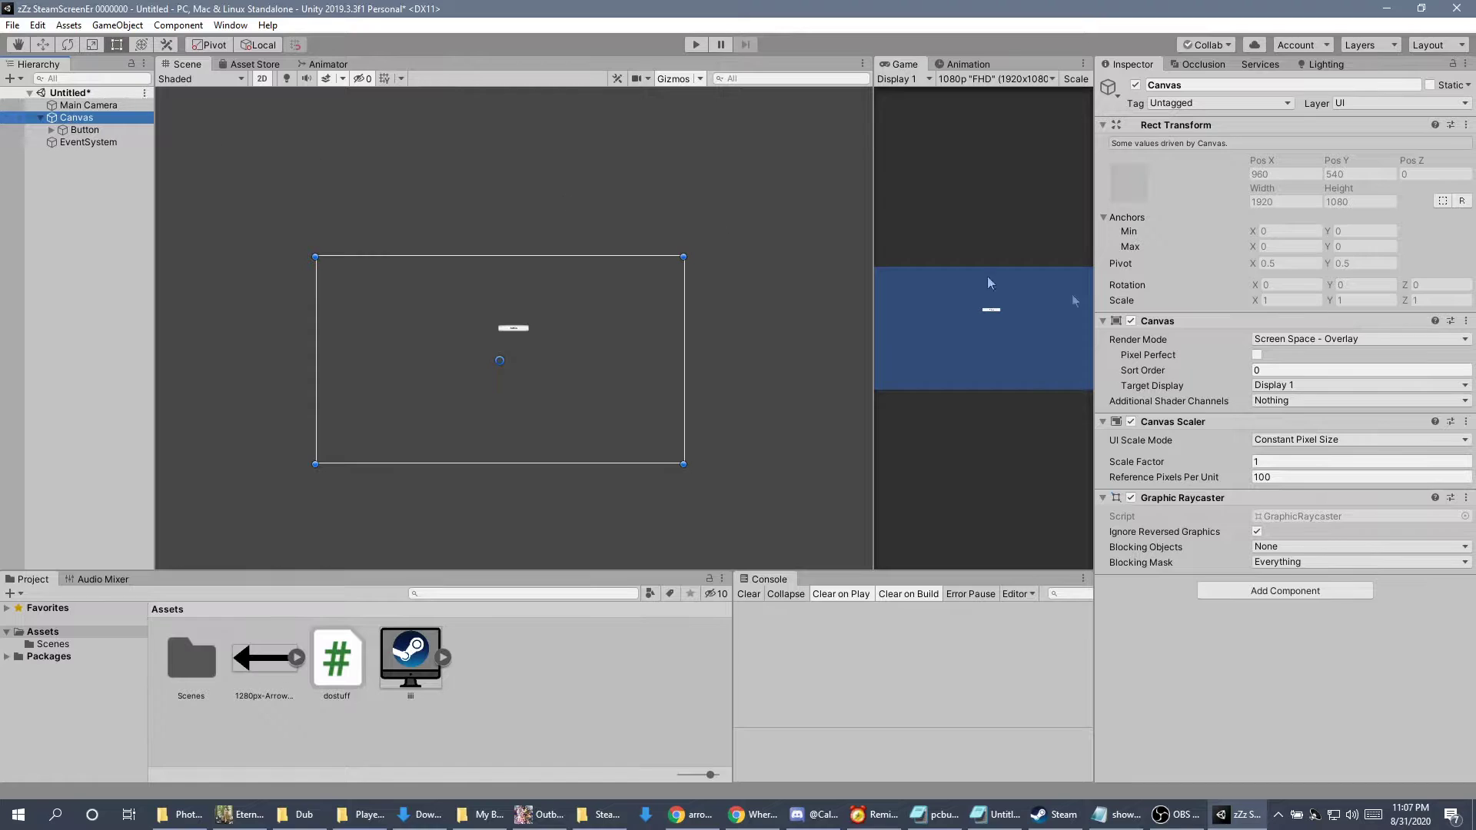
{"action": "left_click", "coordinate": [1307, 440]}
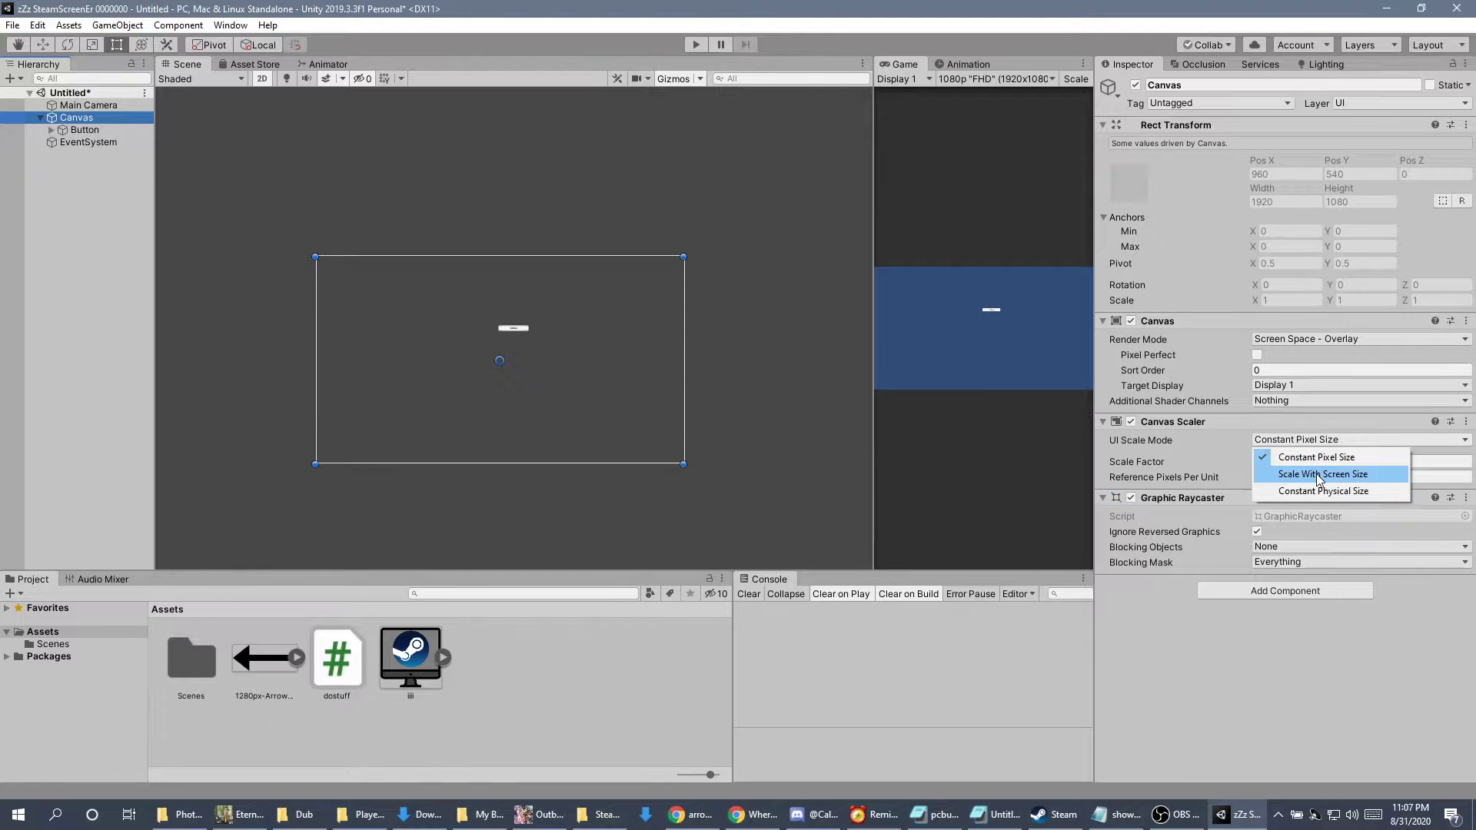
{"action": "left_click", "coordinate": [1320, 474]}
{"action": "left_click", "coordinate": [1296, 461]}
{"action": "type", "text": "19"}
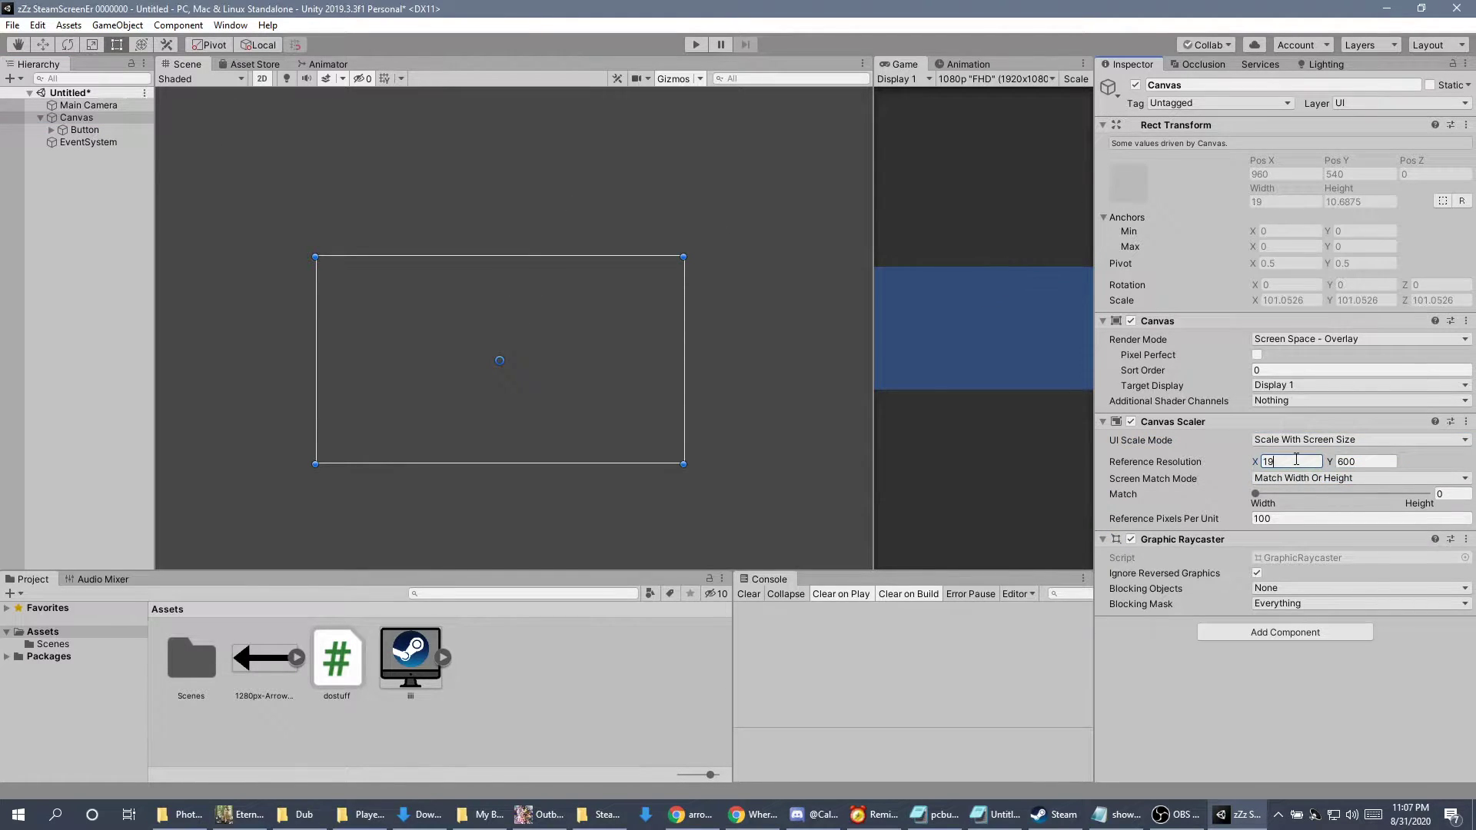
{"action": "type", "text": "20"}
{"action": "key", "text": "Tab"}
{"action": "type", "text": "1080"}
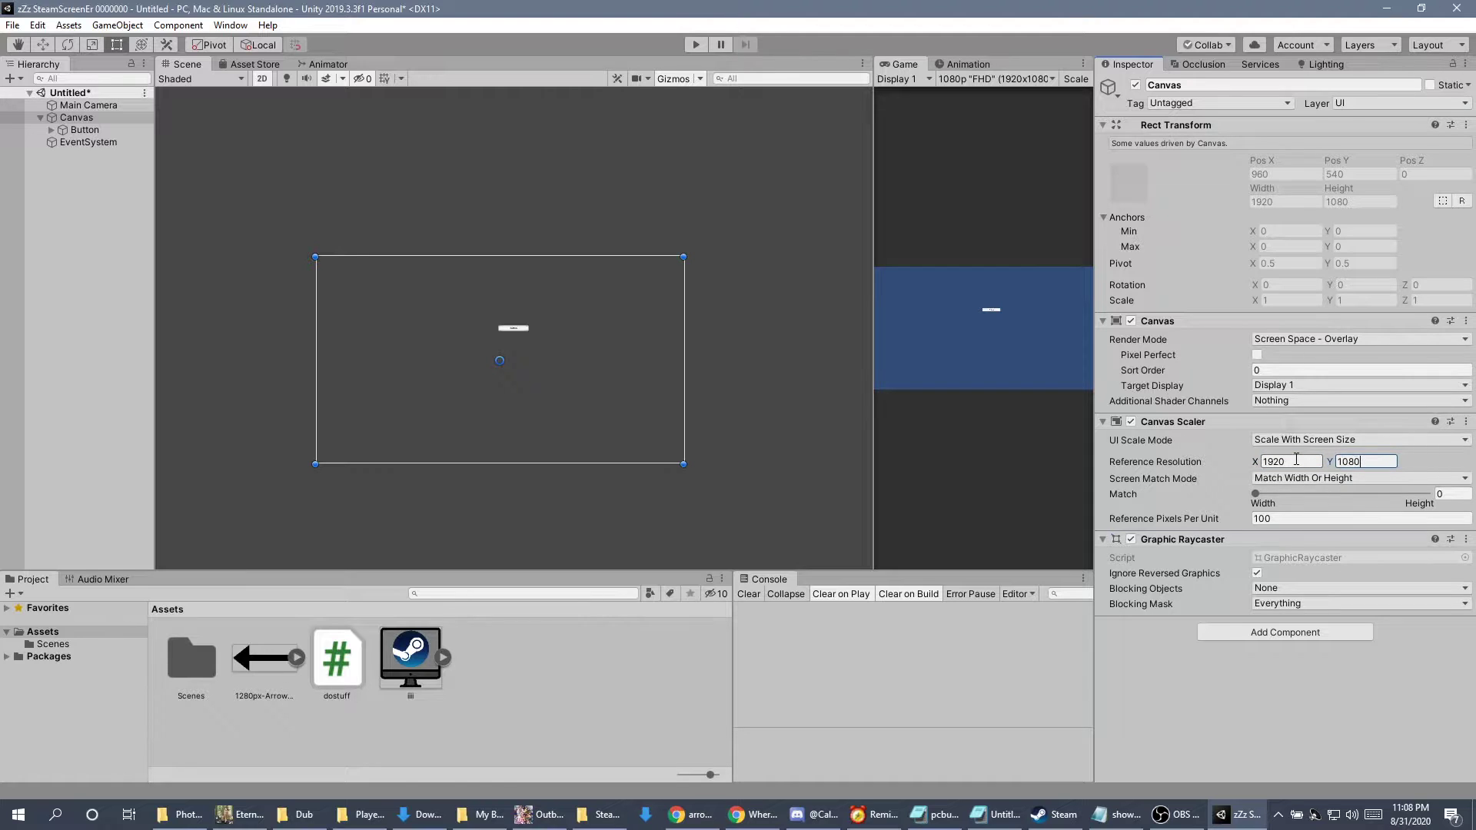
Anchor and center the Button on the canvas with the middle-center preset, Alt held.
{"action": "left_click", "coordinate": [81, 131]}
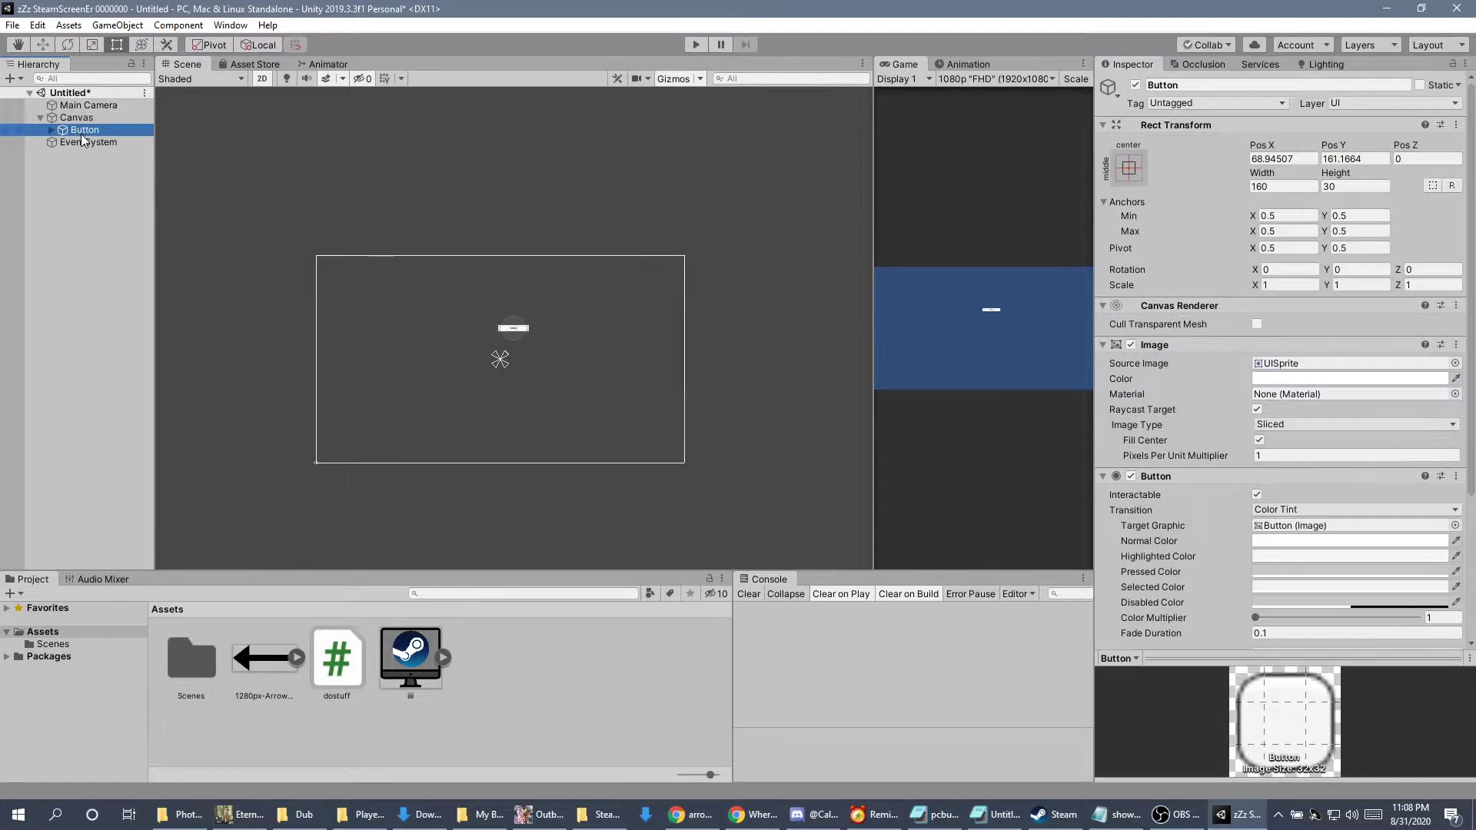
{"action": "left_click", "coordinate": [1129, 170]}
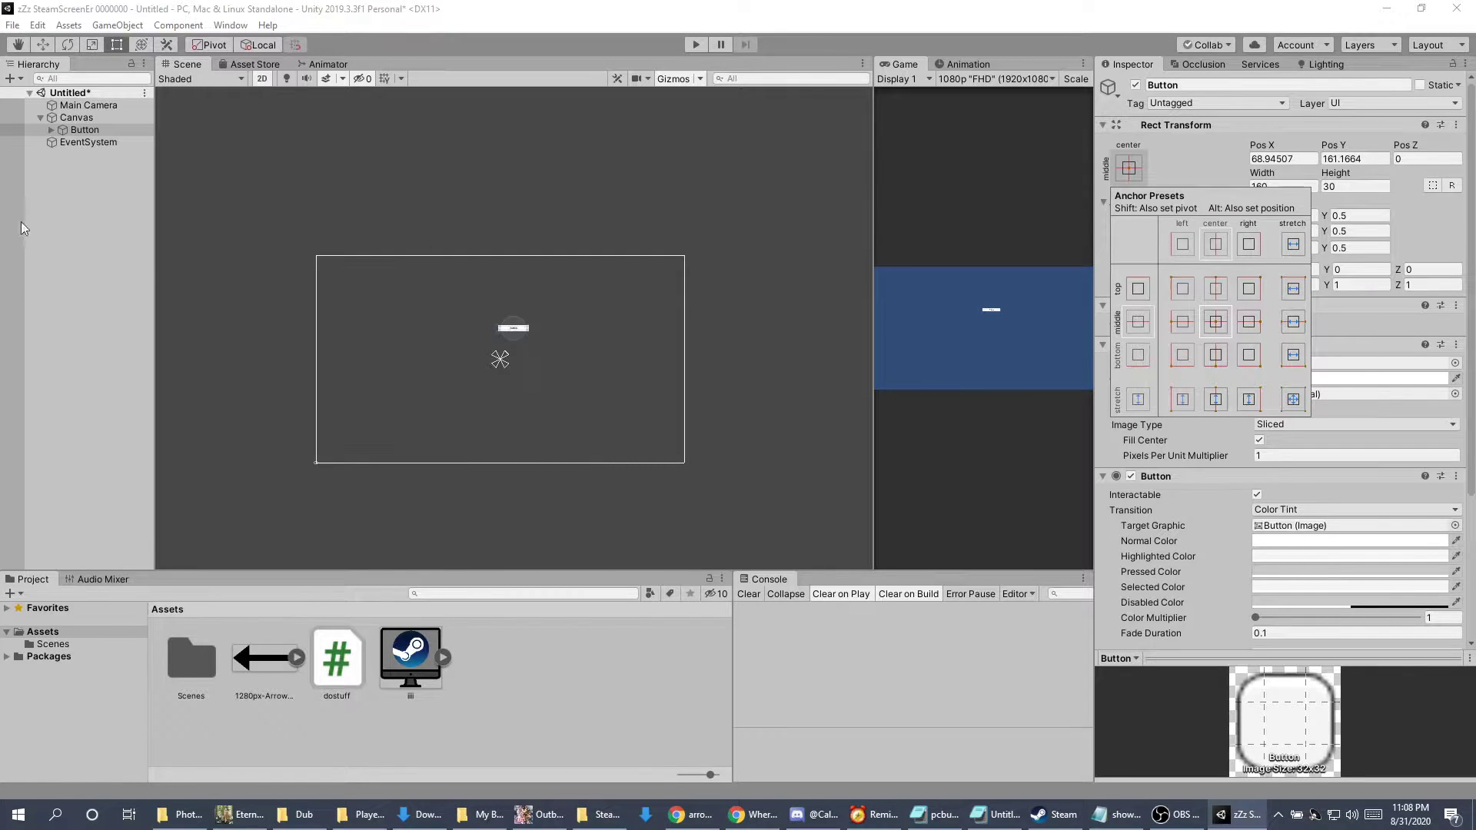
{"action": "left_click", "coordinate": [77, 118]}
{"action": "left_click", "coordinate": [85, 131]}
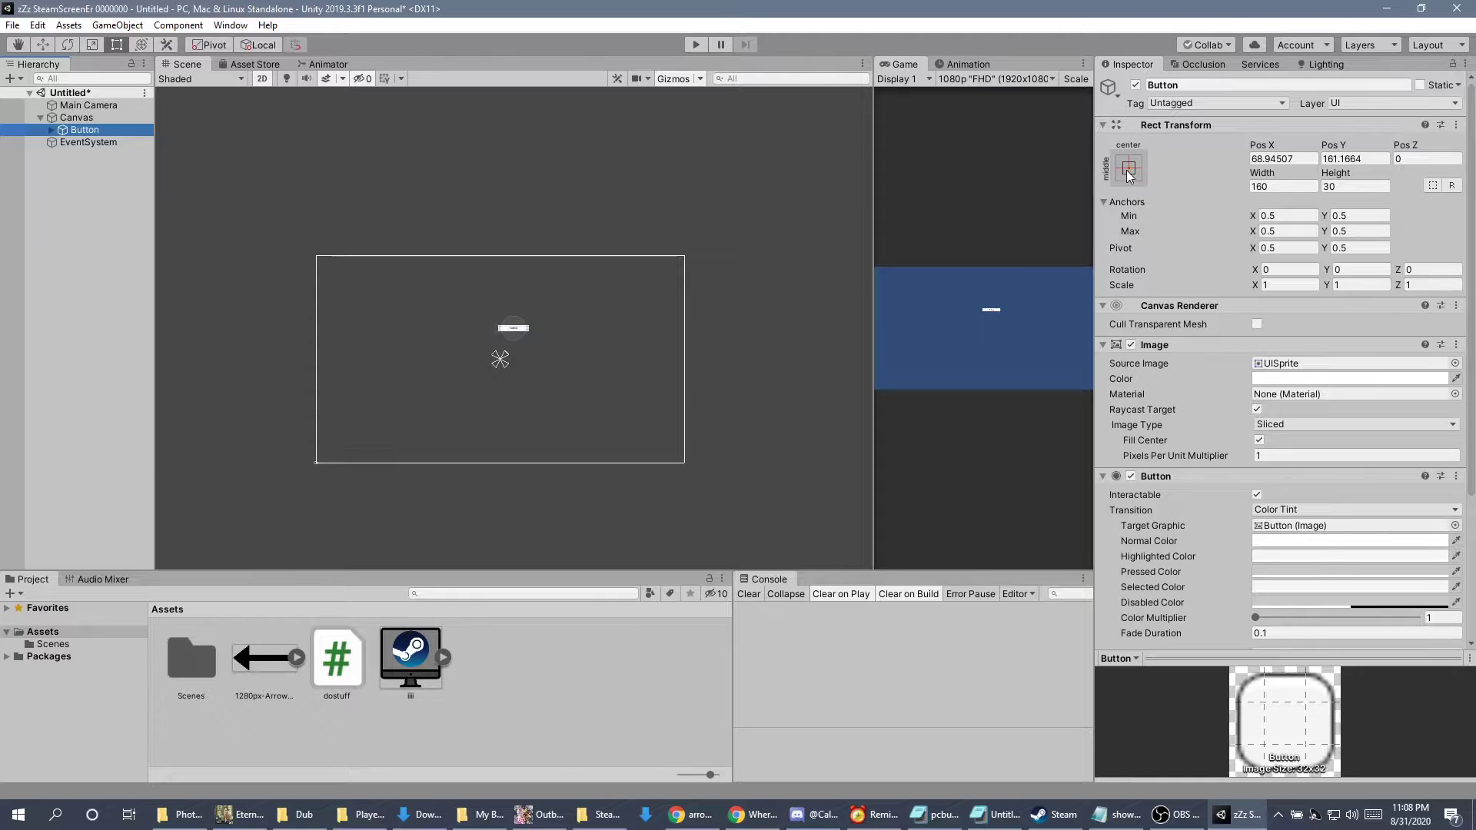
{"action": "key", "text": "q"}
{"action": "key", "text": "t"}
{"action": "key", "text": "q"}
{"action": "left_click", "coordinate": [1129, 169]}
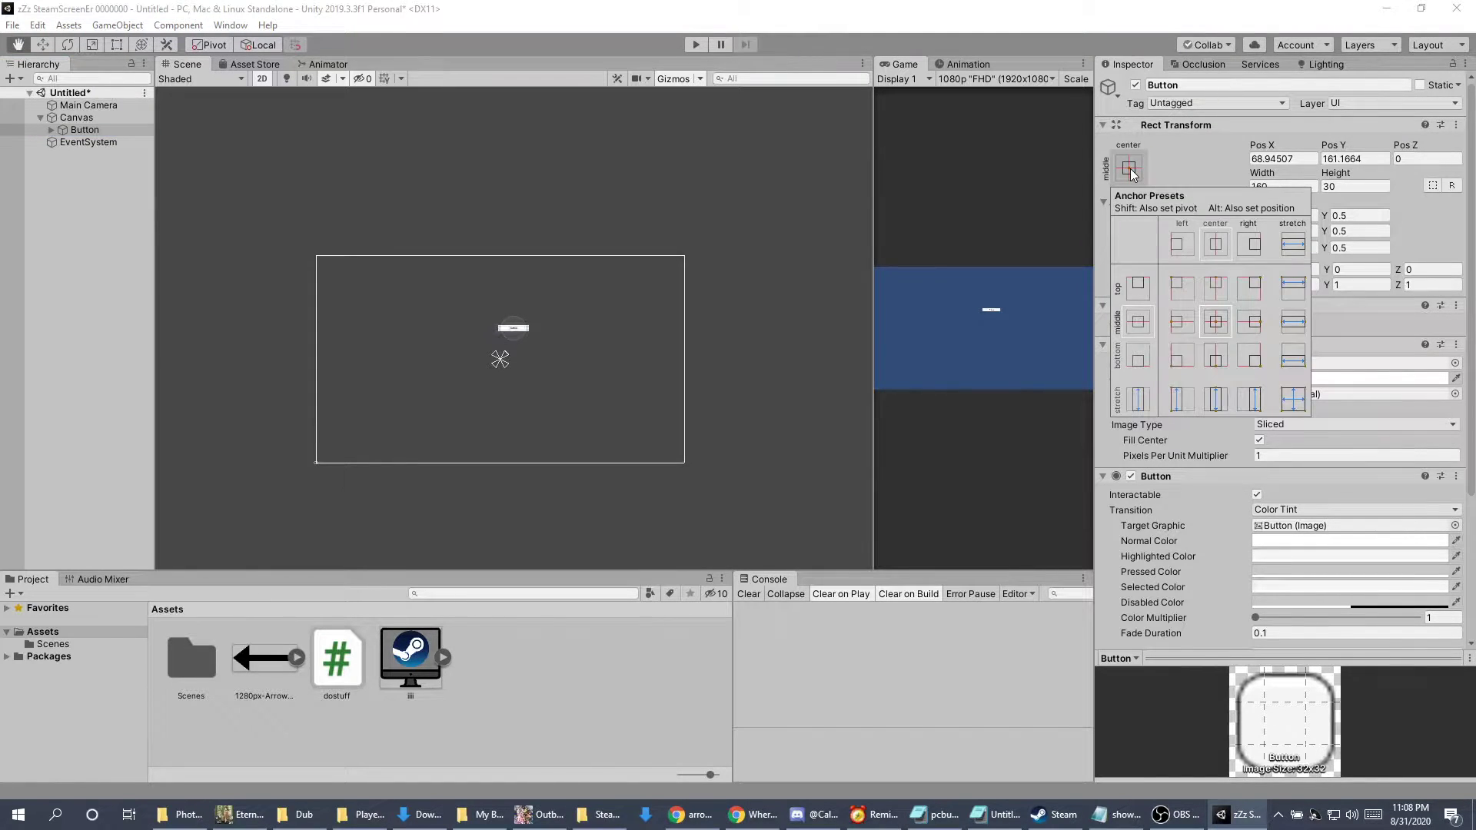
{"action": "left_click", "coordinate": [1216, 324], "text": "alt"}
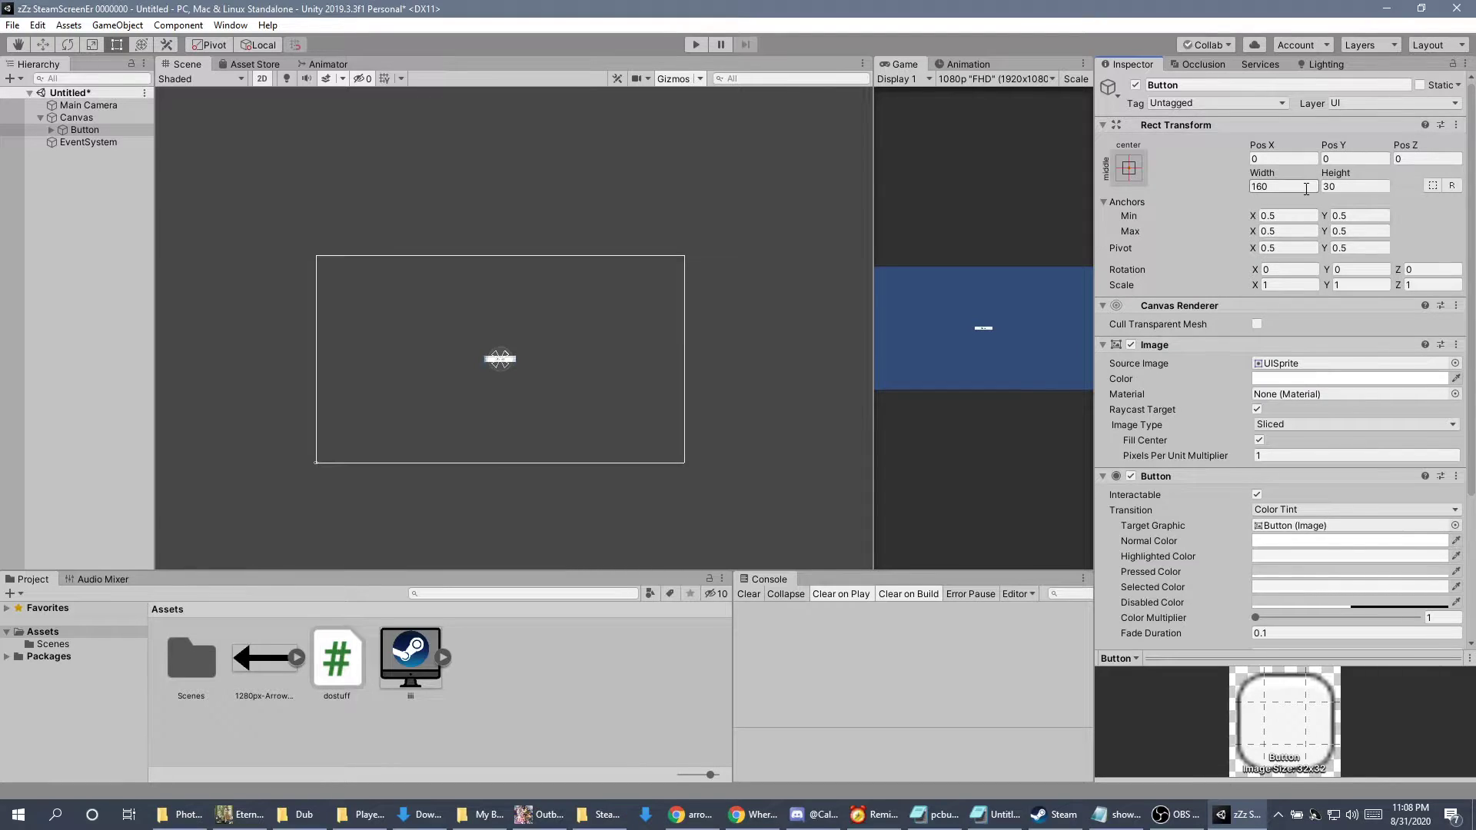
Resize the Button to width 1000 and height 200.
{"action": "left_click", "coordinate": [1306, 188]}
{"action": "type", "text": "100"}
{"action": "key", "text": "Tab"}
{"action": "left_click", "coordinate": [1306, 188]}
{"action": "type", "text": "0"}
{"action": "key", "text": "Tab"}
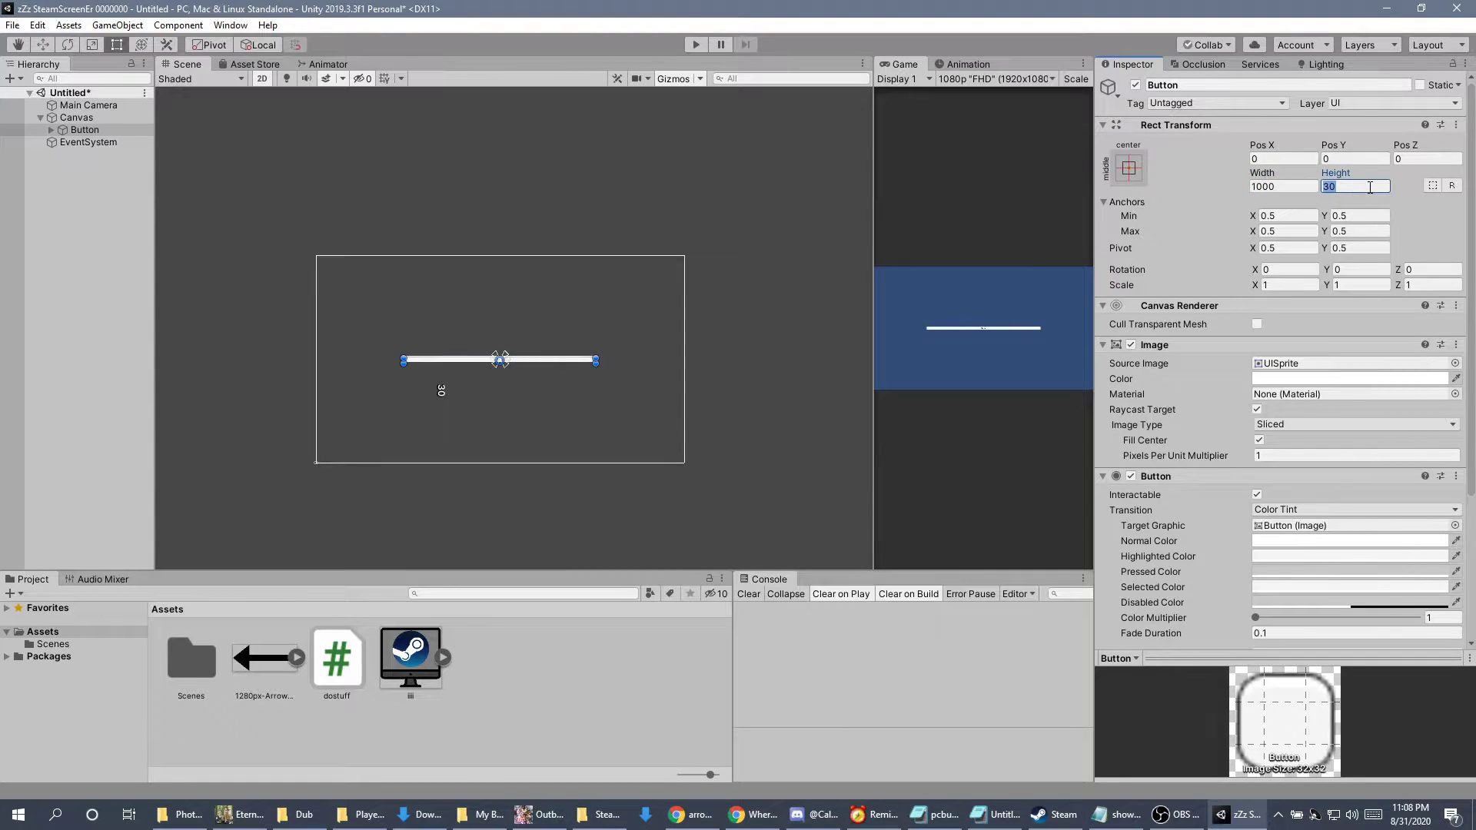
{"action": "type", "text": "200"}
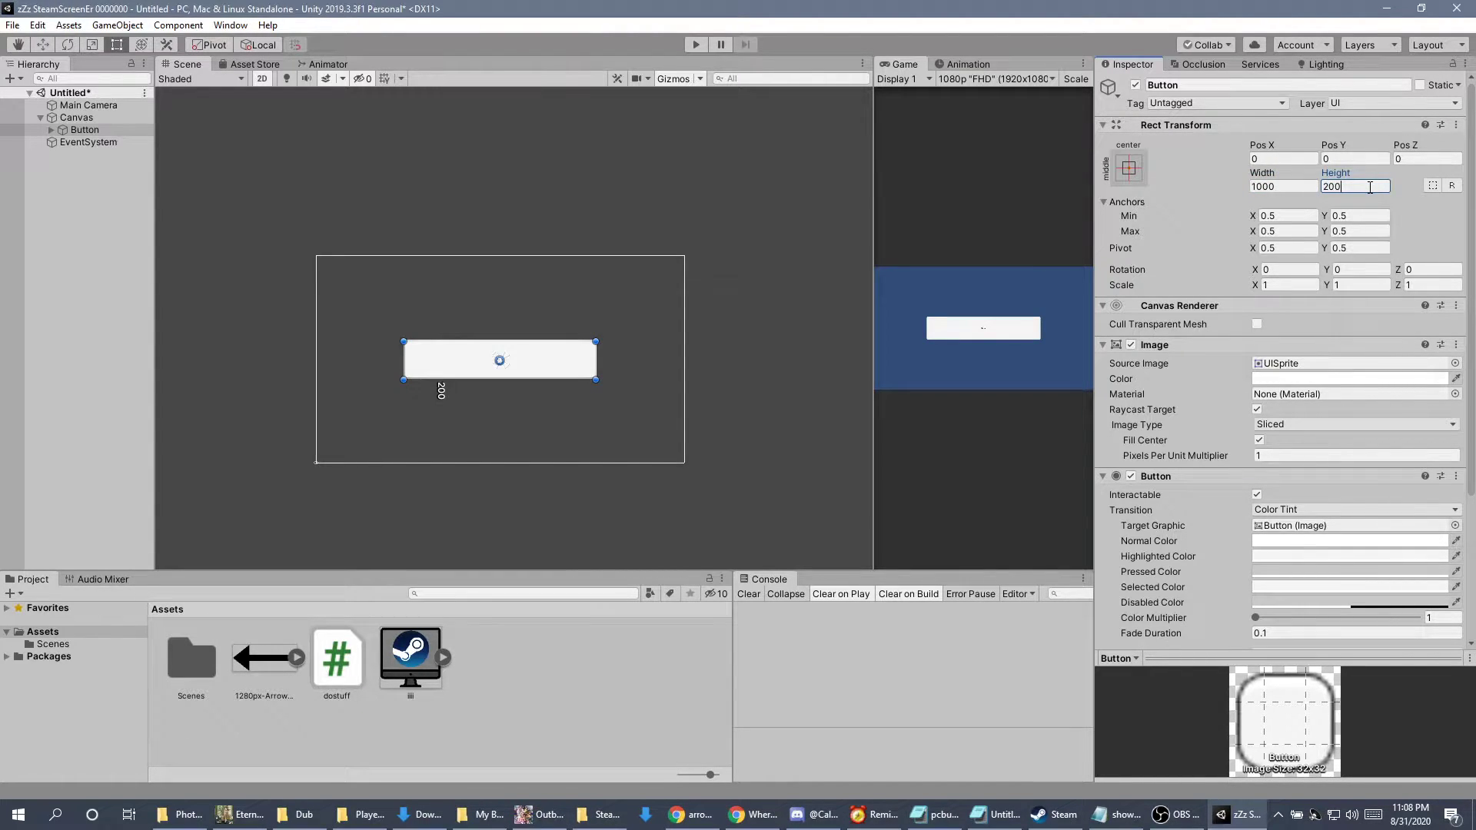
{"action": "left_click", "coordinate": [119, 210]}
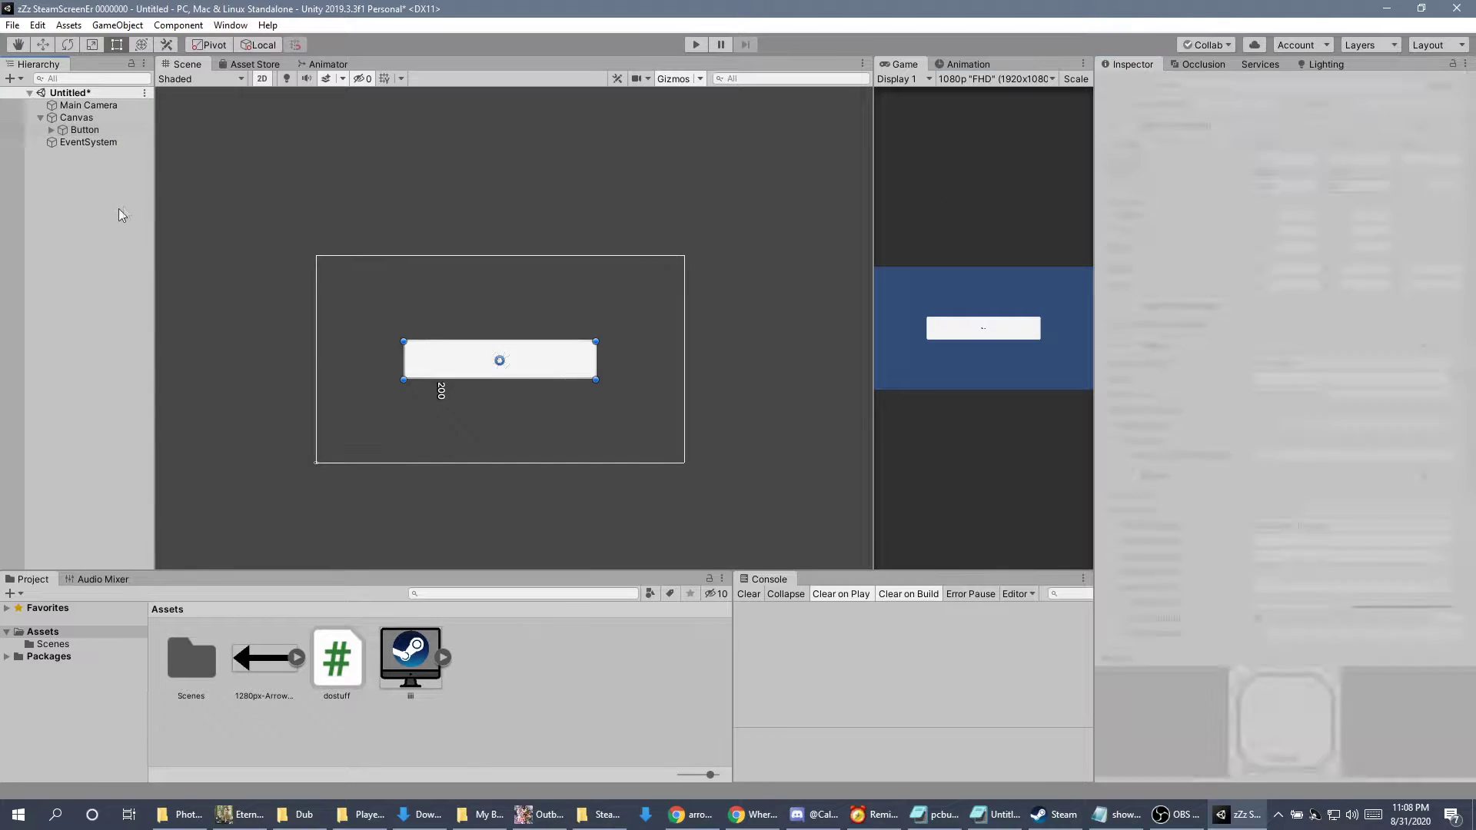
Change the Button's Text child to read 'Minimize Me E'.
{"action": "left_click", "coordinate": [91, 134]}
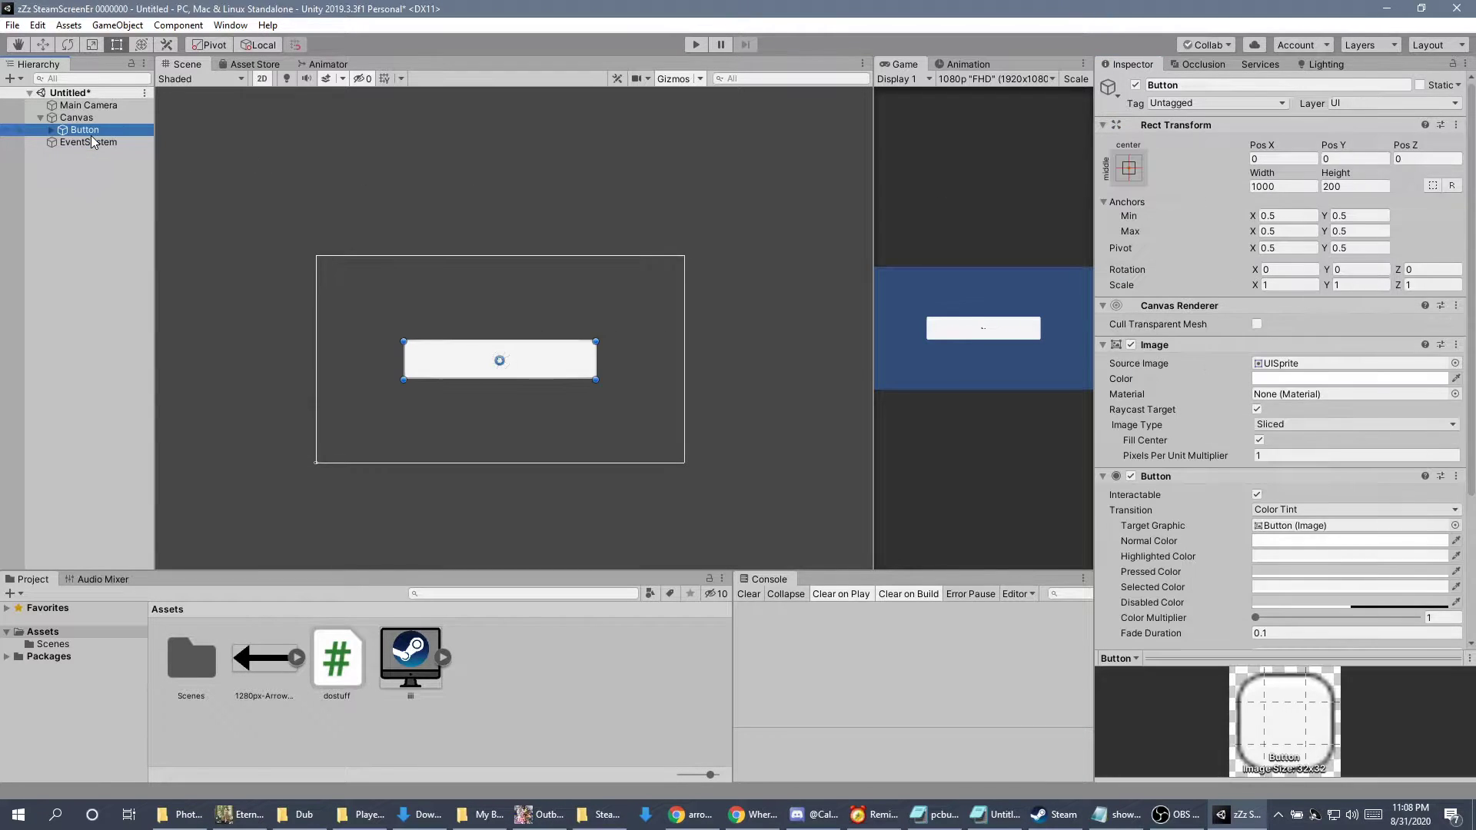
{"action": "left_click", "coordinate": [52, 131]}
{"action": "left_click", "coordinate": [73, 142]}
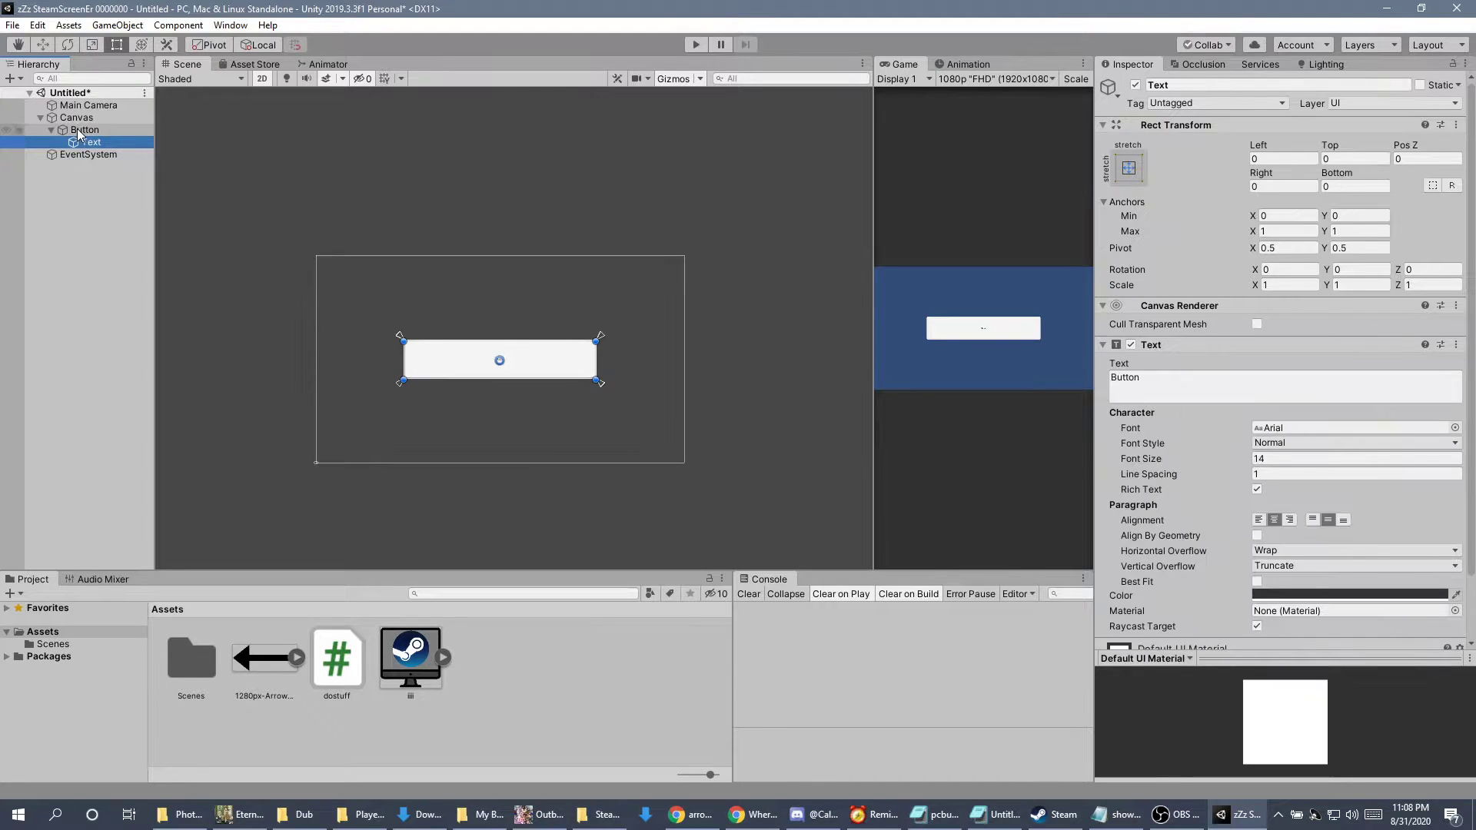
{"action": "left_click", "coordinate": [1147, 381]}
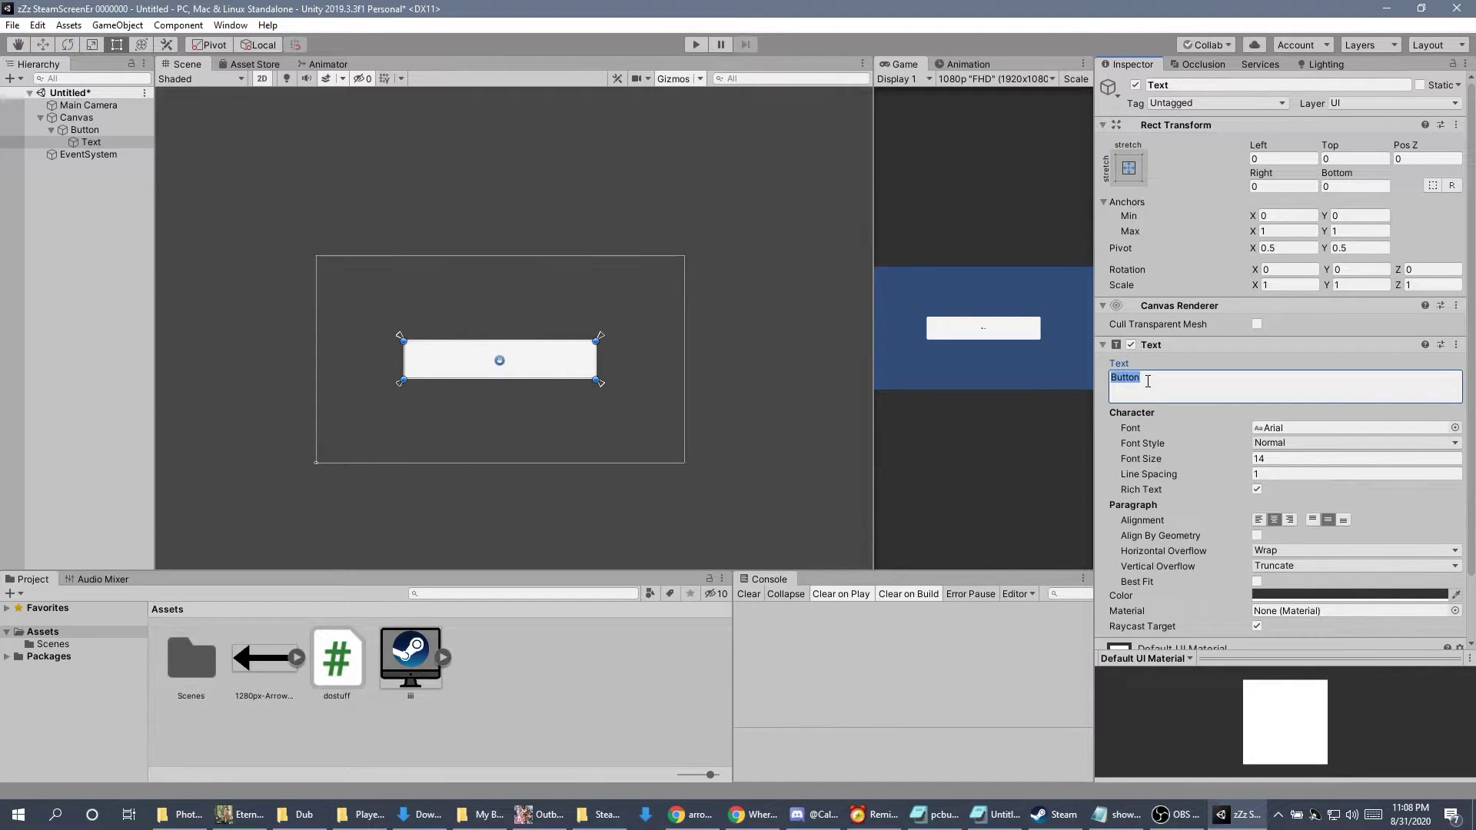
{"action": "type", "text": "Minimize Me   E"}
Set the label's font size to 100.
{"action": "left_click", "coordinate": [1294, 459]}
{"action": "type", "text": "100"}
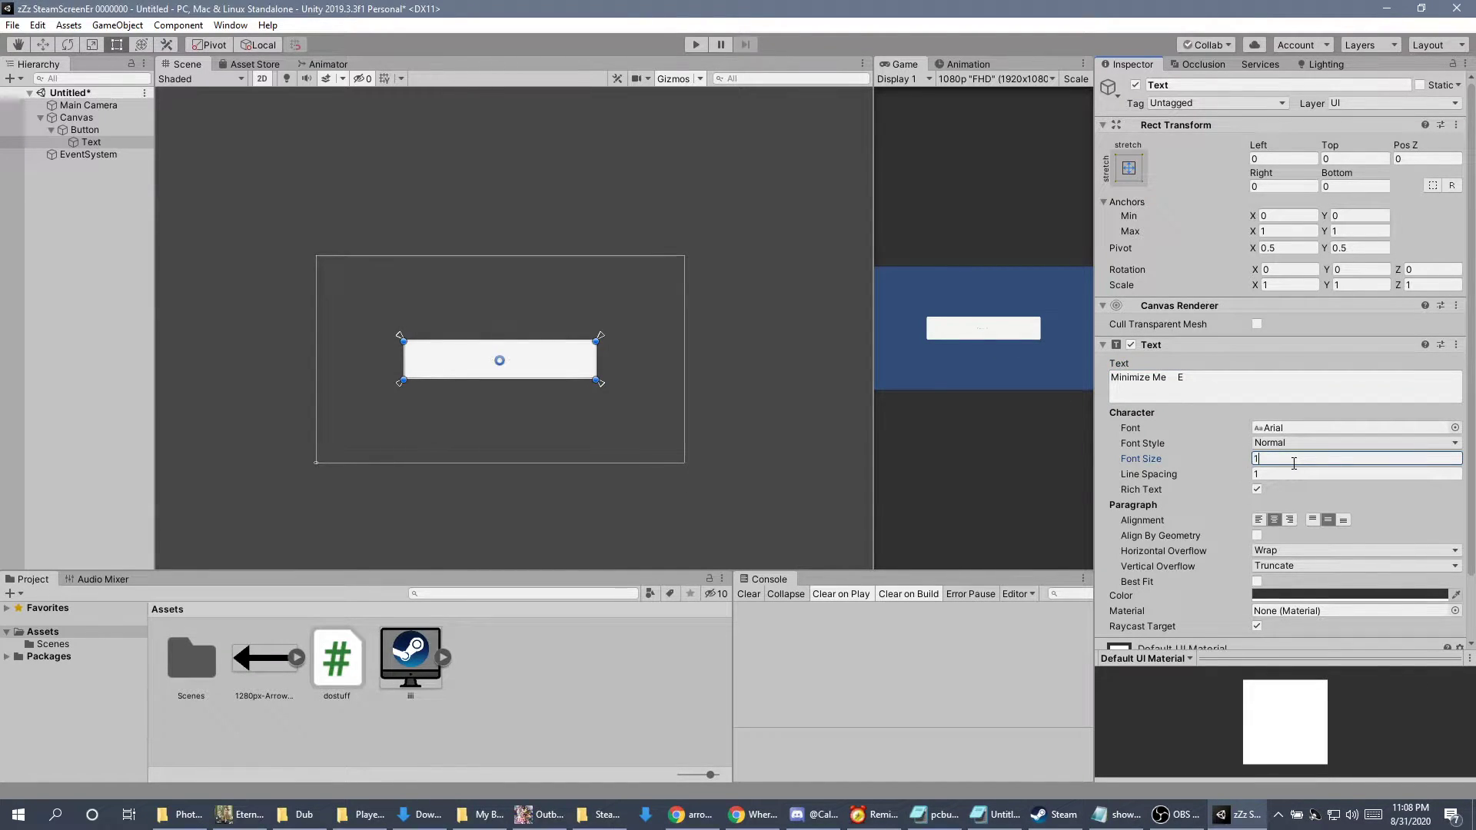
{"action": "left_click", "coordinate": [80, 129]}
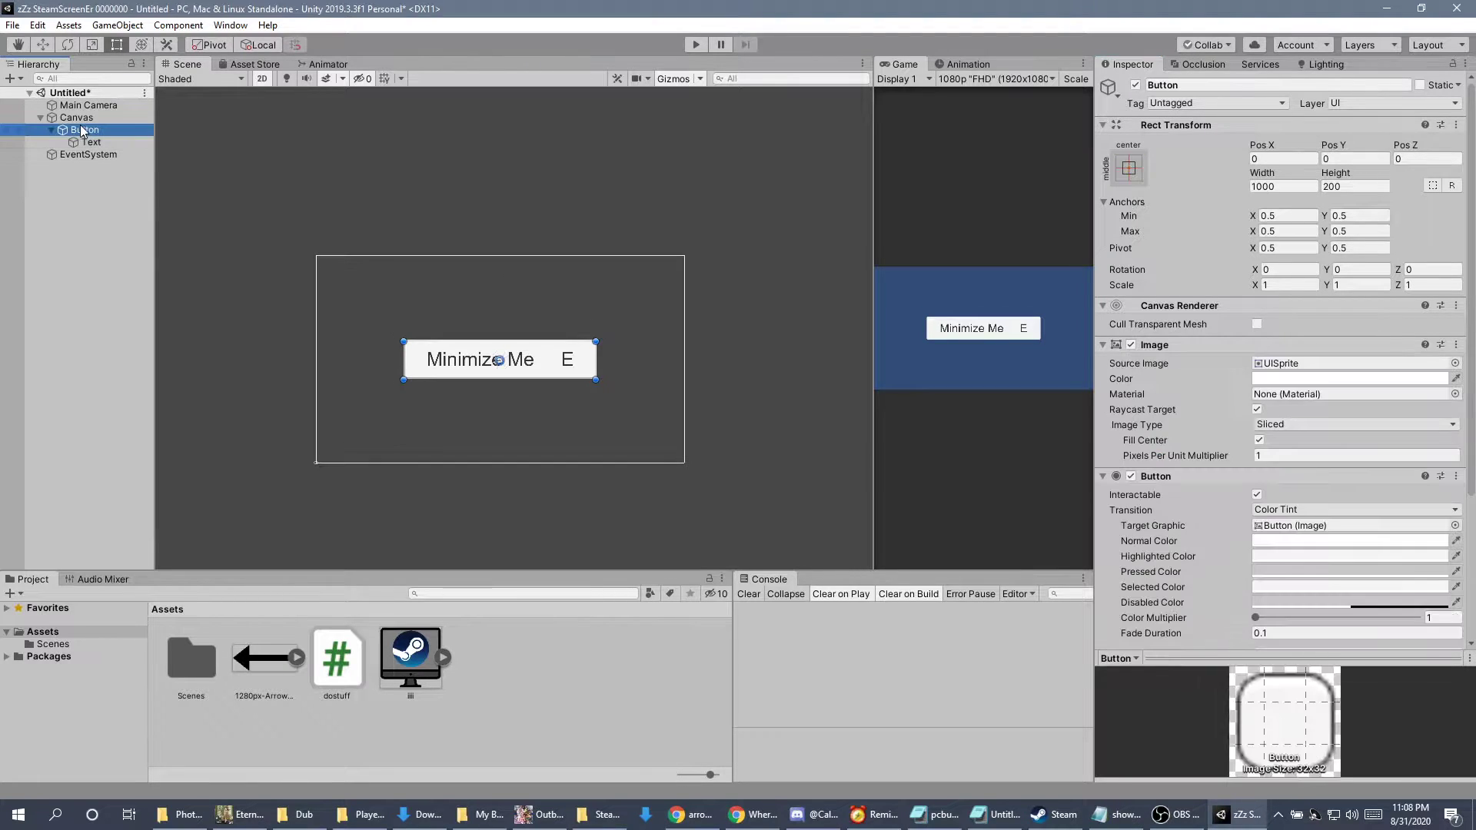
{"action": "left_click", "coordinate": [88, 117]}
{"action": "left_click", "coordinate": [93, 130]}
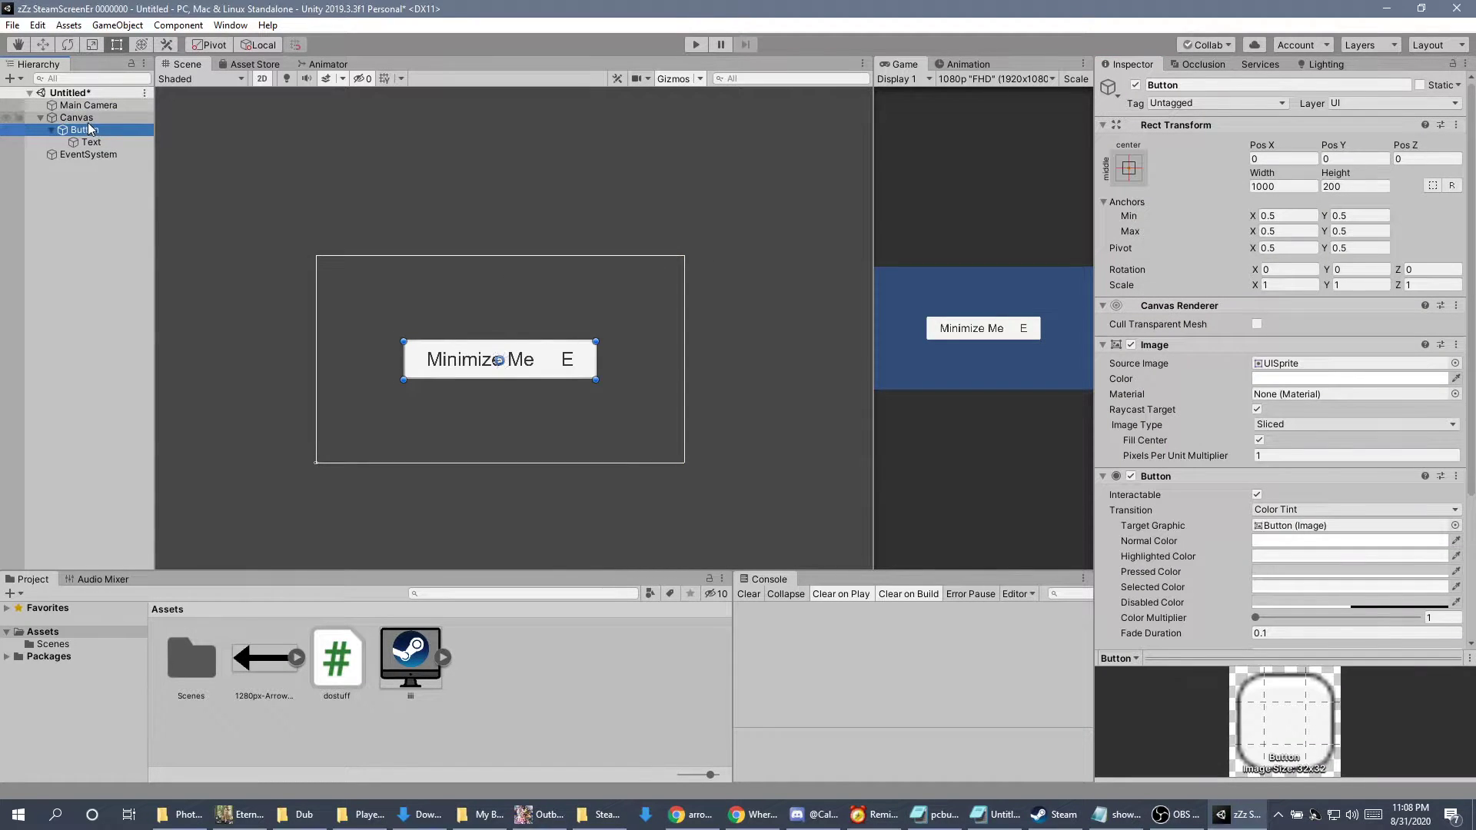
{"action": "left_click", "coordinate": [85, 120]}
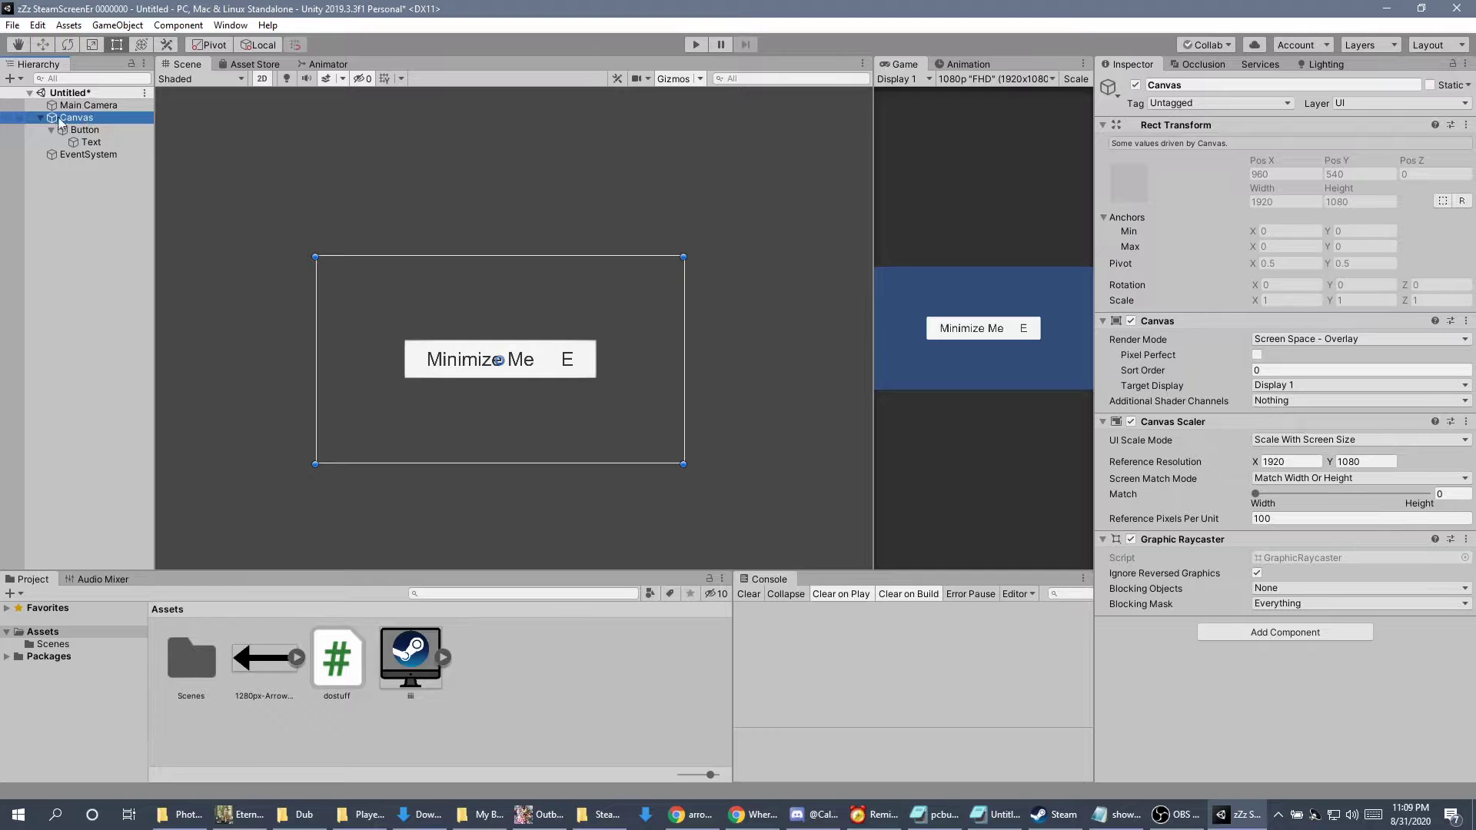
Add a UI Image under the Canvas showing the arrow picture.
{"action": "right_click", "coordinate": [71, 118]}
{"action": "mouse_move", "coordinate": [142, 383]}
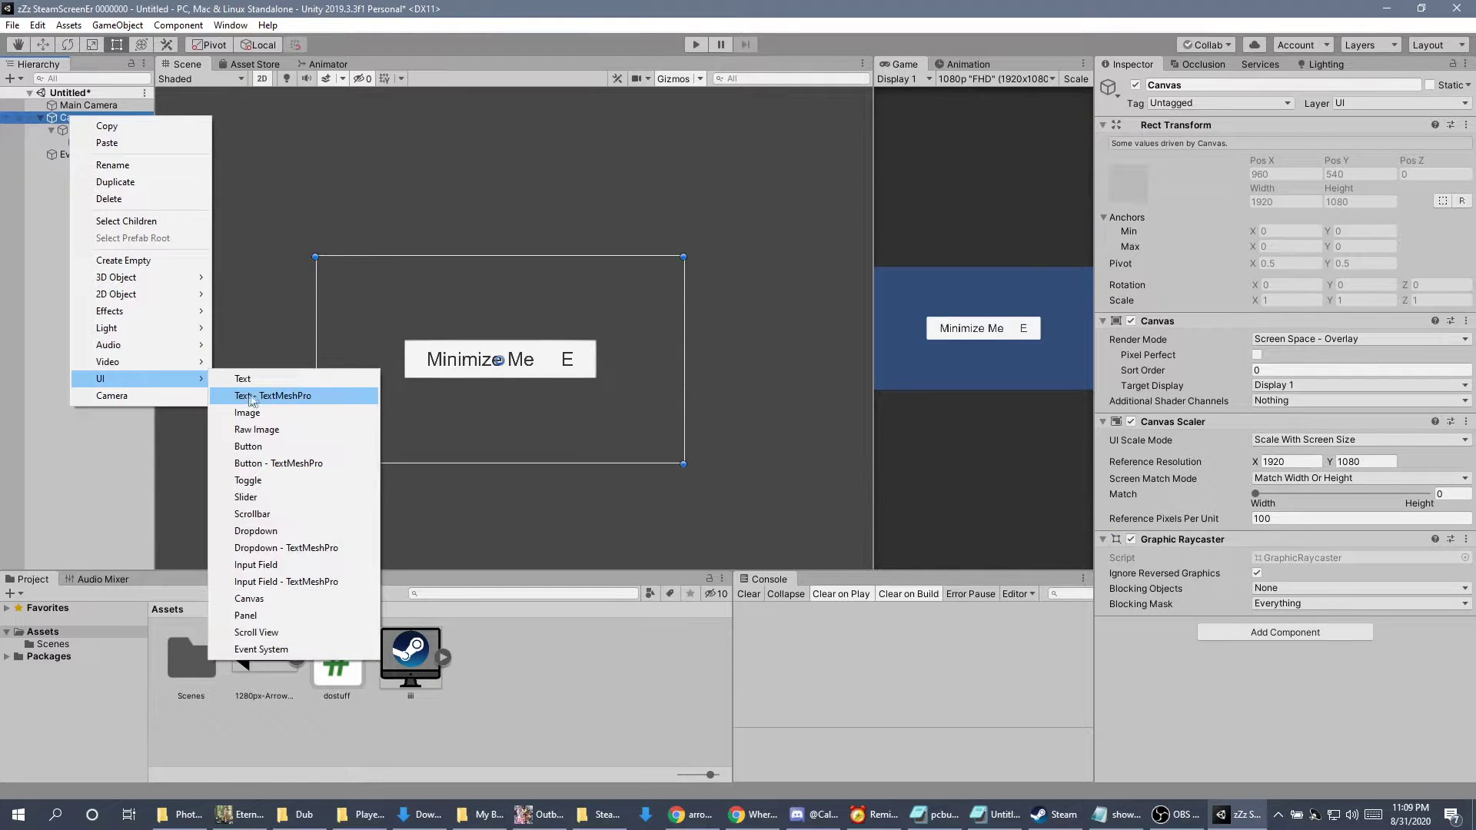
{"action": "left_click", "coordinate": [288, 417]}
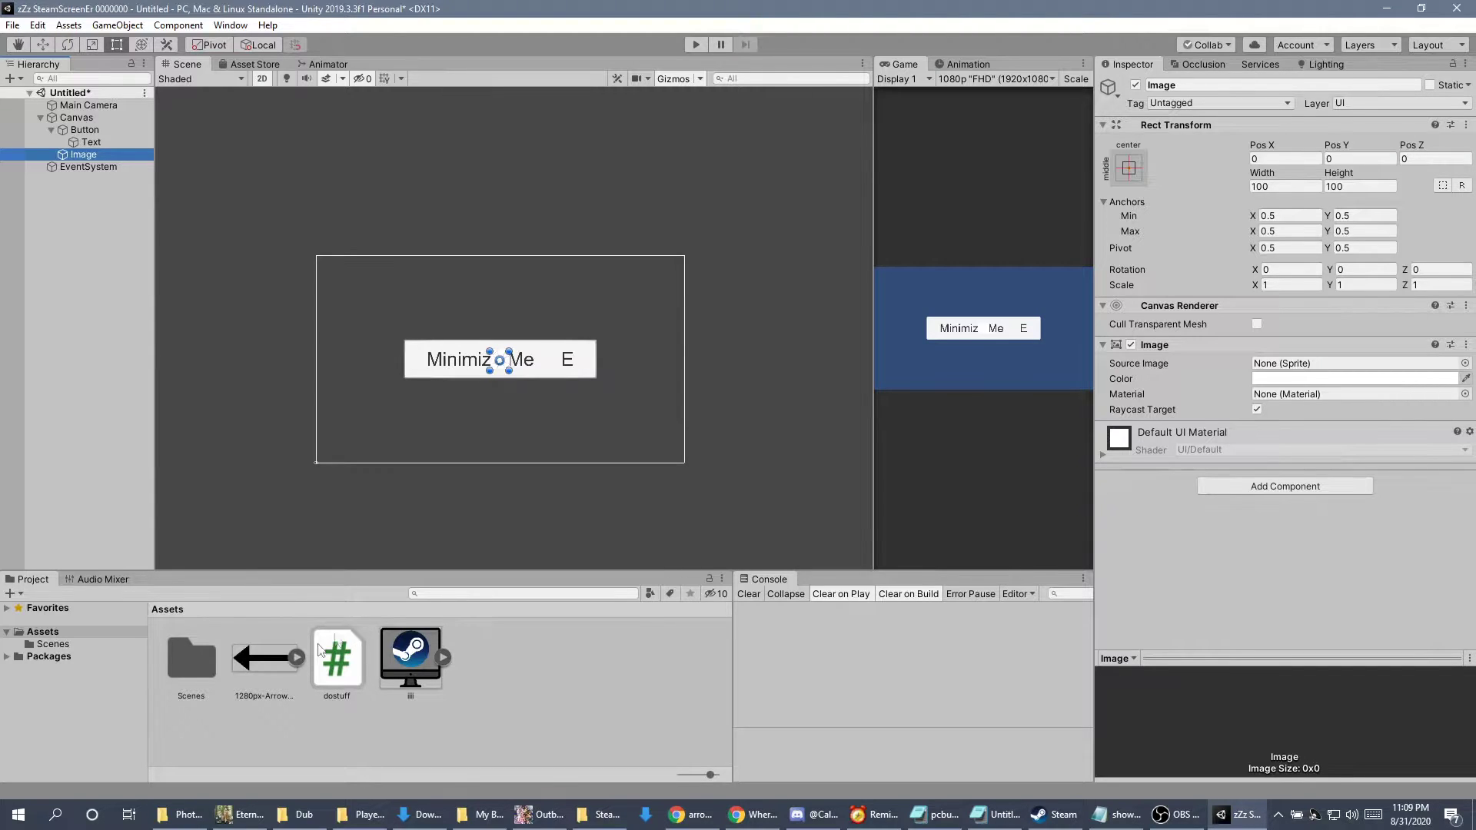
{"action": "left_click_drag", "start_coordinate": [259, 665], "coordinate": [1289, 367]}
{"action": "scroll", "coordinate": [500, 357], "scroll_direction": "up", "scroll_amount": 2}
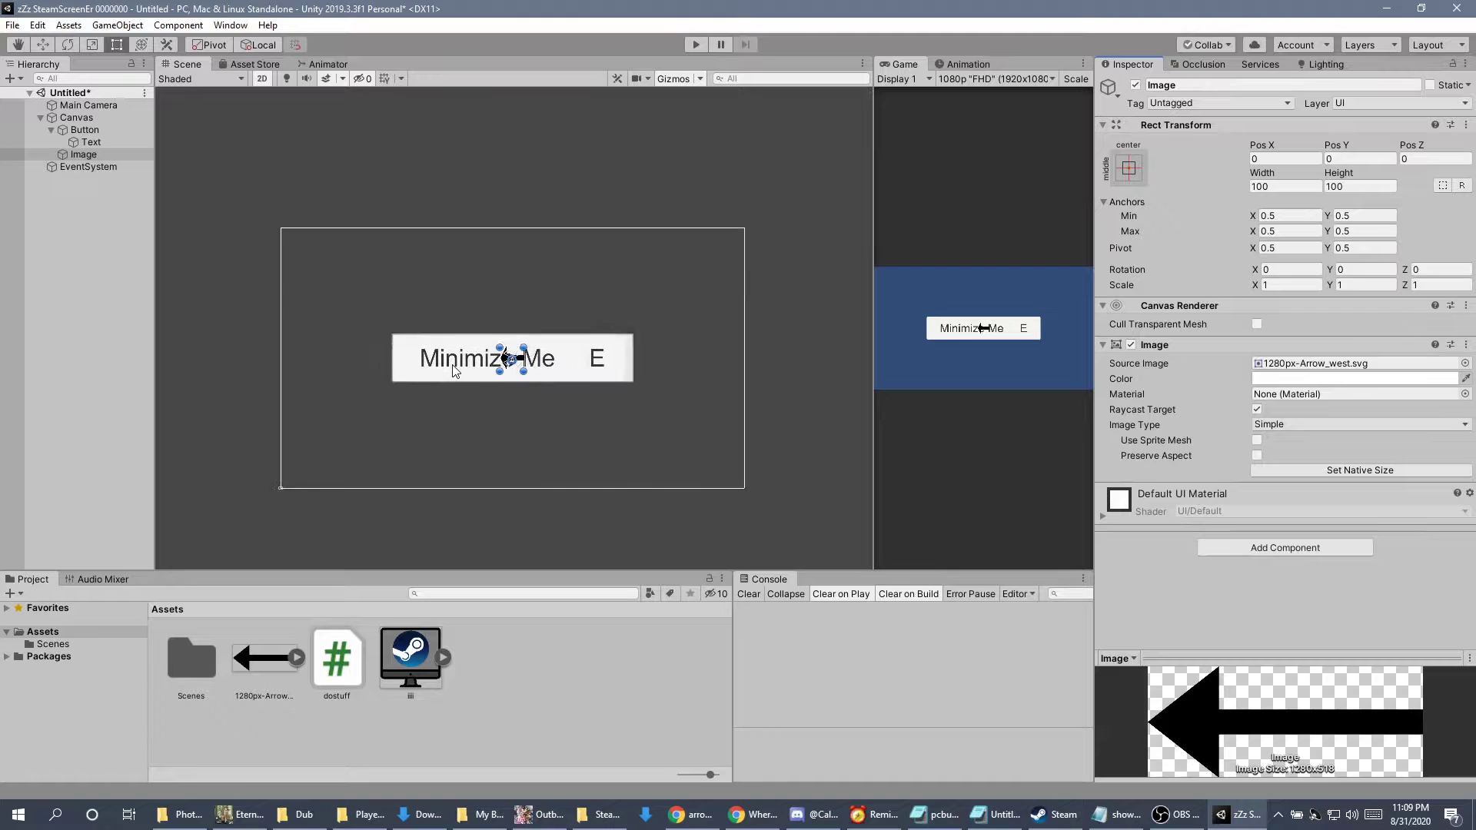
Widen the arrow to 350, rotate it about 51° and move it to the lower-left corner.
{"action": "key", "text": "w"}
{"action": "left_click_drag", "start_coordinate": [519, 355], "coordinate": [323, 455]}
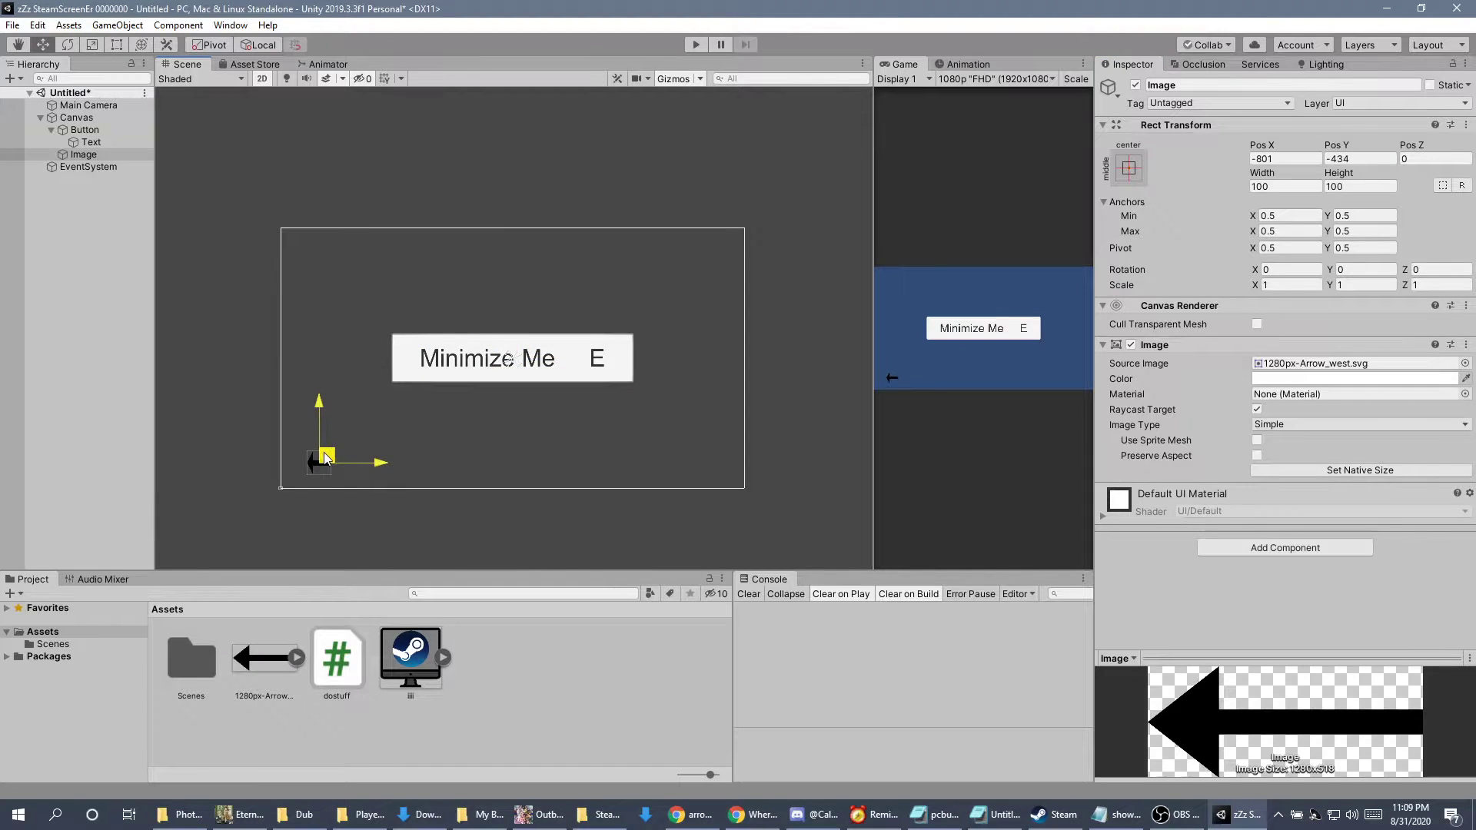
{"action": "left_click", "coordinate": [1292, 186]}
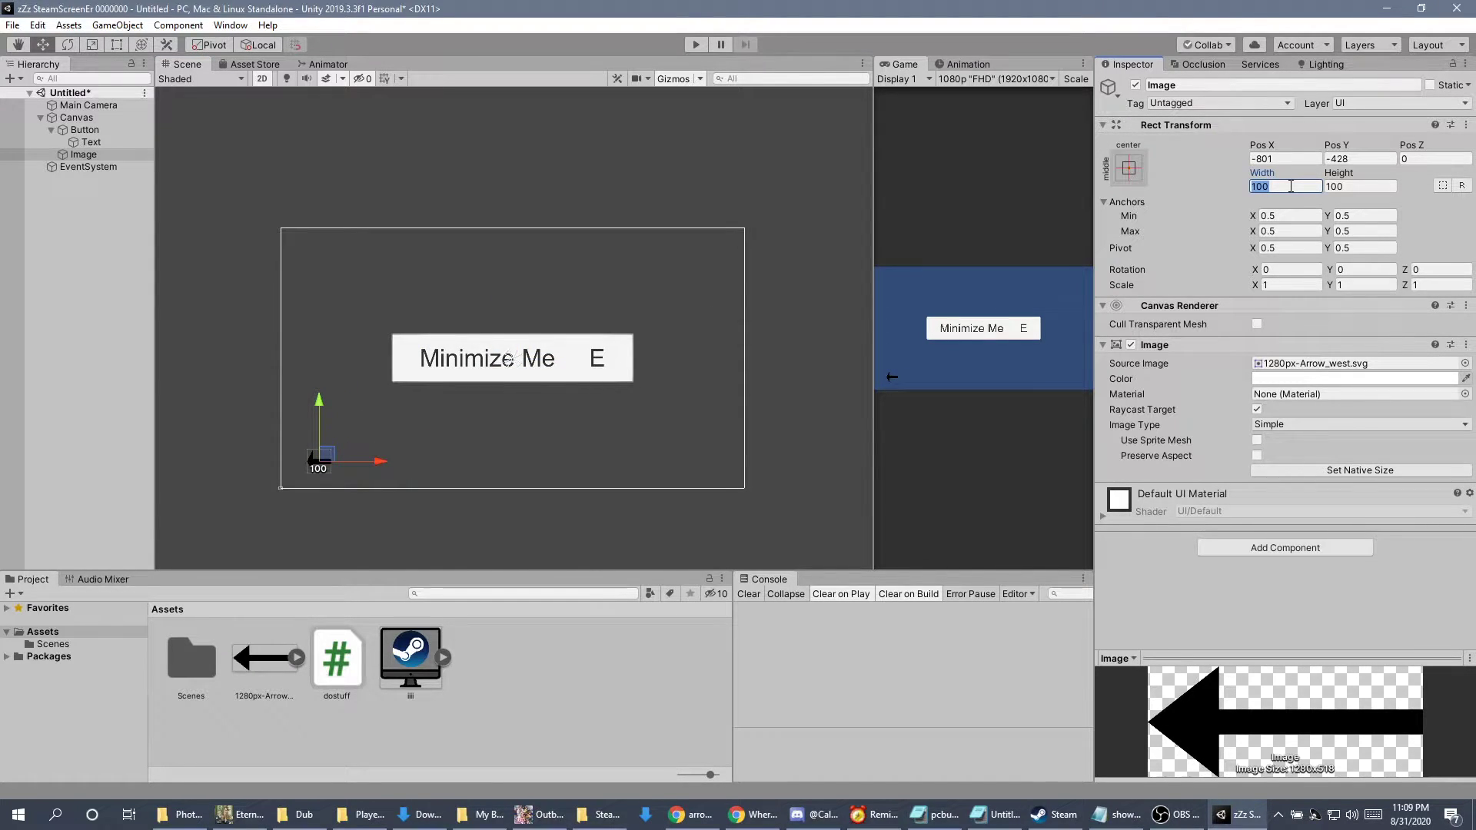
{"action": "type", "text": "300"}
{"action": "key", "text": "BackSpace"}
{"action": "key", "text": "BackSpace"}
{"action": "type", "text": "50"}
{"action": "left_click_drag", "start_coordinate": [327, 454], "coordinate": [300, 319]}
{"action": "key", "text": "e"}
{"action": "key", "text": "w"}
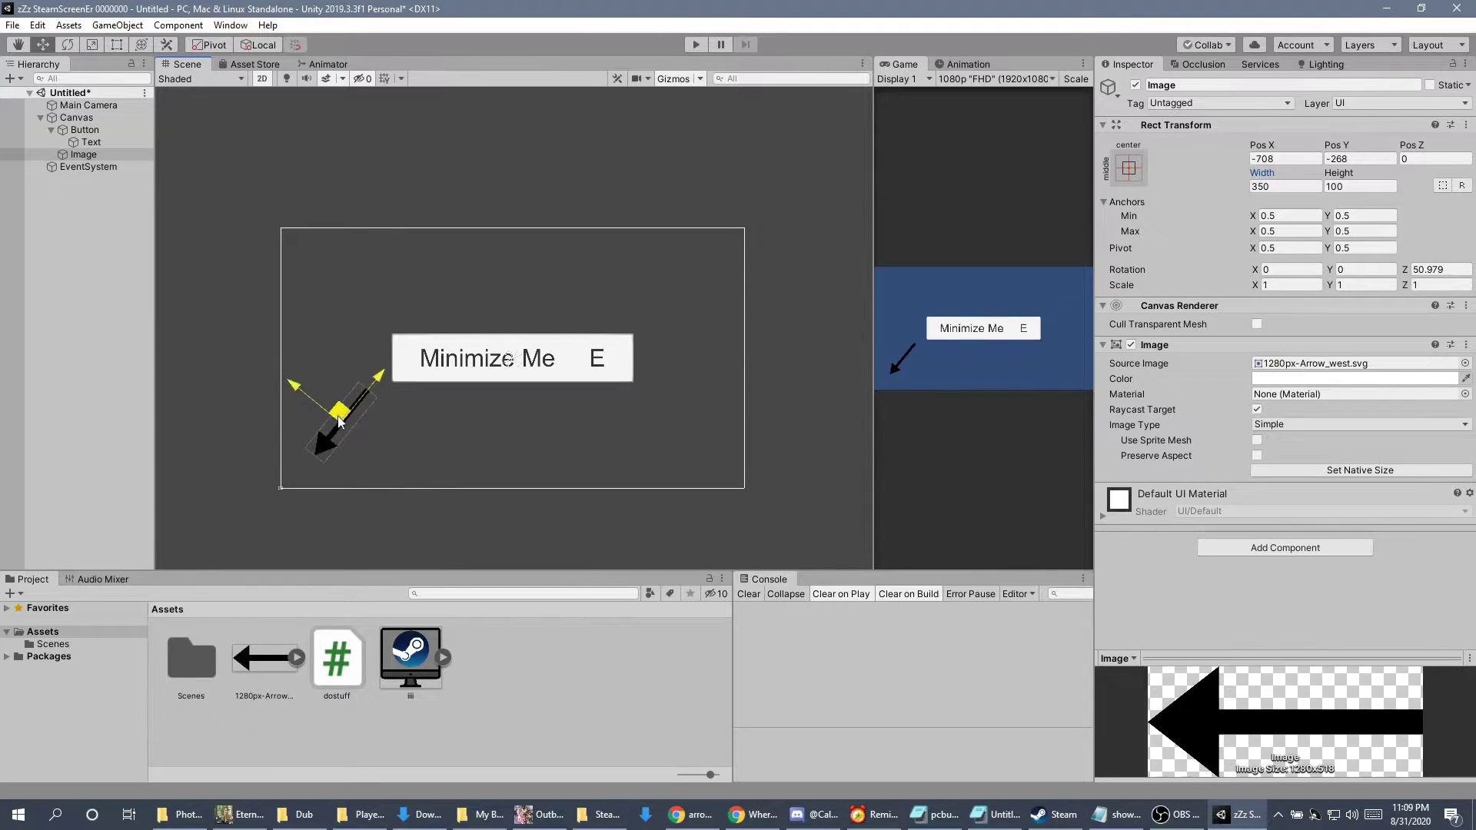
{"action": "left_click_drag", "start_coordinate": [339, 422], "coordinate": [315, 442]}
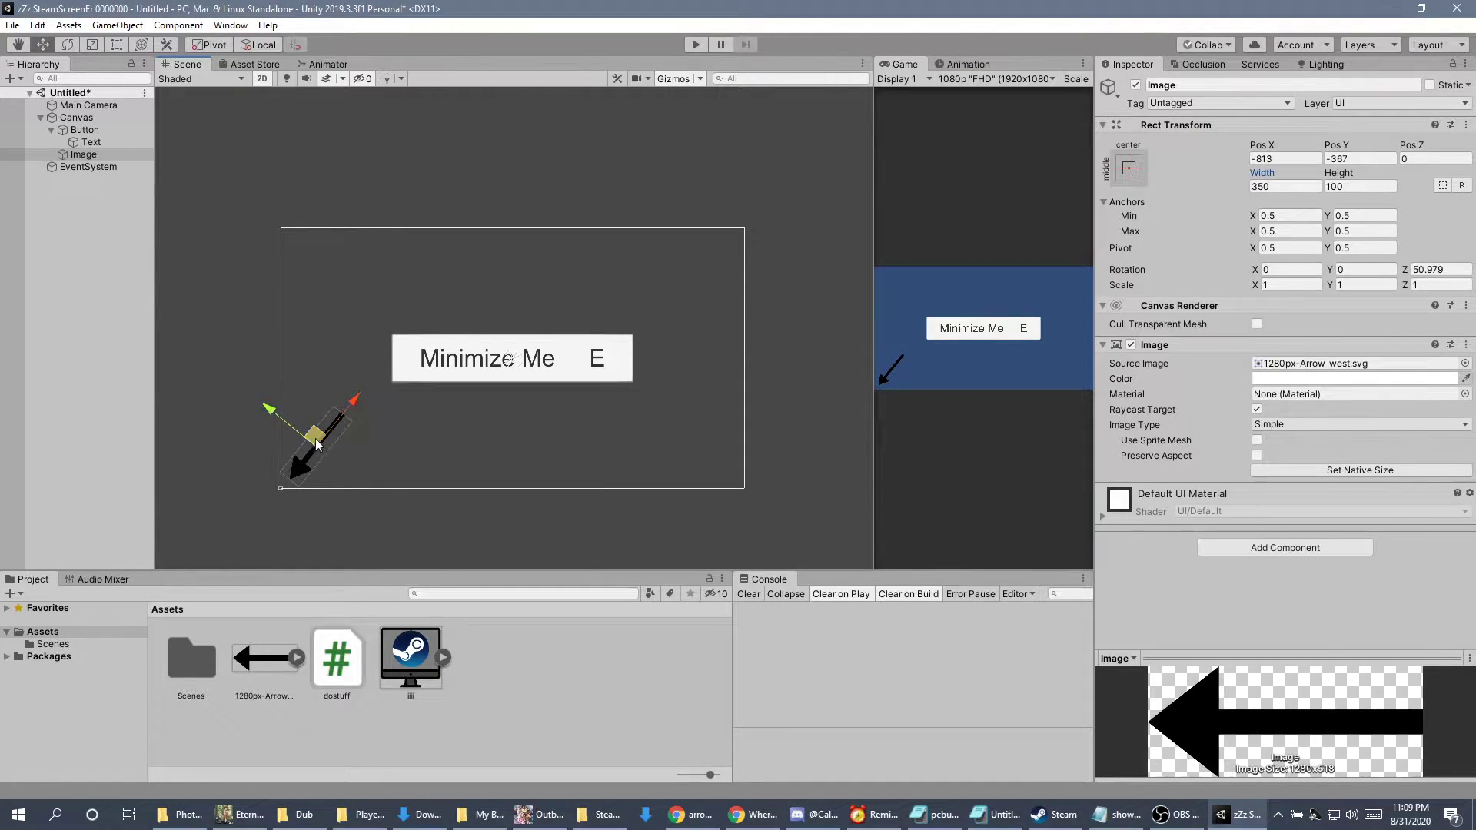
{"action": "left_click", "coordinate": [84, 120]}
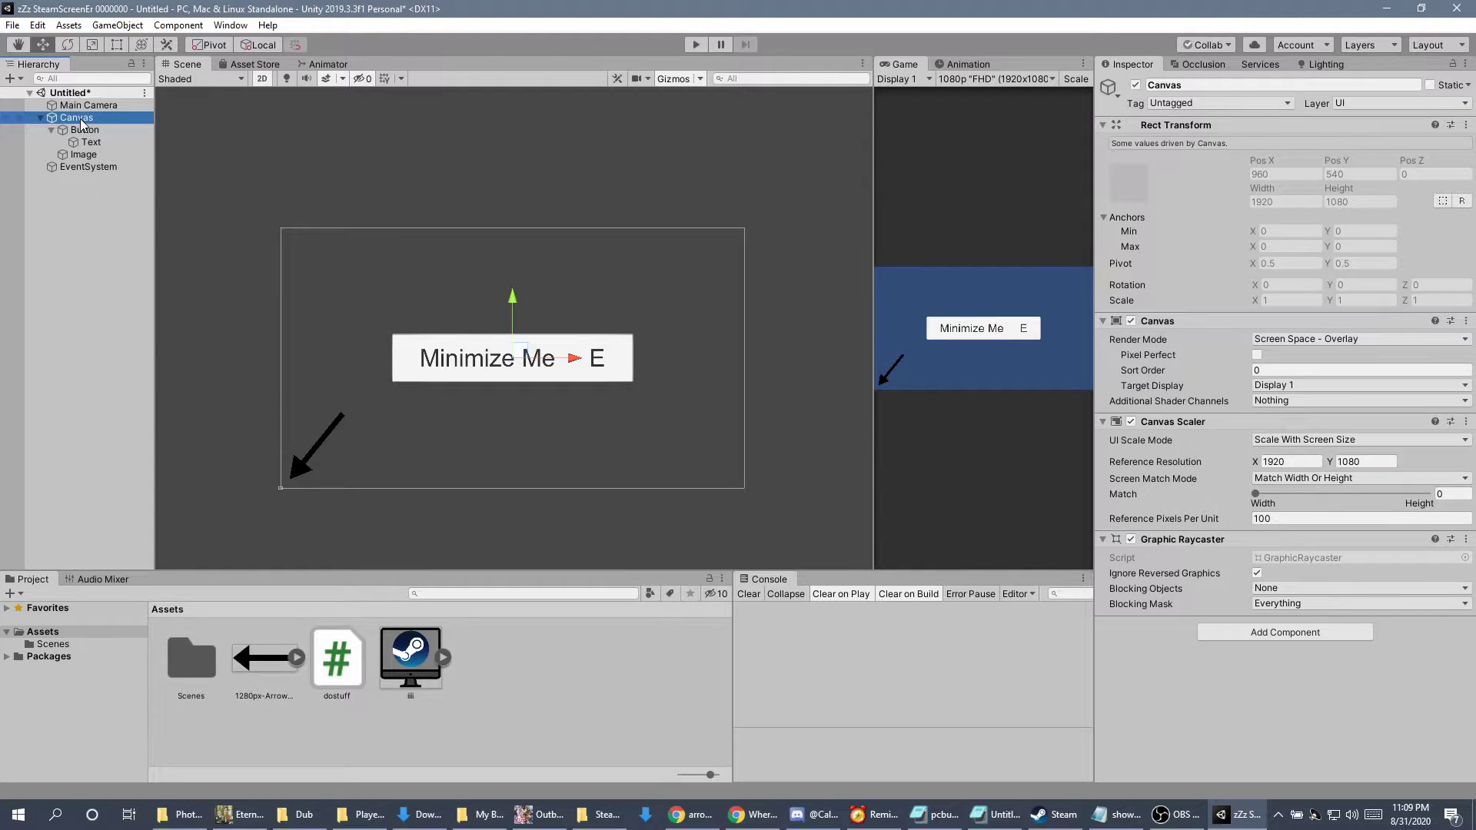
Create a new 'MasterScript' script component on the Canvas and open it in Visual Studio.
{"action": "left_click", "coordinate": [1269, 635]}
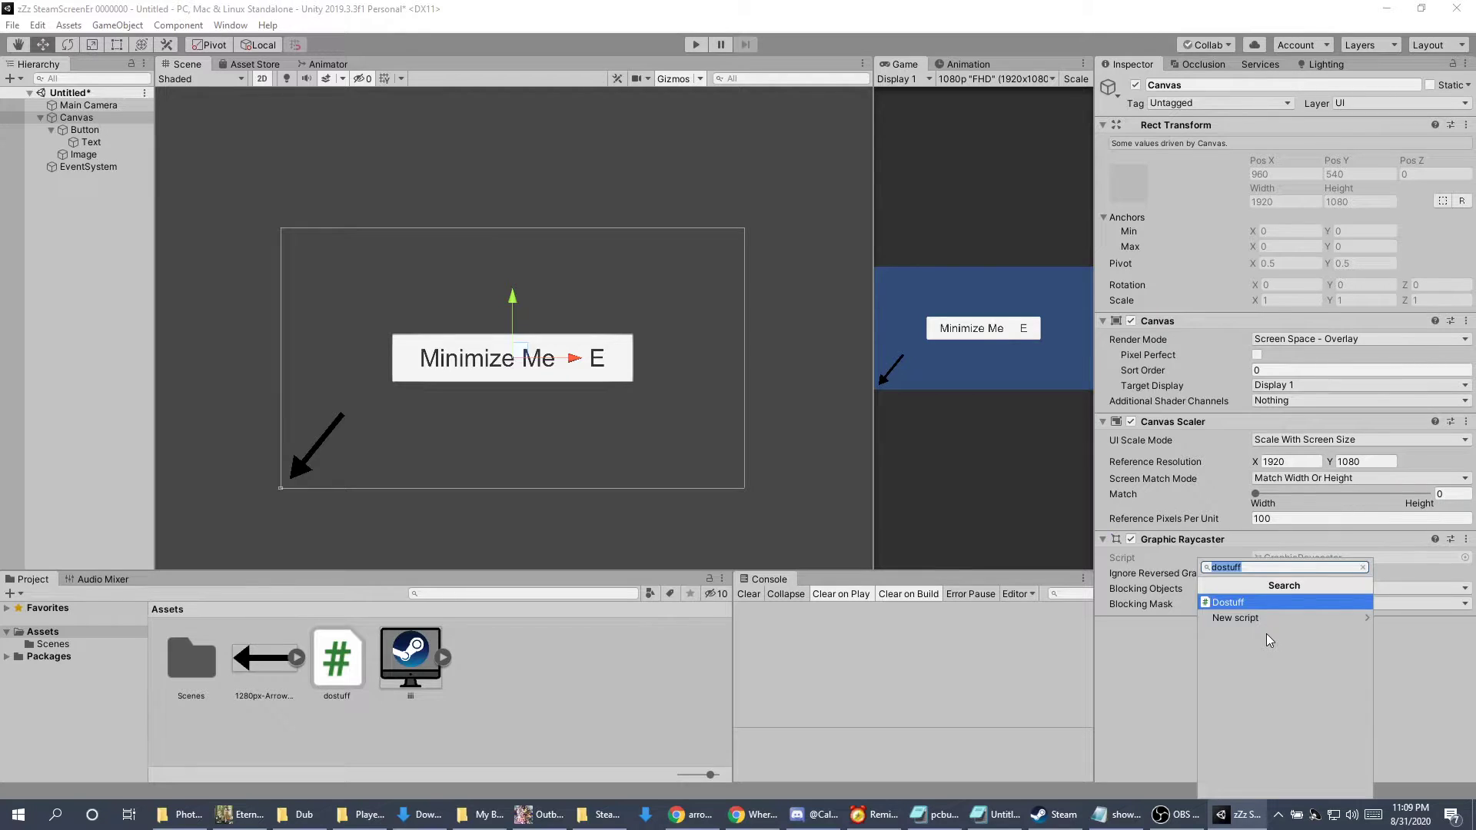
{"action": "key", "text": "BackSpace"}
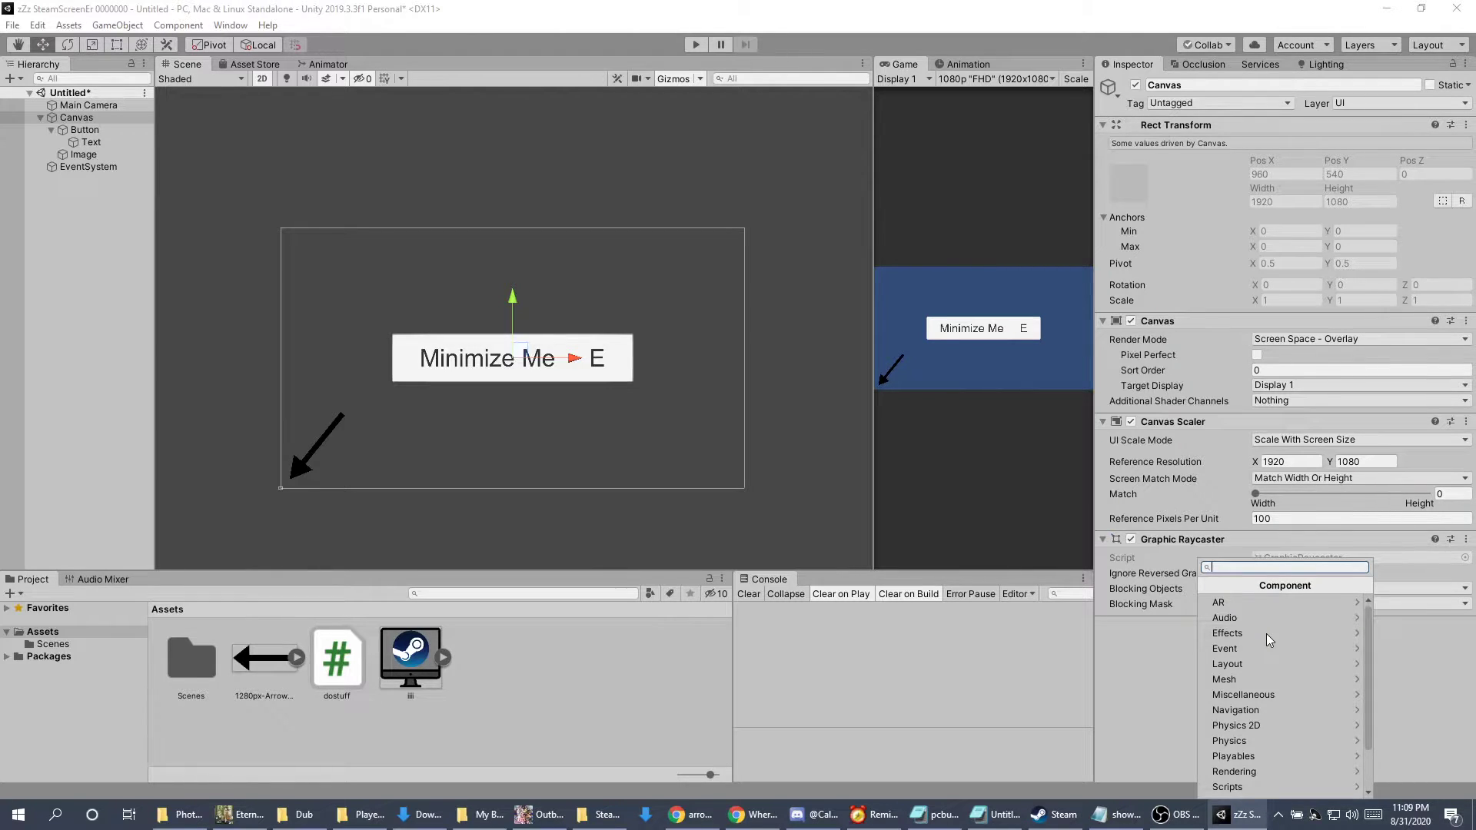
{"action": "type", "text": "masterScri"}
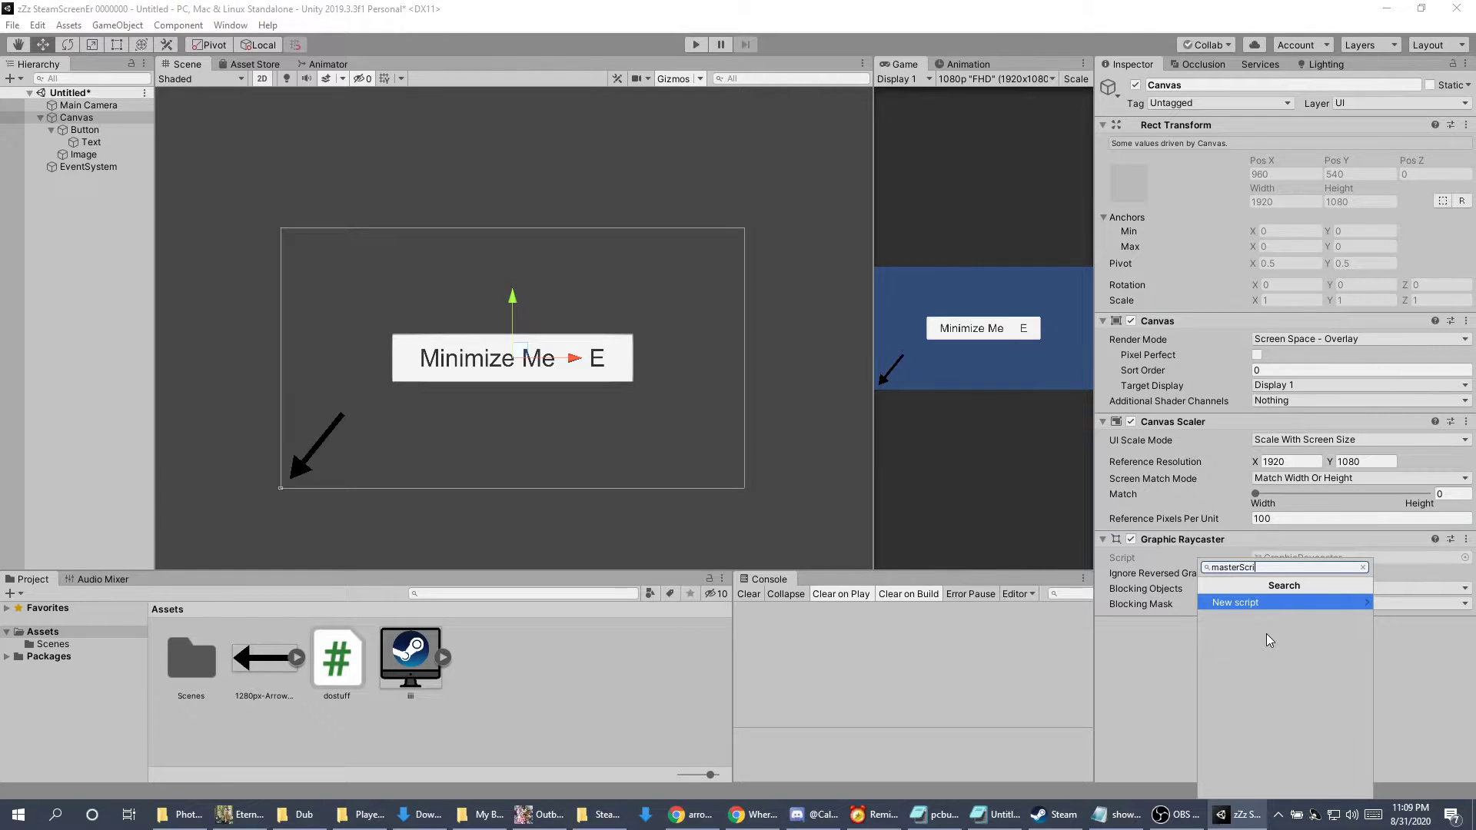
{"action": "key", "text": "BackSpace"}
{"action": "key", "text": "BackSpace"}
{"action": "key", "text": "BackSpace"}
{"action": "key", "text": "BackSpace"}
{"action": "key", "text": "BackSpace"}
{"action": "key", "text": "BackSpace"}
{"action": "key", "text": "BackSpace"}
{"action": "key", "text": "BackSpace"}
{"action": "key", "text": "BackSpace"}
{"action": "key", "text": "BackSpace"}
{"action": "type", "text": "MasterScr"}
{"action": "type", "text": "ui"}
{"action": "key", "text": "BackSpace"}
{"action": "type", "text": "ipt"}
{"action": "left_click", "coordinate": [1261, 611]}
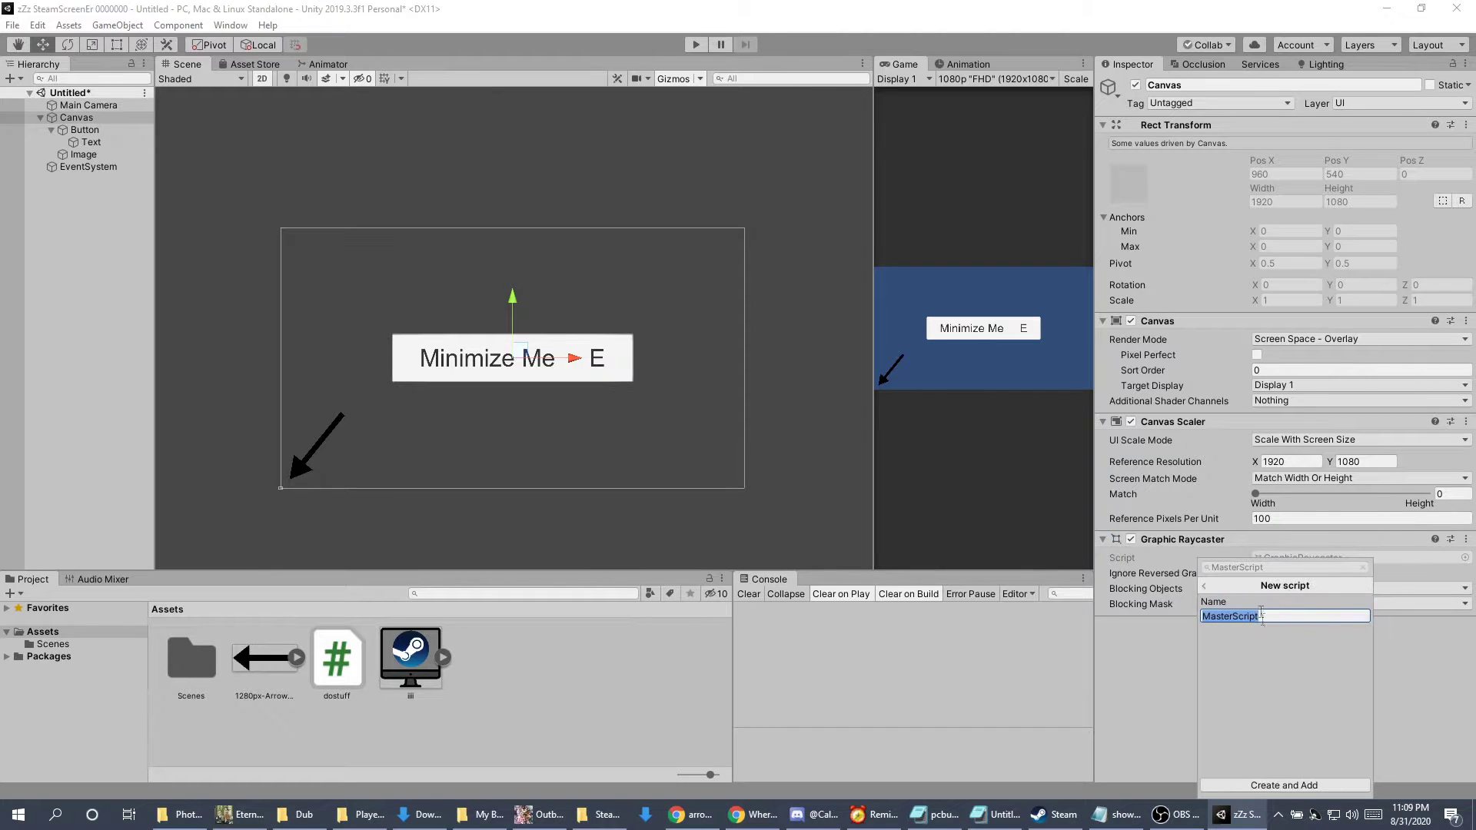
{"action": "left_click", "coordinate": [1272, 792]}
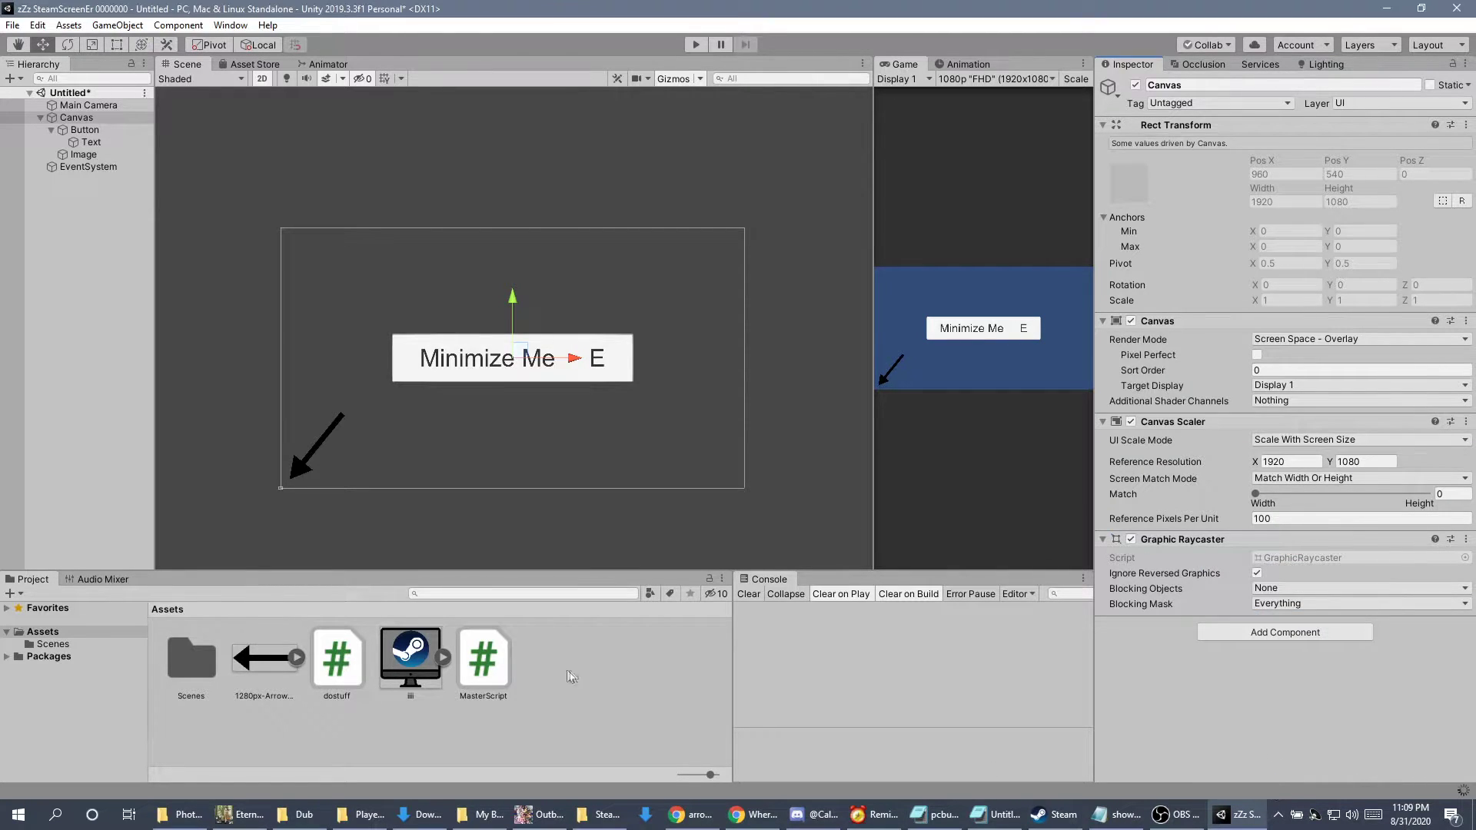
{"action": "double_click", "coordinate": [485, 666]}
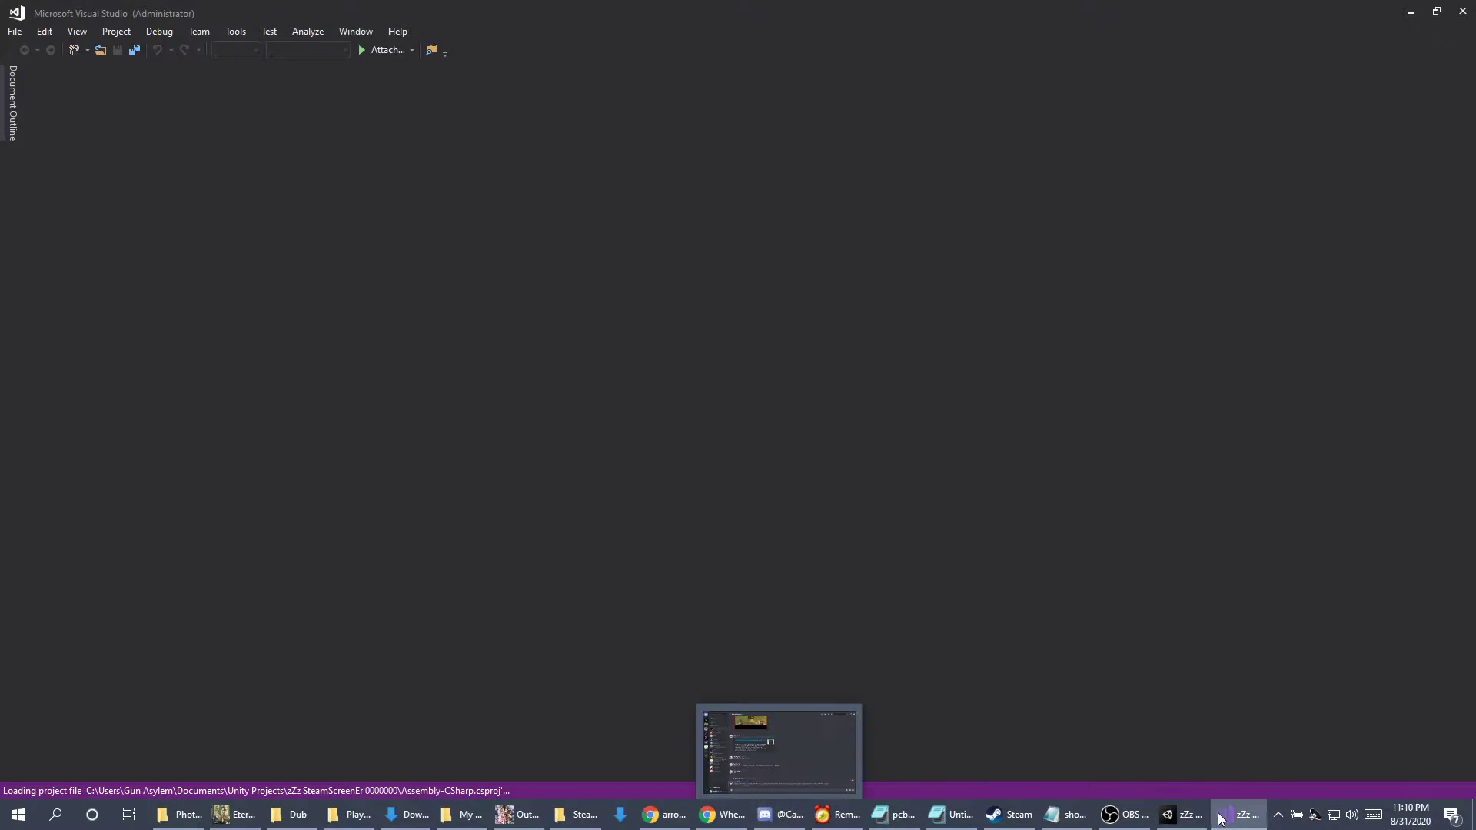
Copy all of dostuff.cs and paste it over MasterScript.cs, closing dostuff.cs.
{"action": "mouse_move", "coordinate": [1221, 819]}
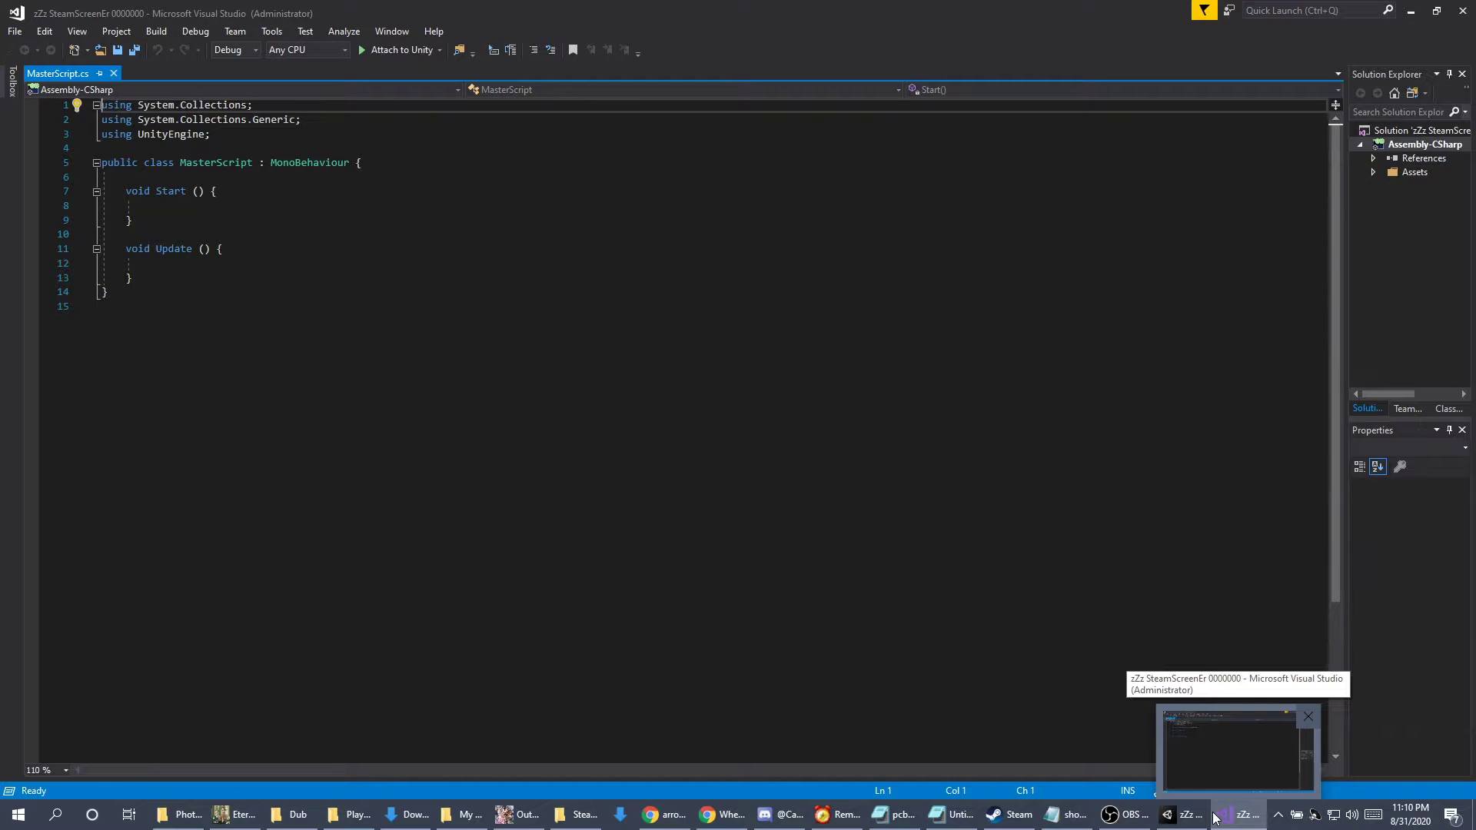
{"action": "left_click", "coordinate": [1180, 815]}
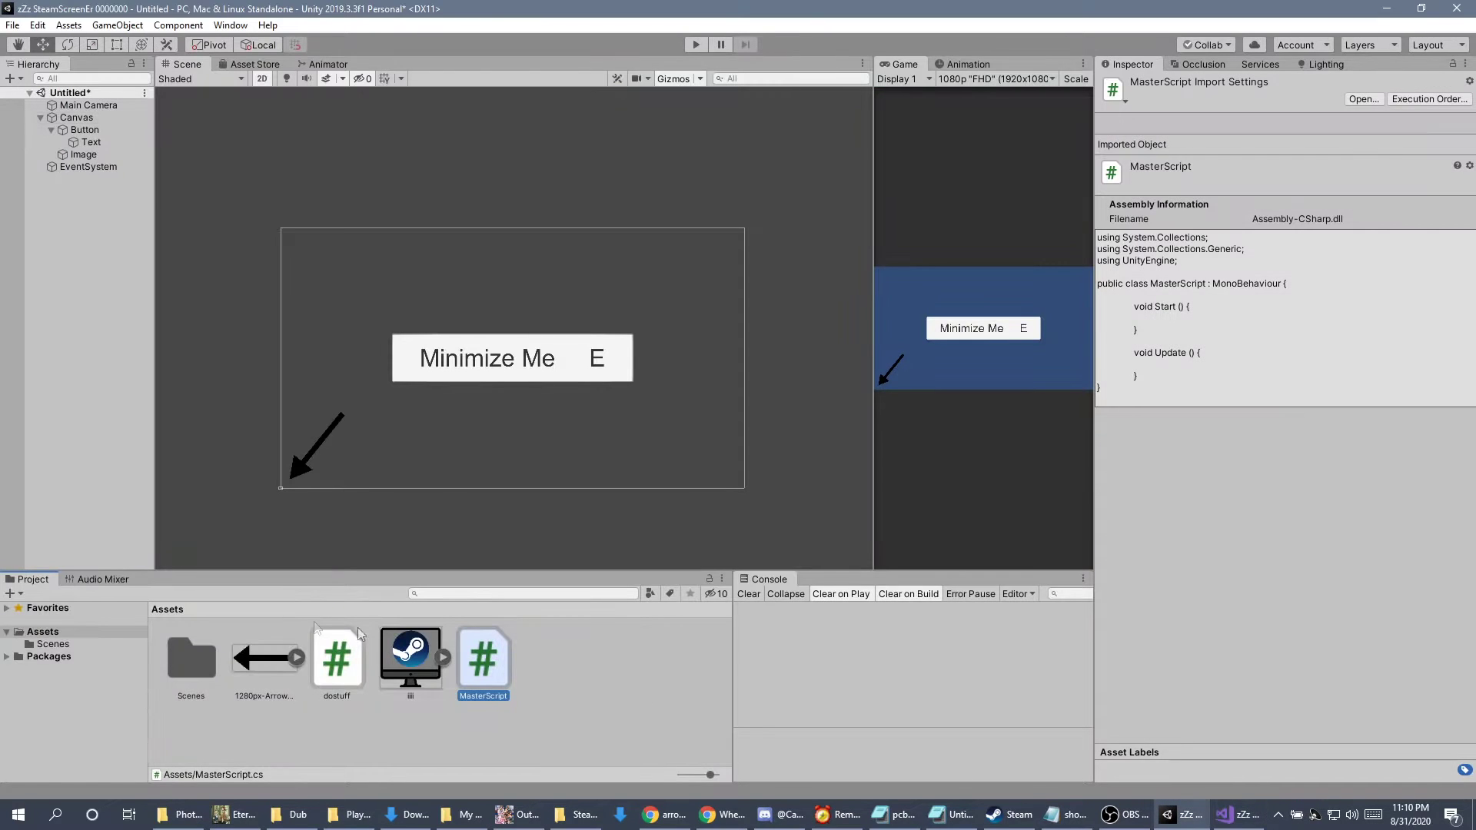
{"action": "double_click", "coordinate": [334, 663]}
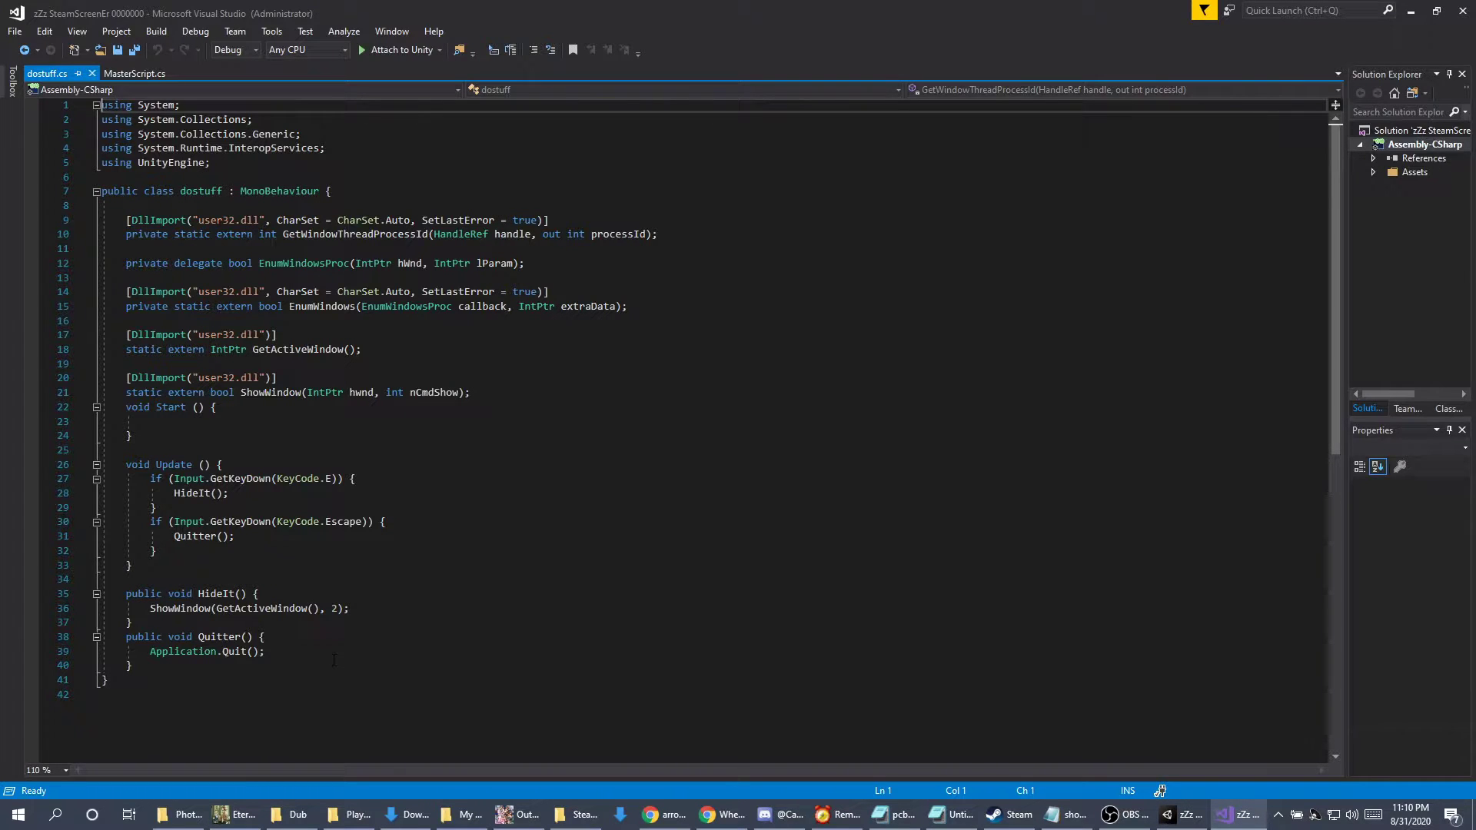
{"action": "key", "text": "ctrl+a"}
{"action": "left_click", "coordinate": [114, 75]}
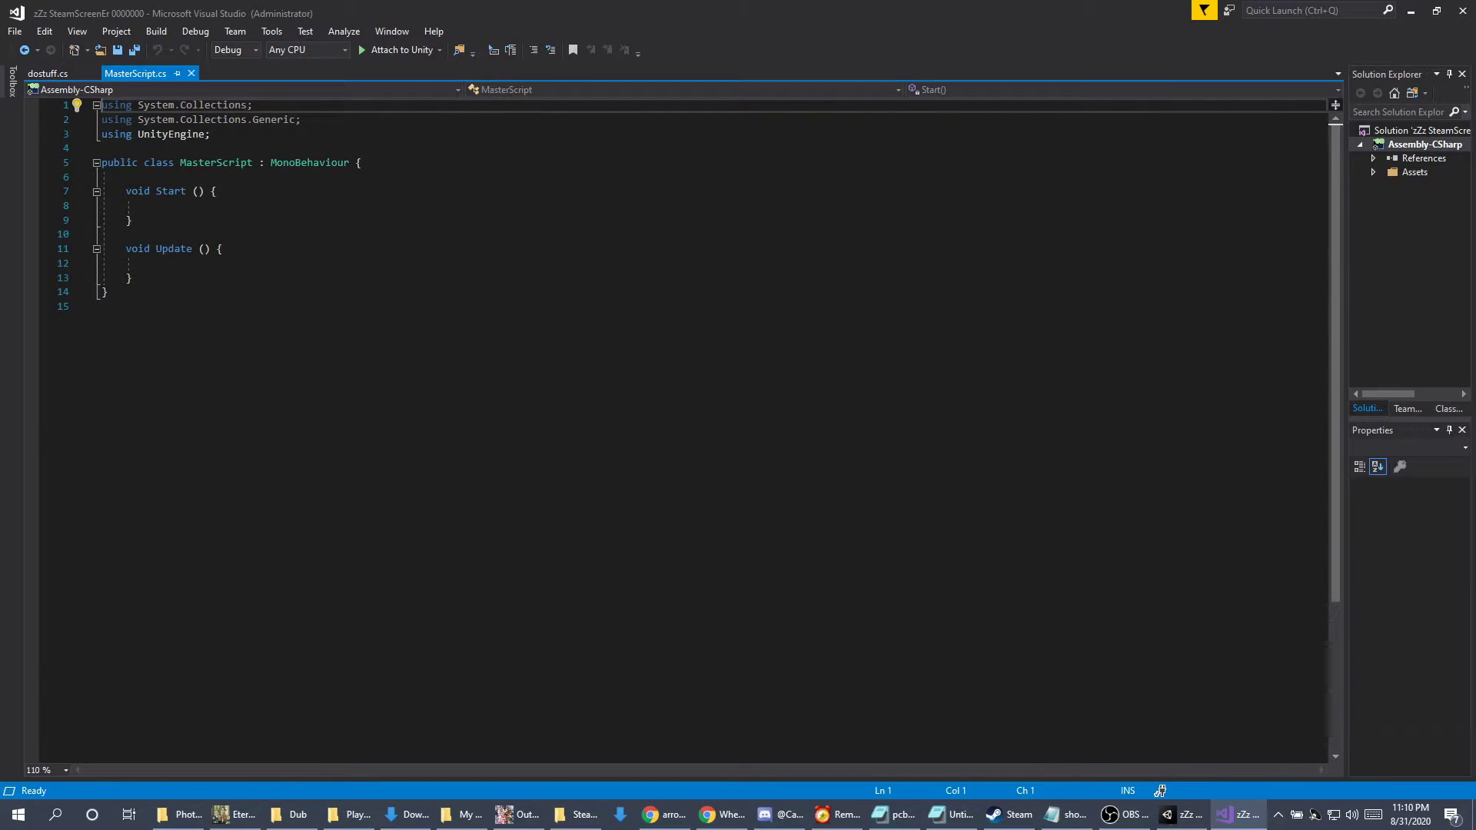
{"action": "key", "text": "ctrl+a"}
{"action": "type", "text": "using System; using System.Collections; using System.Collections.Generic; using System.Runtime.InteropServices; using UnityEngine;  public class dostuff : MonoBehaviour {  \t[DllImport(\"user32.dll\", CharSet = CharSet.Auto, SetLastError = true)] \tprivate static extern int GetWindowThreadProcessId(HandleRef handle, out int processId);  \tprivate delegate bool EnumWindowsProc(IntPtr hWnd, IntPtr lParam);  \t[DllImport(\"user32.dll\", CharSet = CharSet.Auto, SetLastError = true)] \tprivate static extern bool EnumWindows(EnumWindowsProc callback, IntPtr extraData);  \t[DllImport(\"user32.dll\")] \tstatic extern IntPtr GetActiveWindow();  \t[DllImport(\"user32.dll\")] \tstatic extern bool ShowWindow(IntPtr hwnd, int nCmdShow); \tvoid Start() {  \t}  \tvoid Update() { \t\tif (Input.GetKeyDown(KeyCode.E)) { \t\t\tHideIt(); \t\t} \t\tif (Input.GetKeyDown(KeyCode.Escape)) { \t\t\tQuitter(); \t\t} \t}  \tpublic void HideIt() { \t\tShowWindow(GetActiveWindow(), 2); \t} \tpublic void Quitter() { \t\tApplication.Quit(); \t} }"}
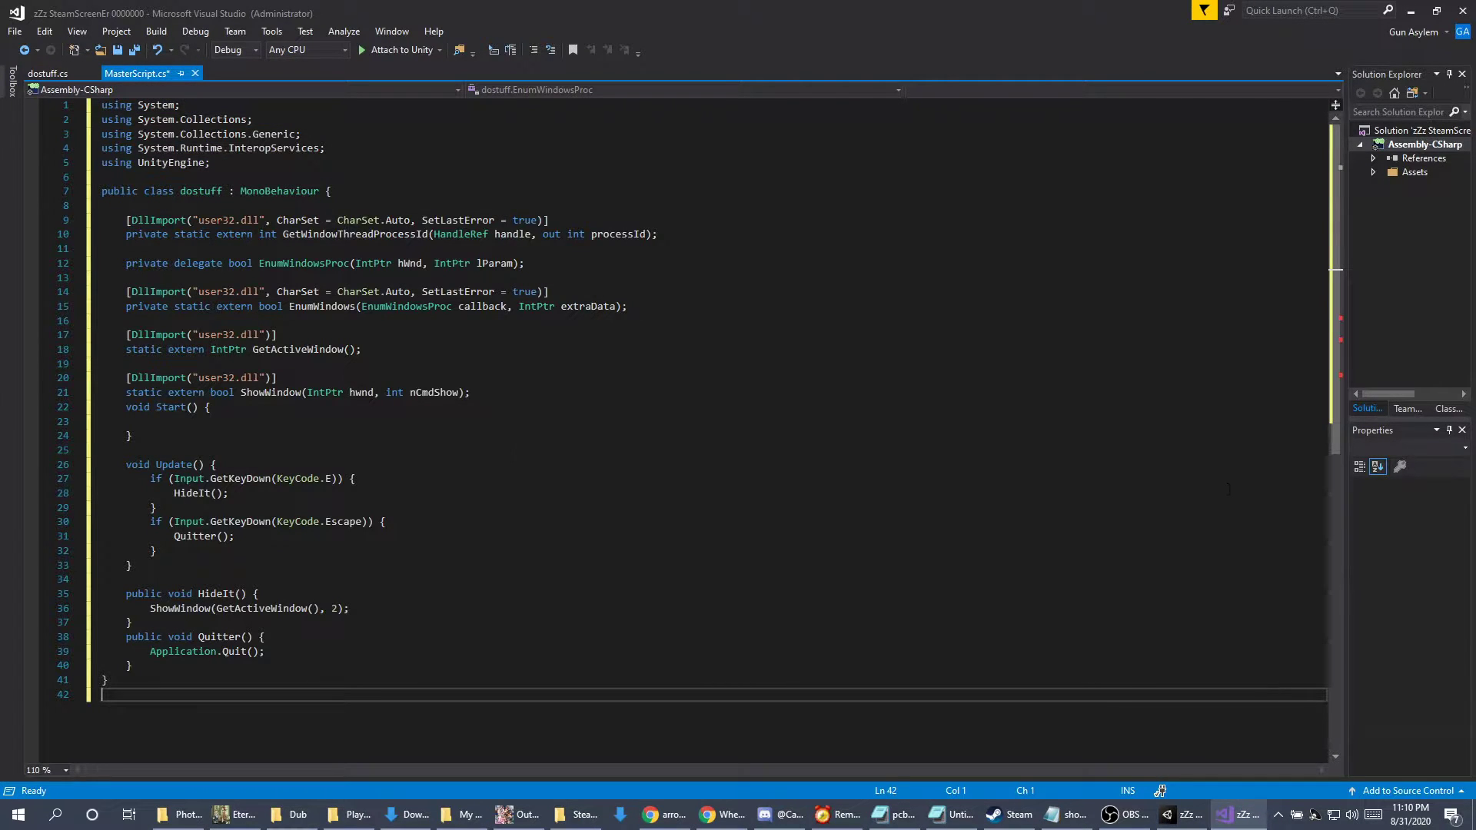
{"action": "left_click", "coordinate": [228, 493]}
{"action": "left_click", "coordinate": [132, 622]}
{"action": "left_click", "coordinate": [323, 684]}
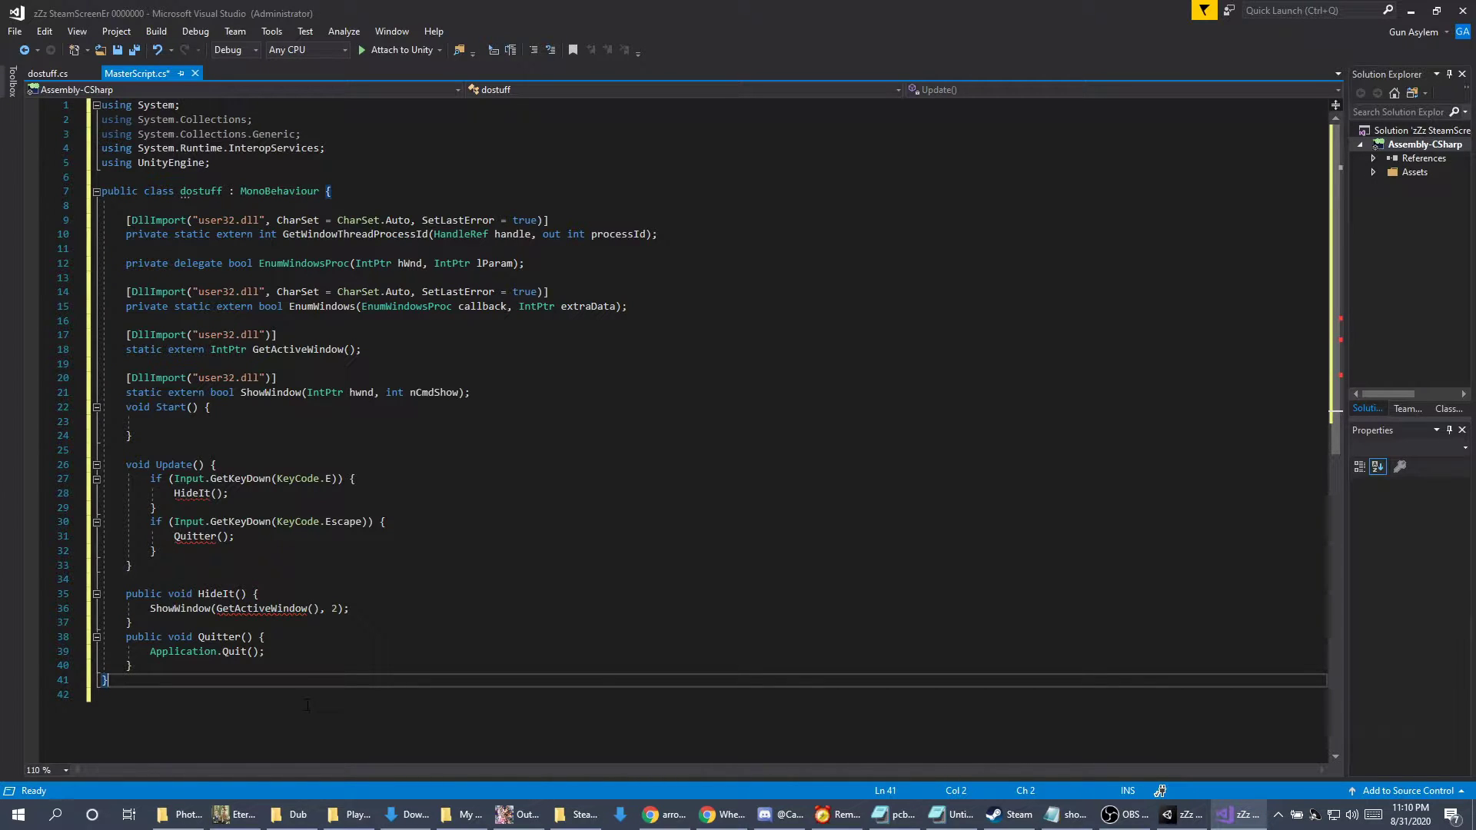
{"action": "left_click", "coordinate": [48, 73]}
{"action": "key", "text": "ctrl+a"}
{"action": "key", "text": "ctrl+c"}
{"action": "left_click", "coordinate": [92, 73]}
{"action": "key", "text": "ctrl+a"}
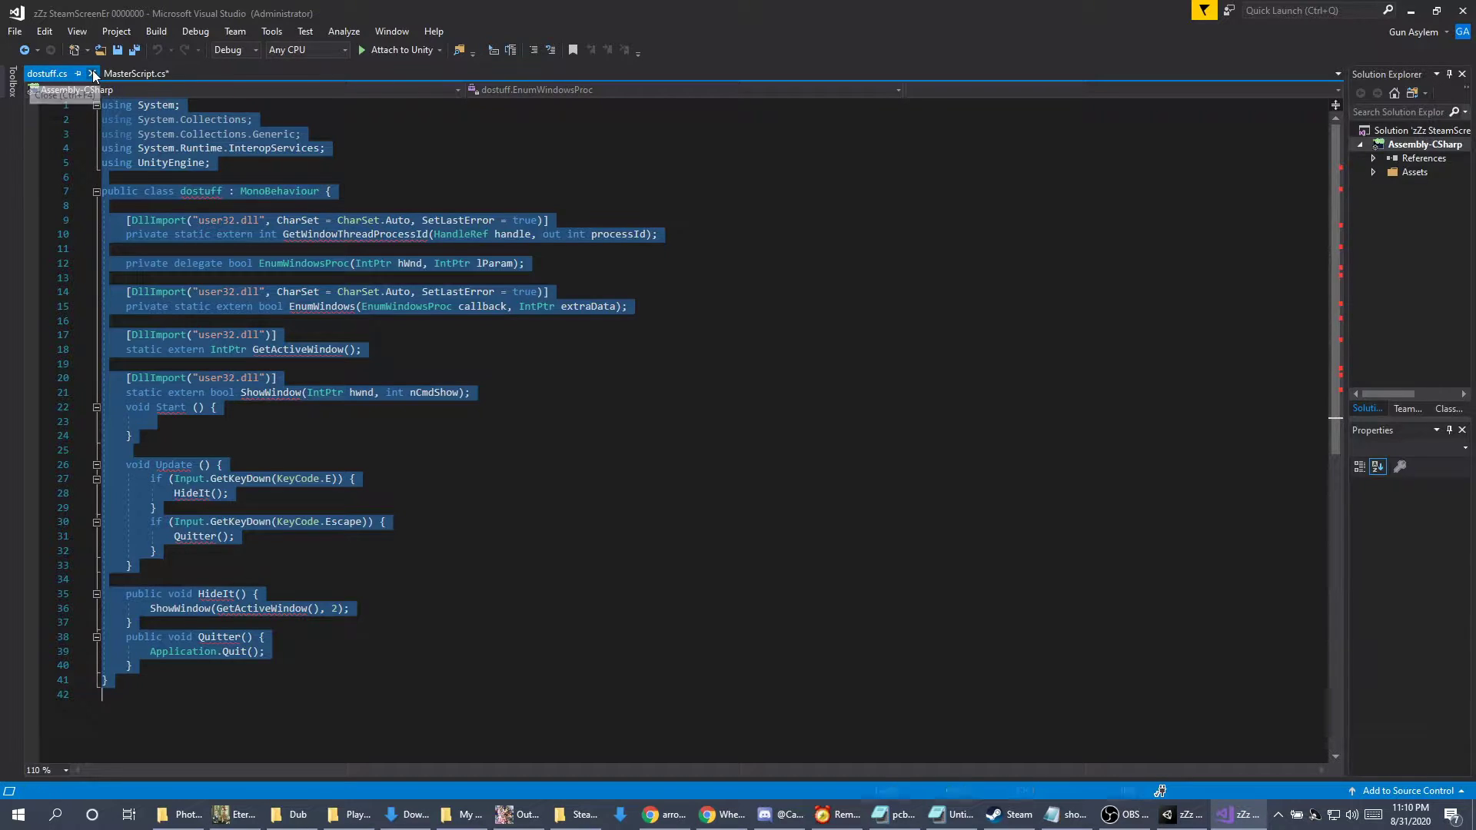
{"action": "key", "text": "ctrl+v"}
{"action": "mouse_move", "coordinate": [192, 493]}
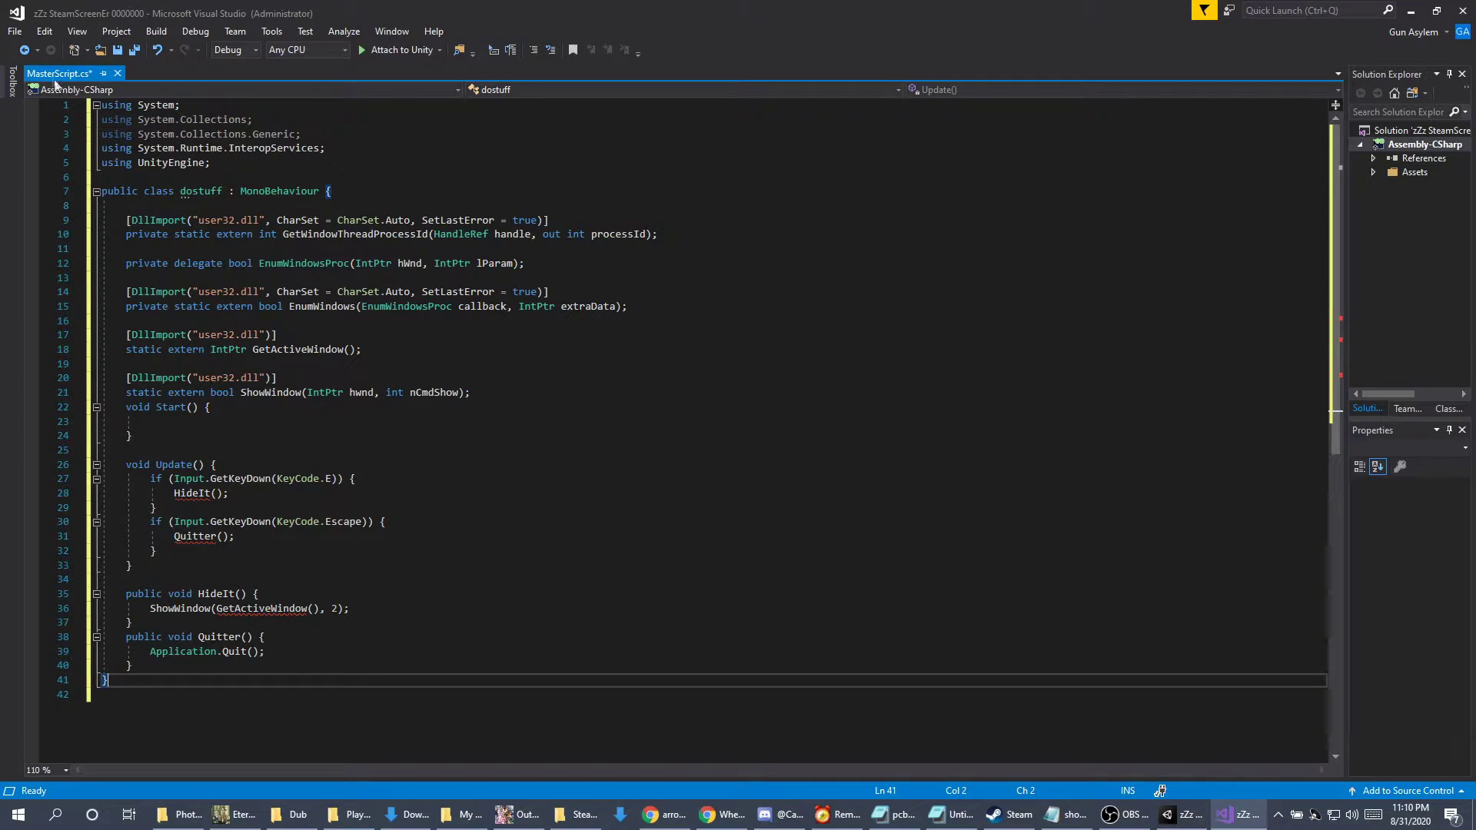
Rename the class from dostuff to MasterScript and save the file.
{"action": "left_click", "coordinate": [257, 177]}
{"action": "double_click", "coordinate": [201, 191]}
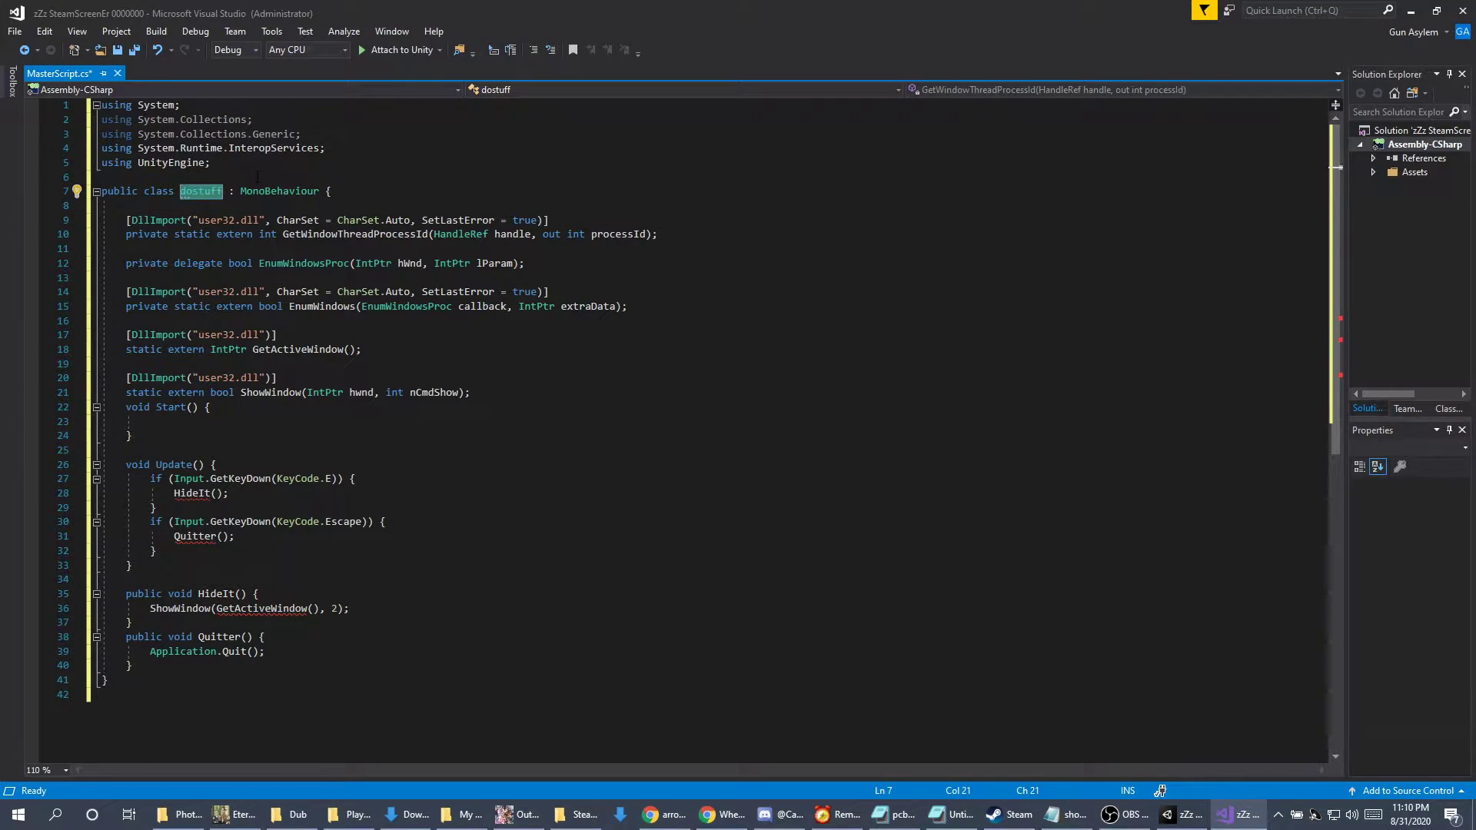
{"action": "type", "text": "MasterScrip"}
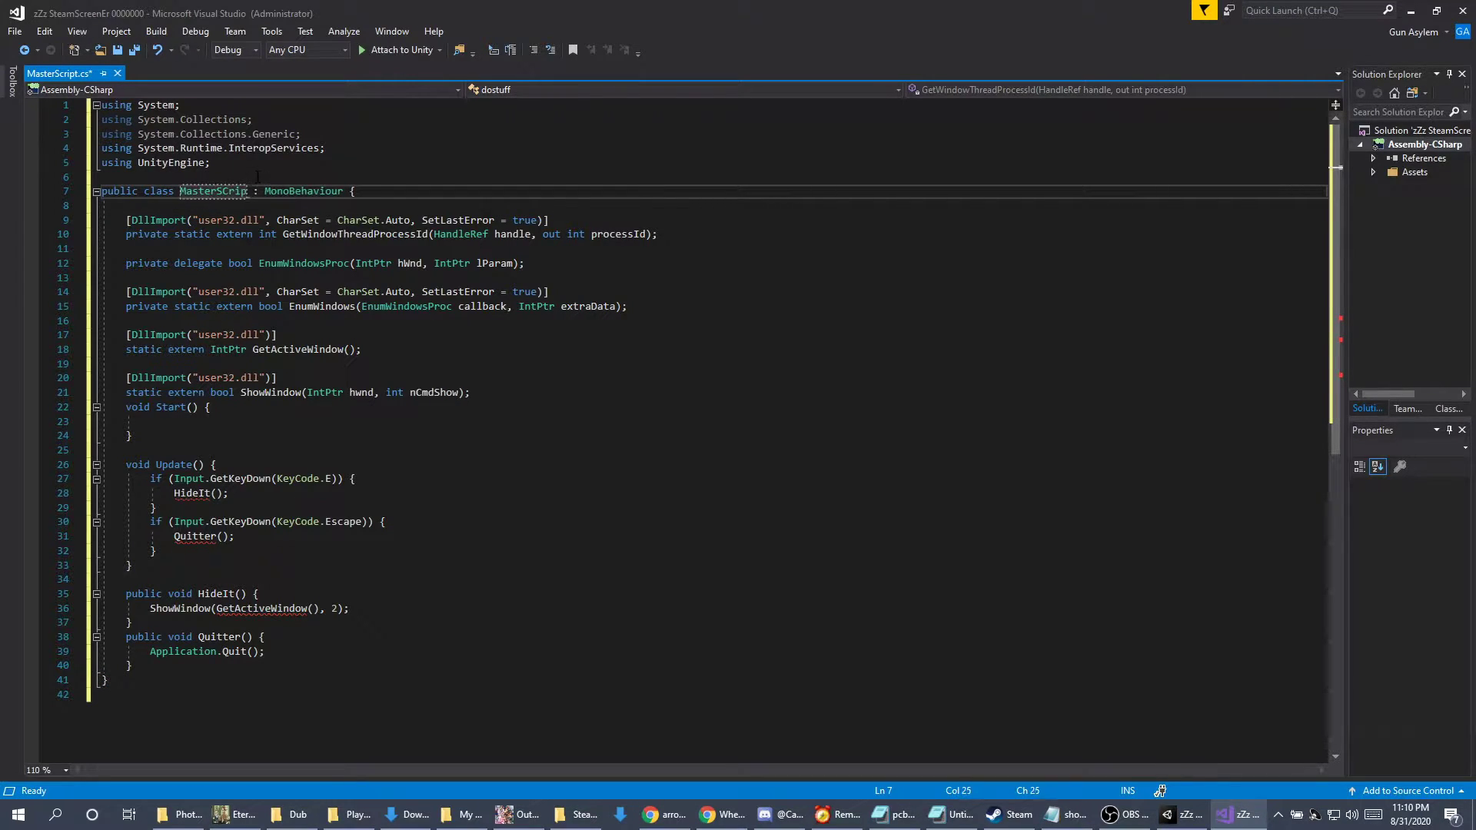
{"action": "type", "text": "t"}
{"action": "key", "text": "Return"}
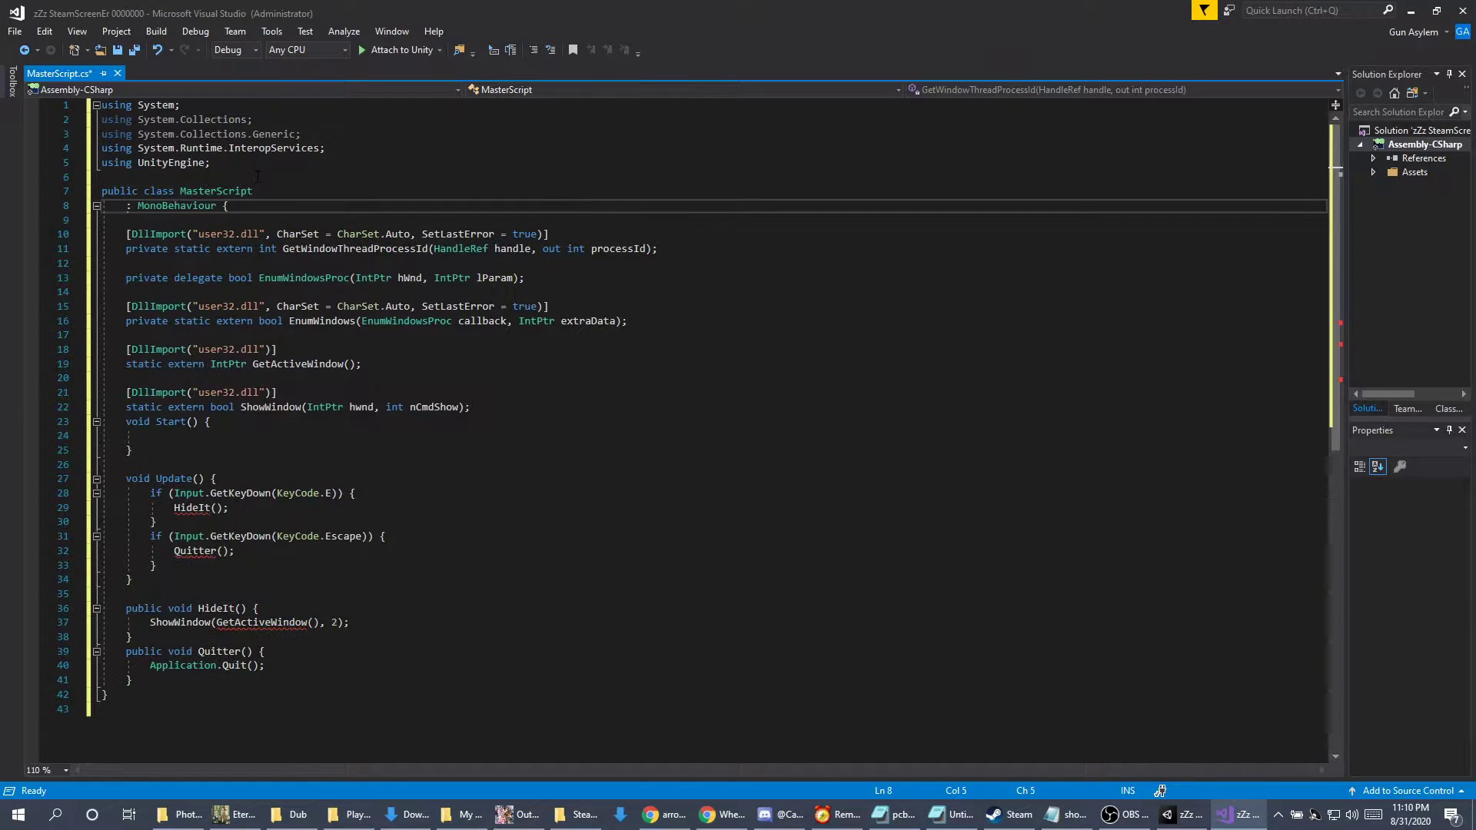
{"action": "left_click", "coordinate": [422, 306]}
{"action": "key", "text": "ctrl+s"}
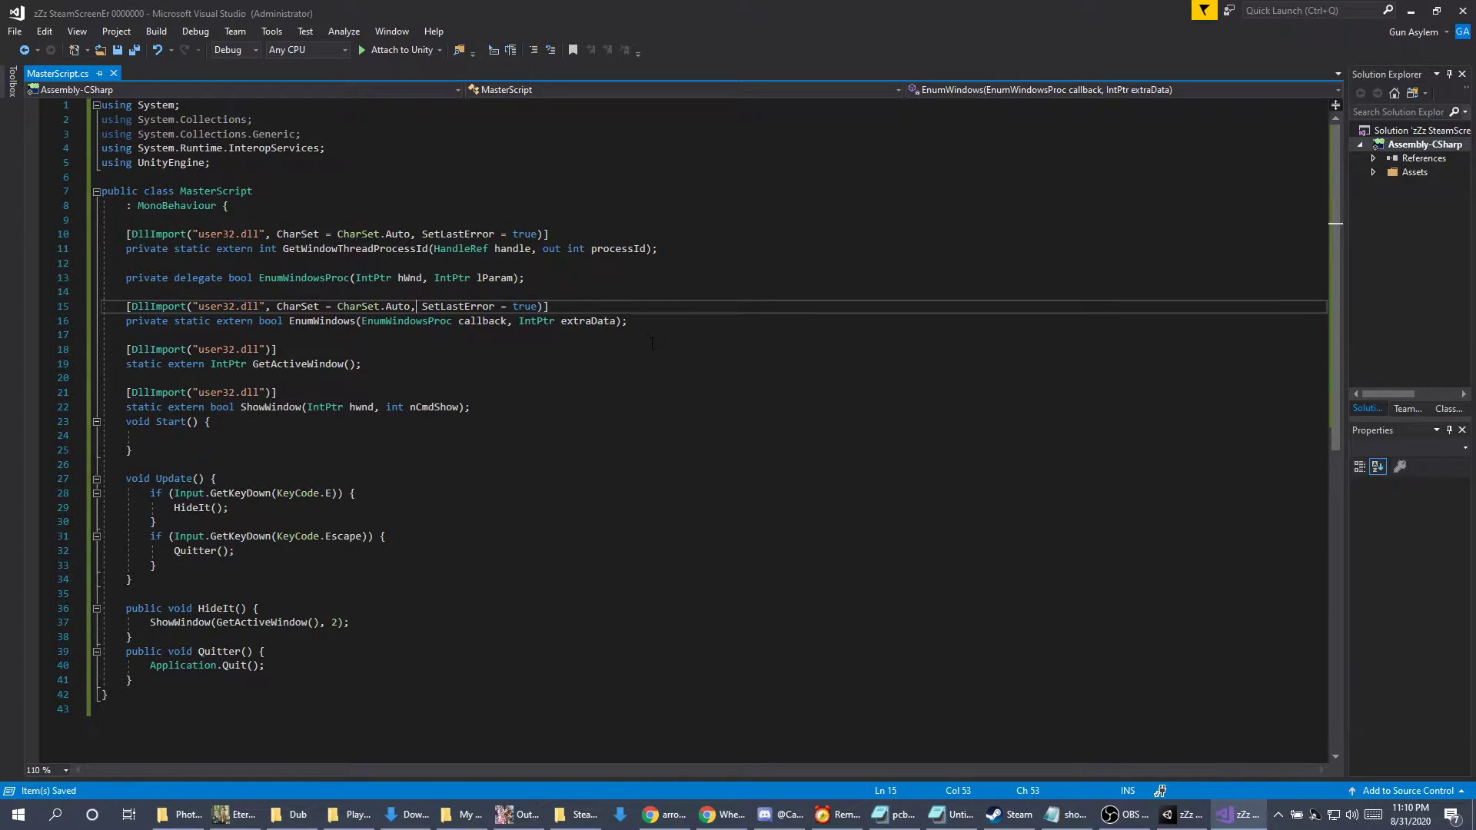
{"action": "left_click", "coordinate": [164, 464]}
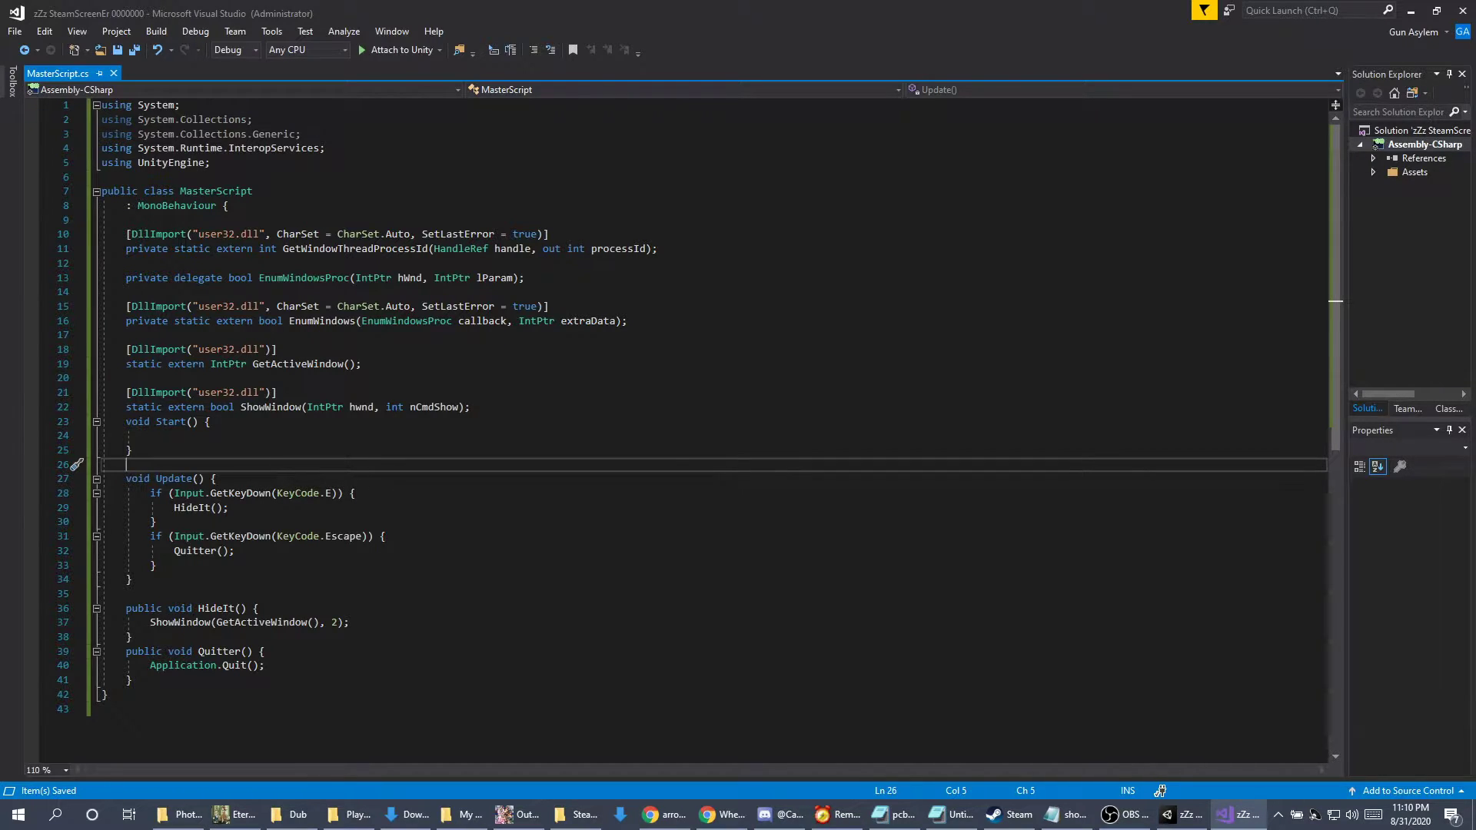
Review the E and Escape key checks and the window-hiding call in HideIt.
{"action": "left_click", "coordinate": [272, 492]}
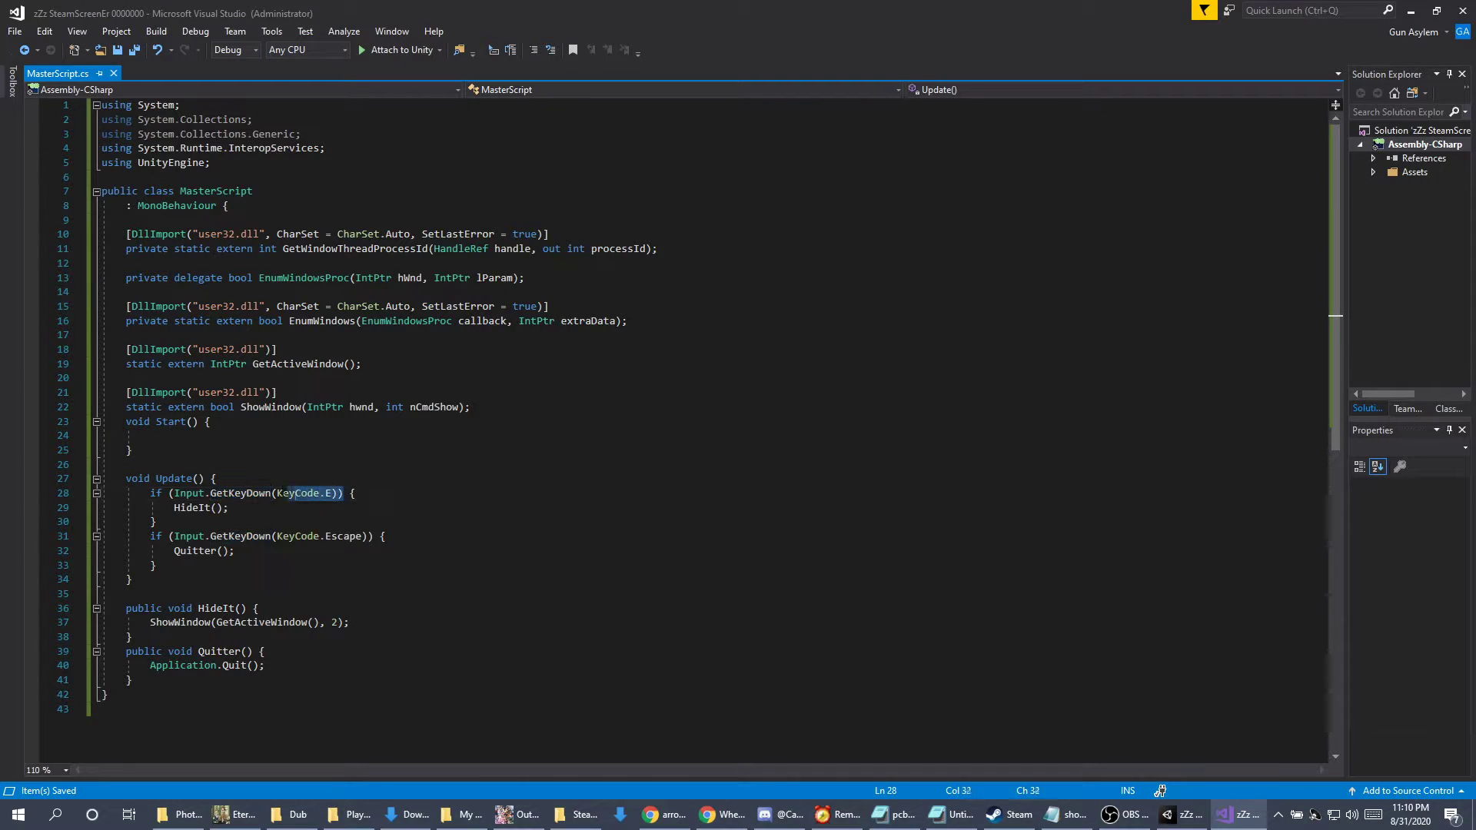
{"action": "left_click_drag", "start_coordinate": [174, 621], "coordinate": [318, 622]}
{"action": "left_click_drag", "start_coordinate": [199, 536], "coordinate": [362, 536]}
{"action": "left_click_drag", "start_coordinate": [104, 651], "coordinate": [265, 666]}
{"action": "left_click", "coordinate": [350, 622]}
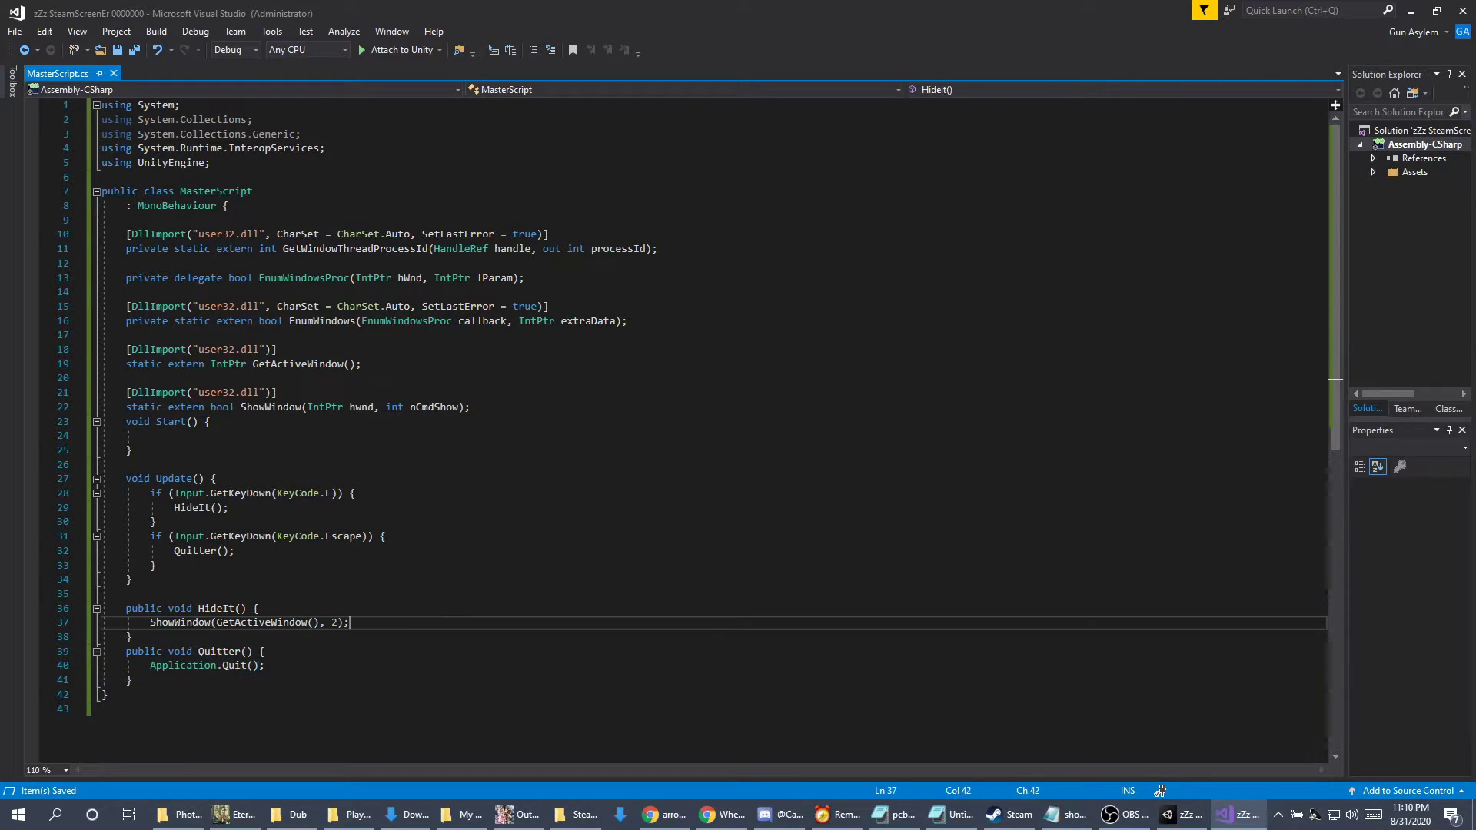
{"action": "left_click", "coordinate": [821, 337]}
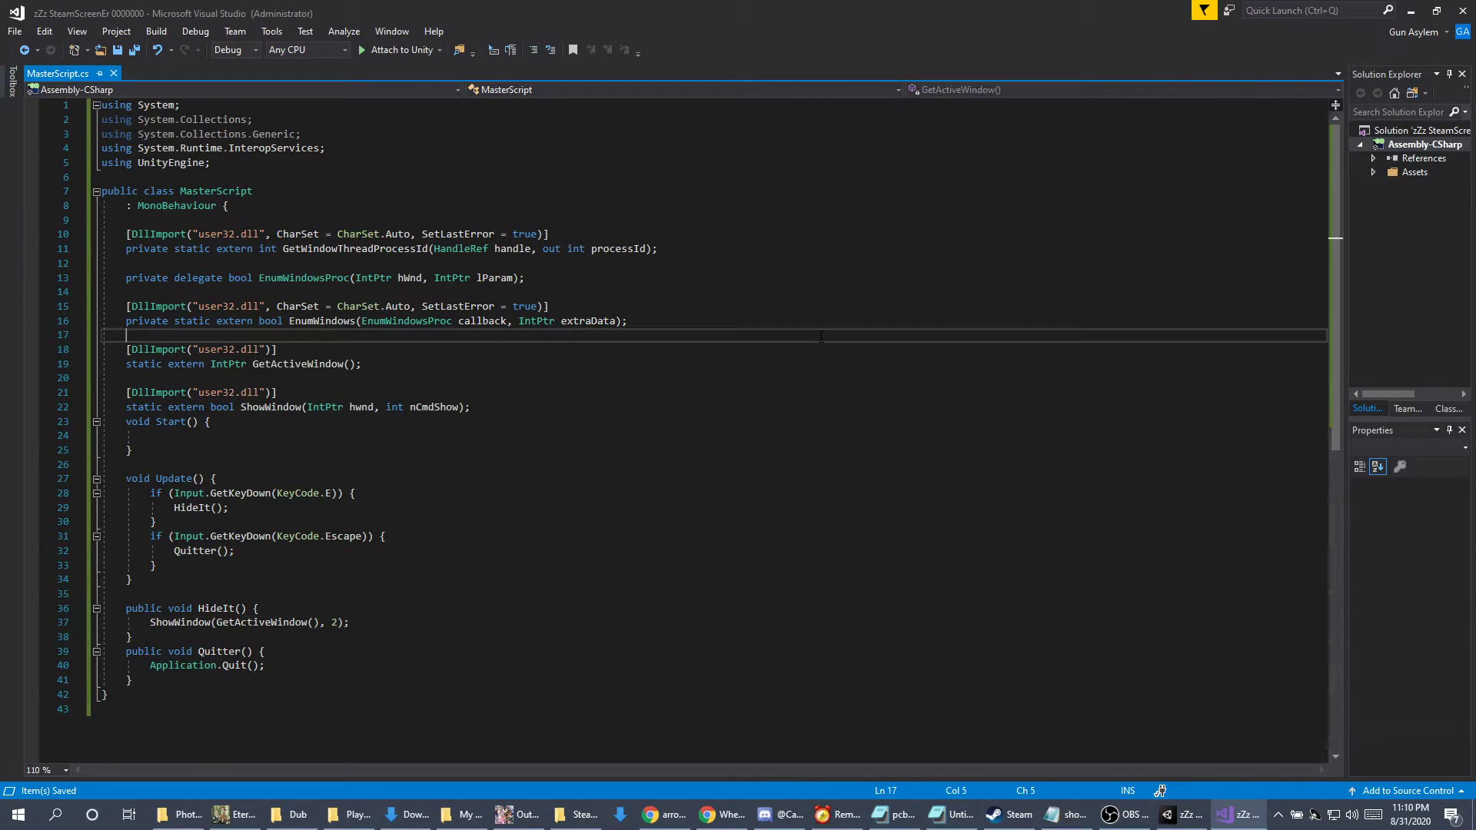
{"action": "left_click", "coordinate": [841, 665]}
{"action": "left_click", "coordinate": [843, 715]}
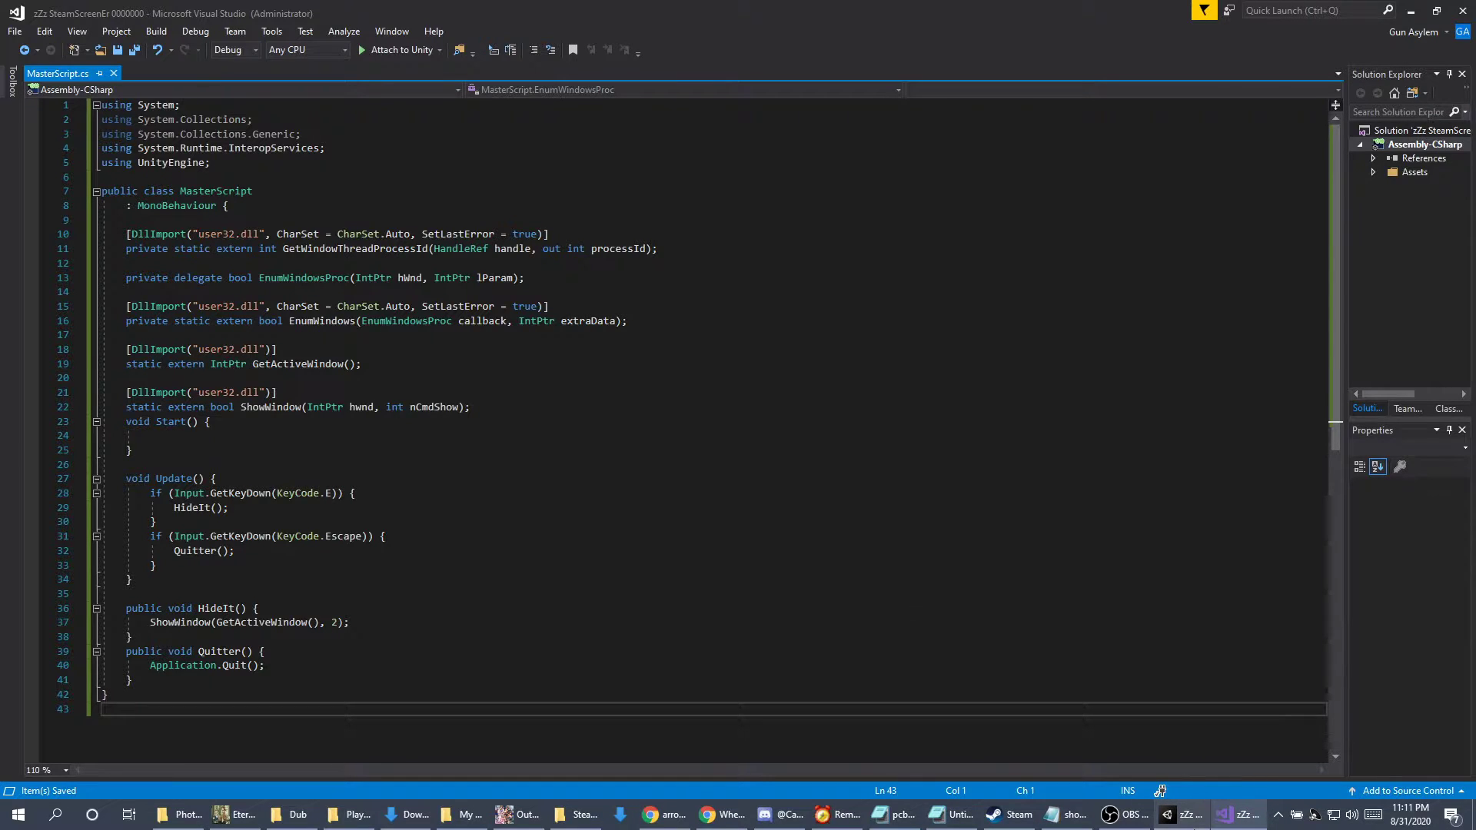
{"action": "left_click", "coordinate": [1180, 814]}
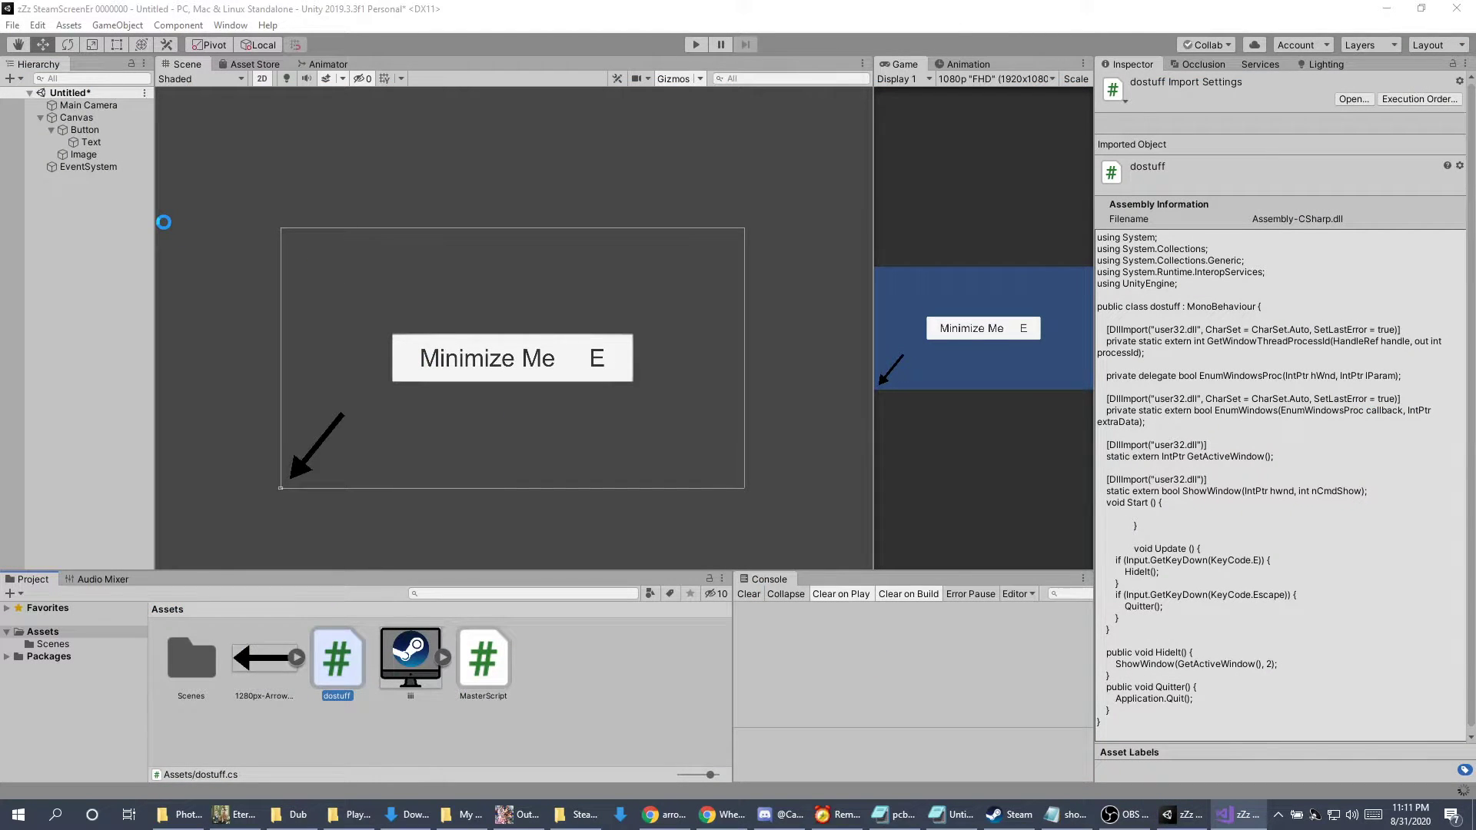
Add an On Click event to the Minimize Me button calling the Canvas's MasterScript.HideIt ().
{"action": "left_click", "coordinate": [82, 120]}
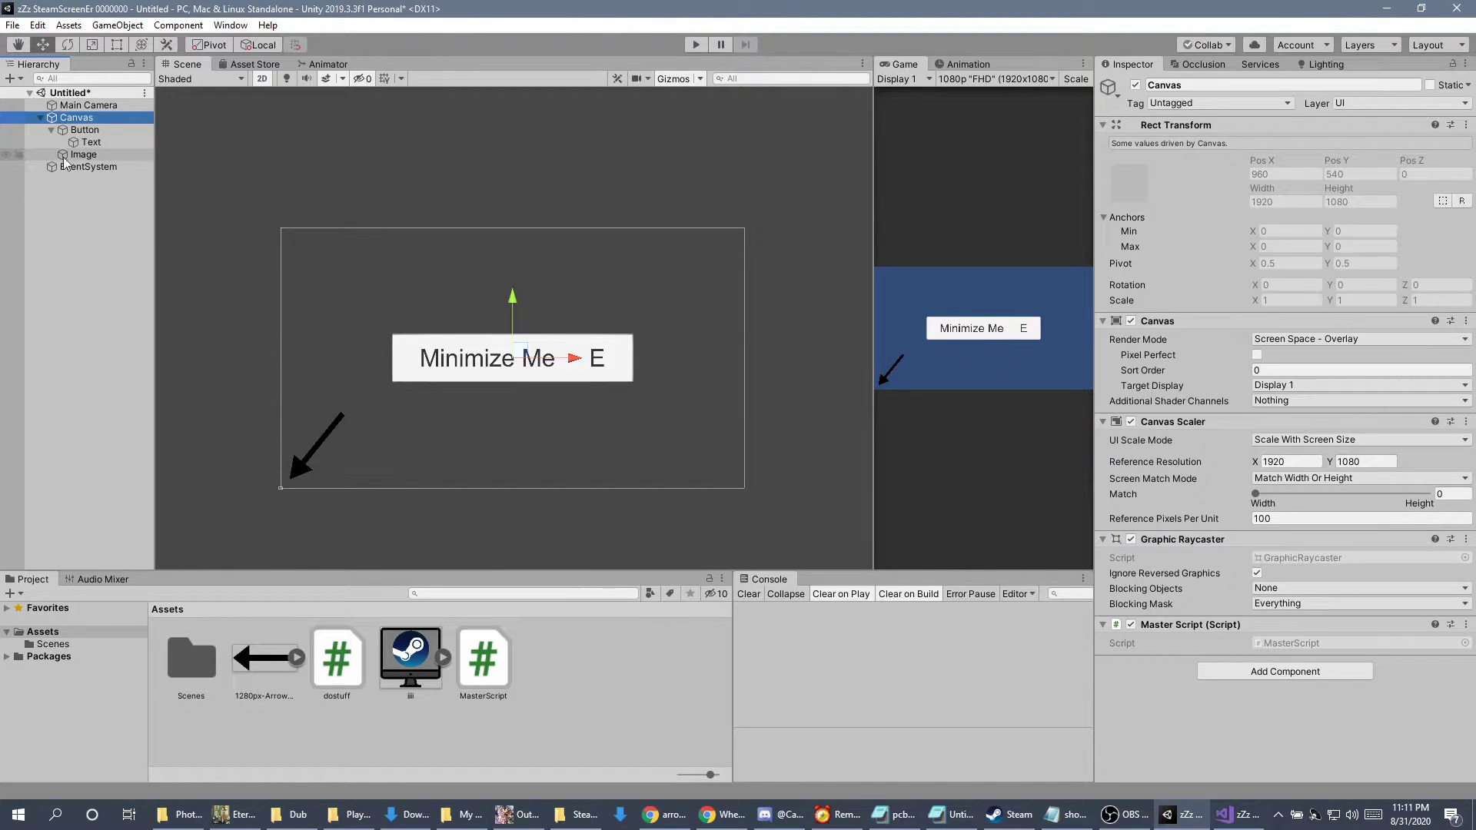
{"action": "left_click", "coordinate": [83, 130]}
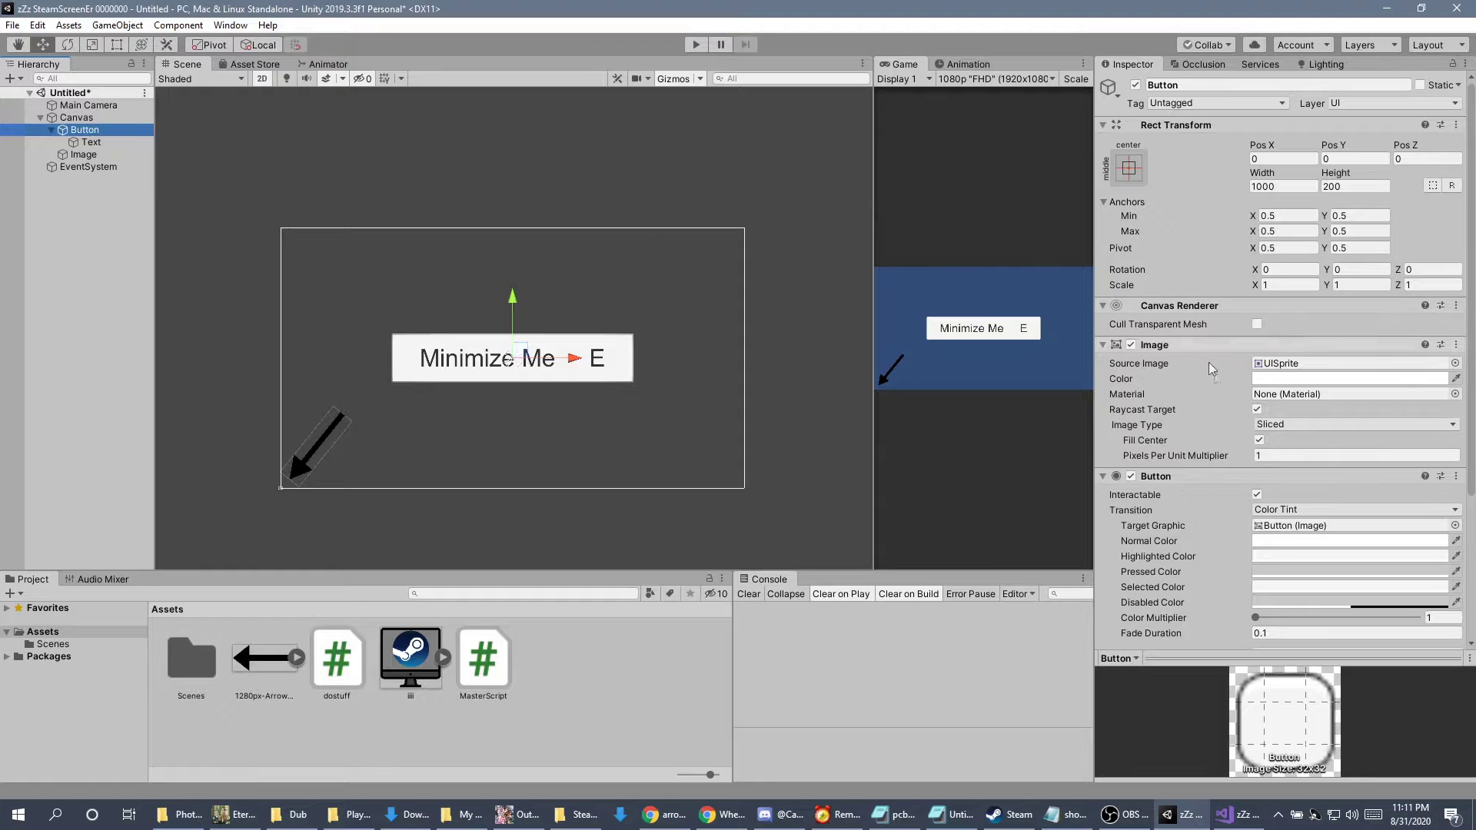
{"action": "scroll", "coordinate": [1213, 373], "scroll_direction": "down", "scroll_amount": 5}
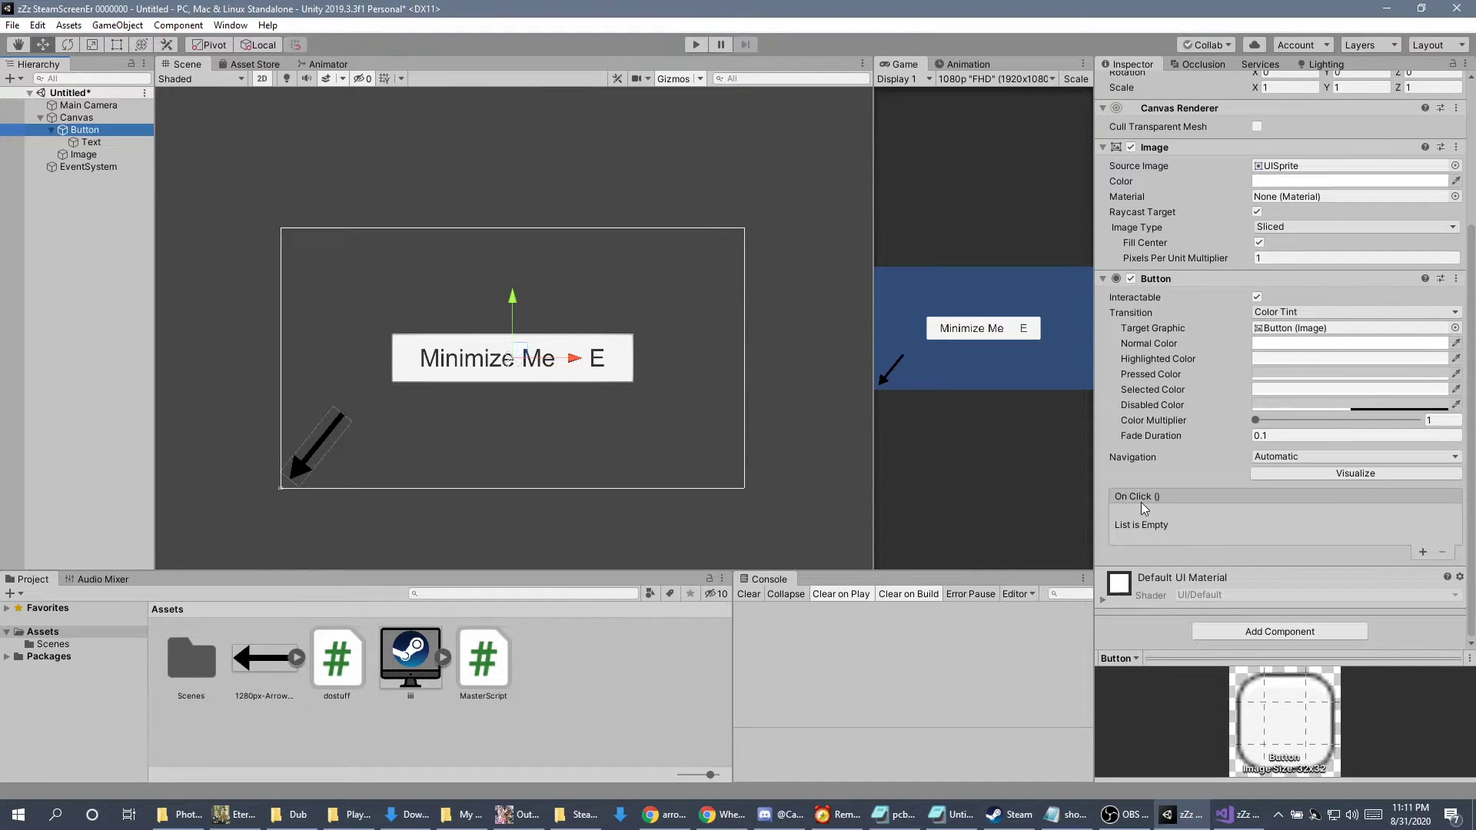
{"action": "left_click", "coordinate": [1423, 554]}
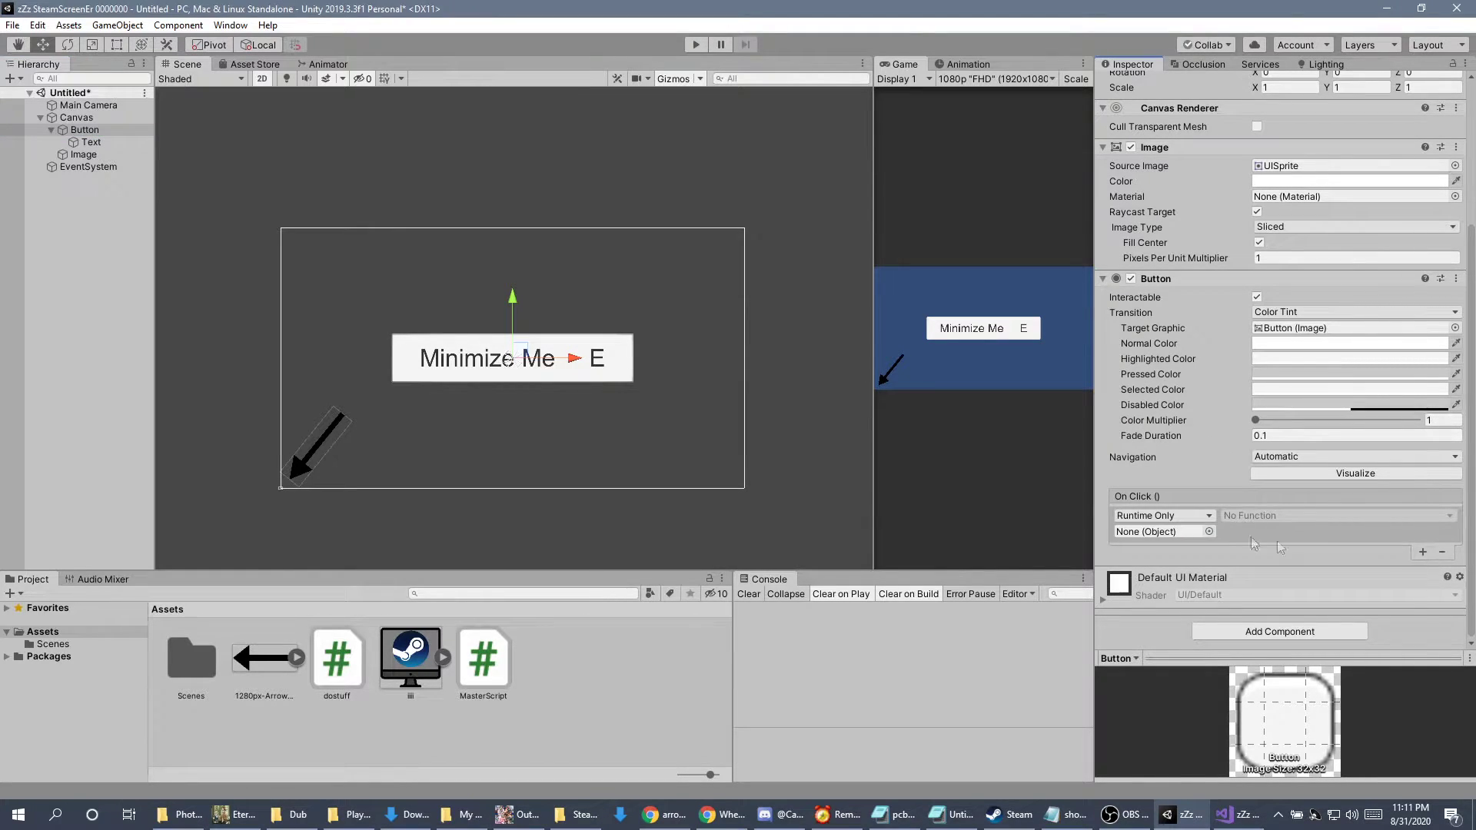
{"action": "left_click_drag", "start_coordinate": [76, 120], "coordinate": [1182, 546]}
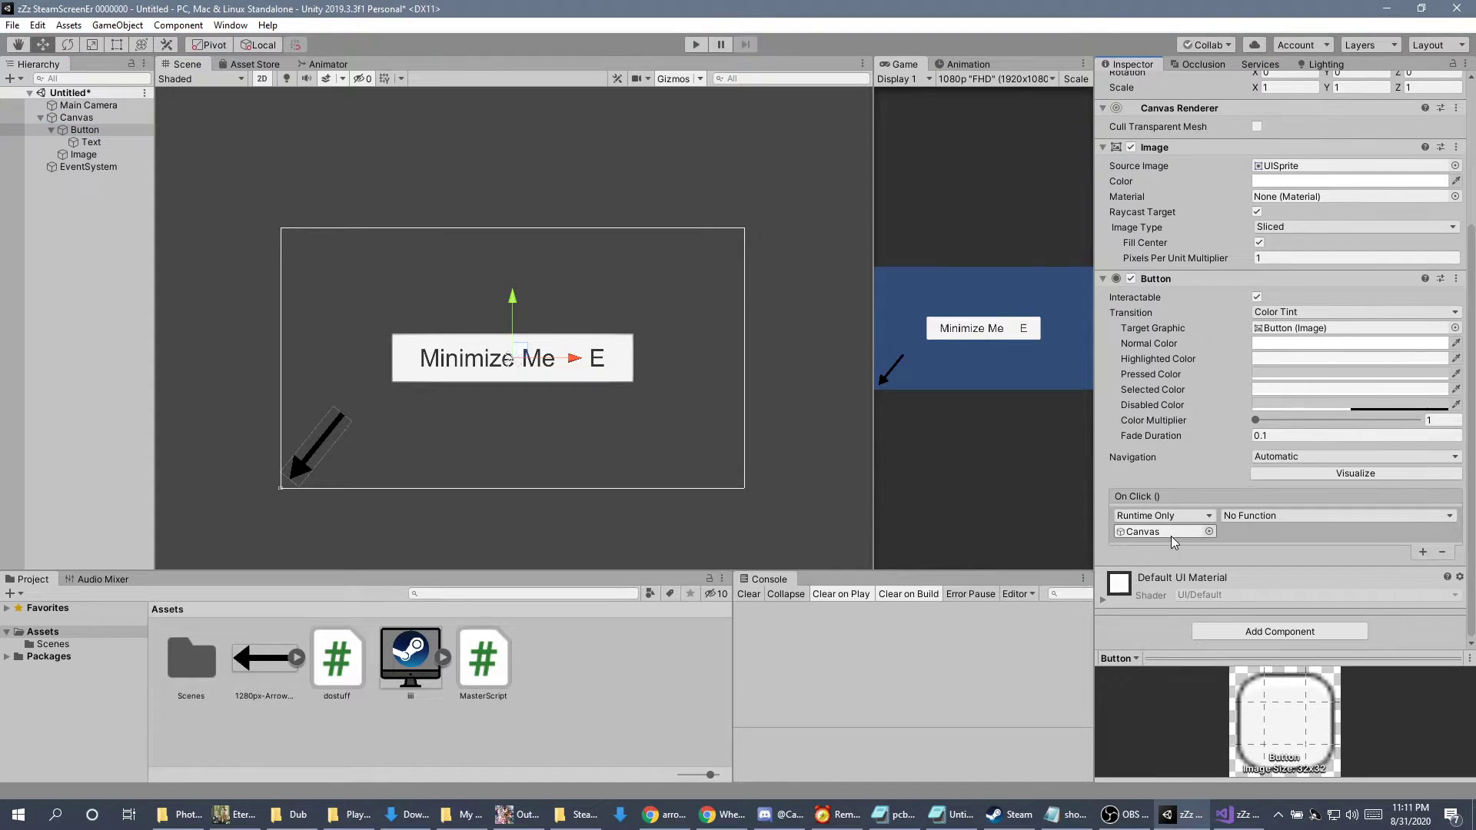
{"action": "left_click", "coordinate": [1288, 517]}
{"action": "mouse_move", "coordinate": [1311, 646]}
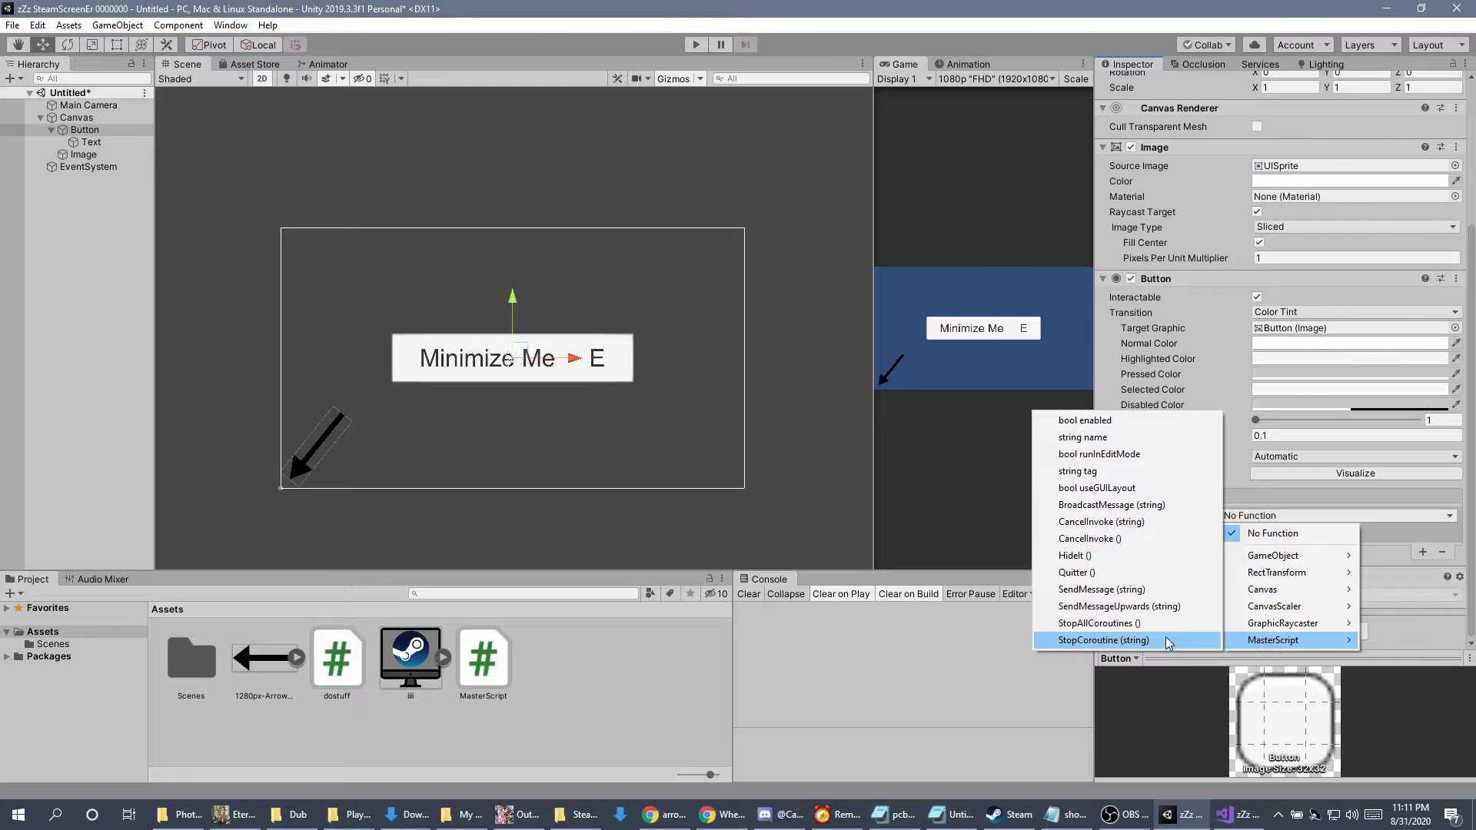
{"action": "left_click", "coordinate": [1109, 560]}
{"action": "left_click", "coordinate": [76, 118]}
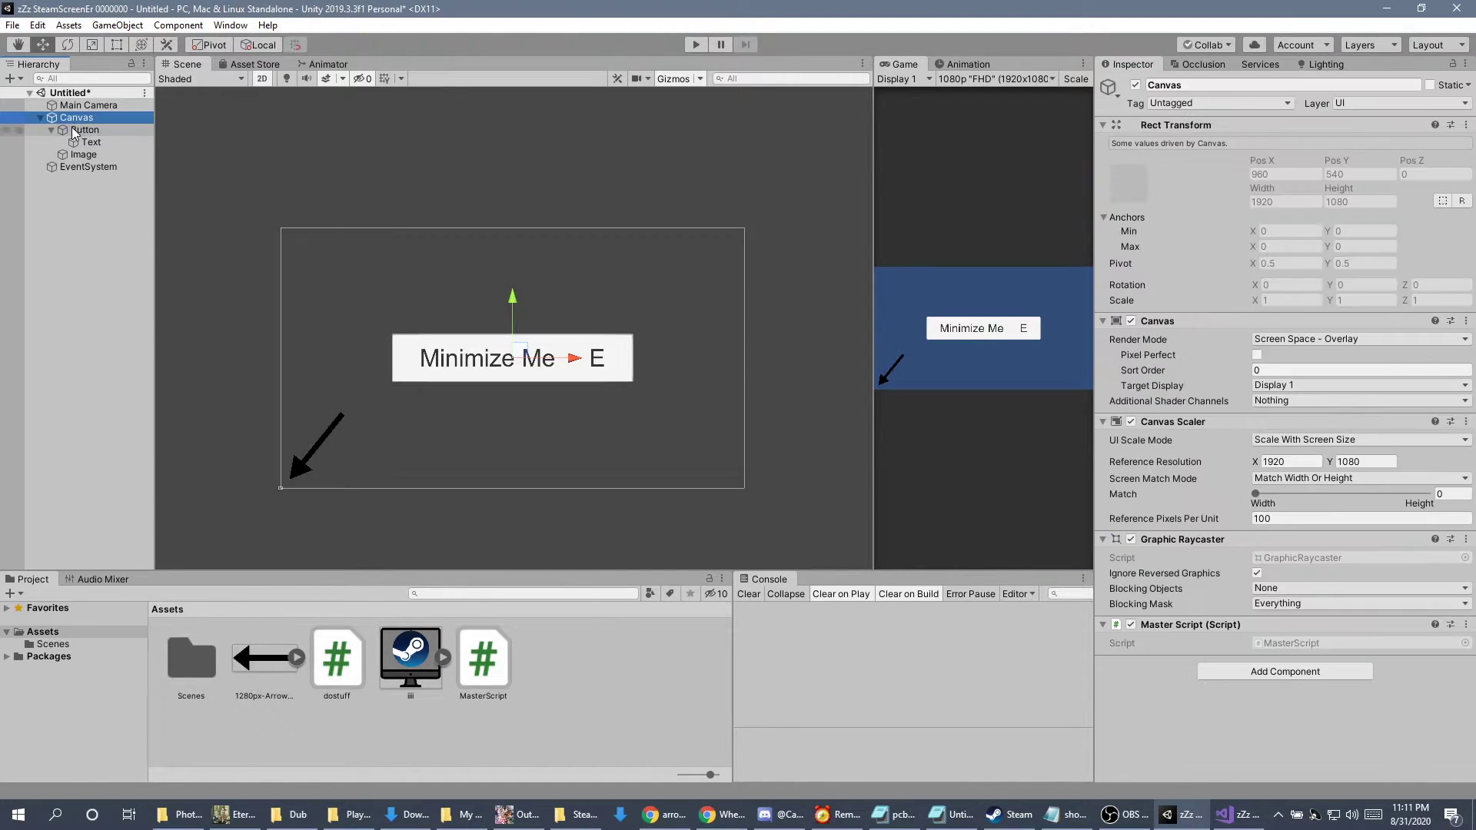
{"action": "left_click", "coordinate": [74, 131]}
Duplicate the Button, setting the original's Pos Y to 150 and the copy's to -150.
{"action": "key", "text": "Left"}
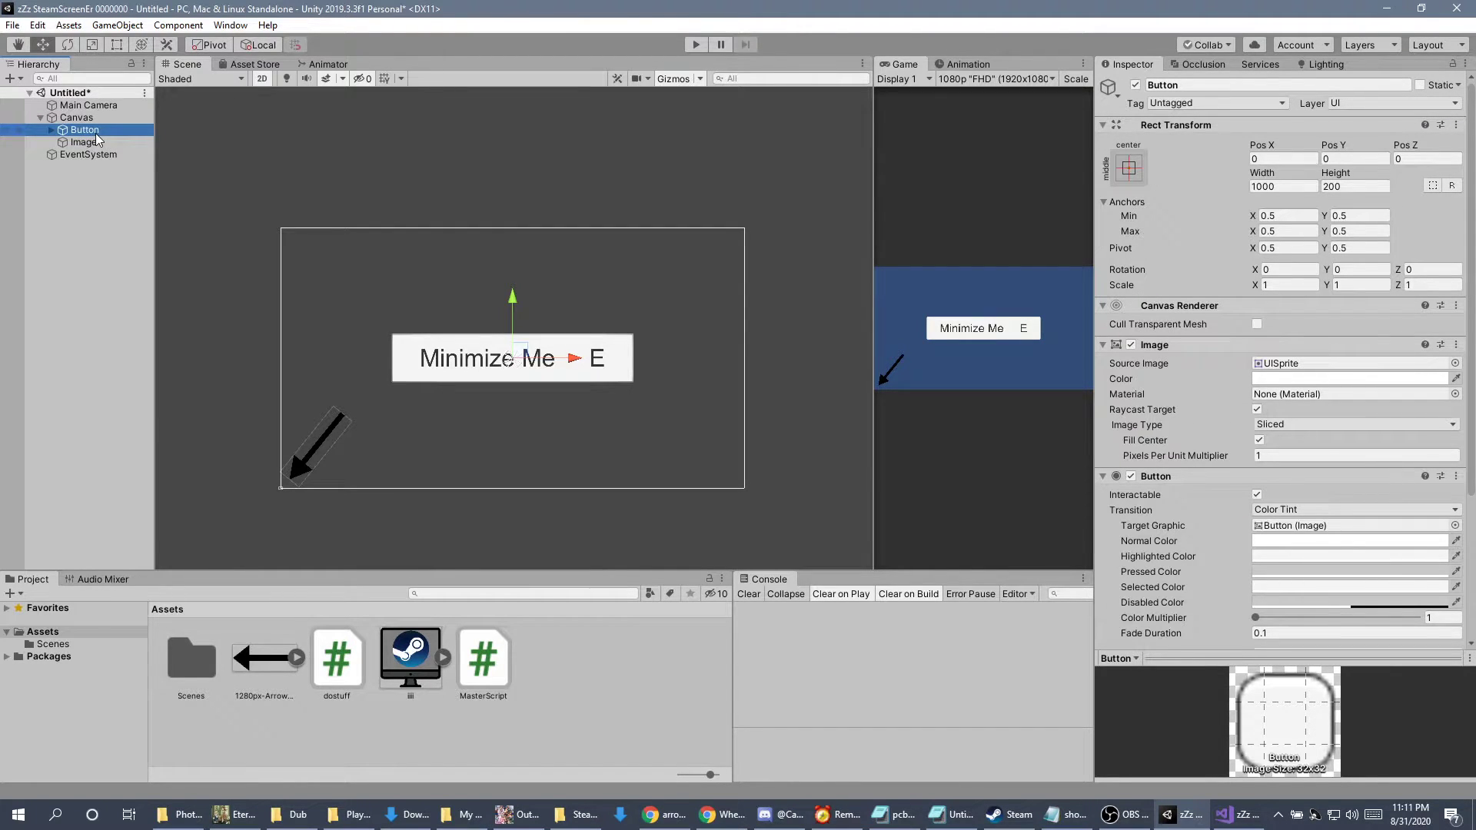
{"action": "key", "text": "ctrl+d"}
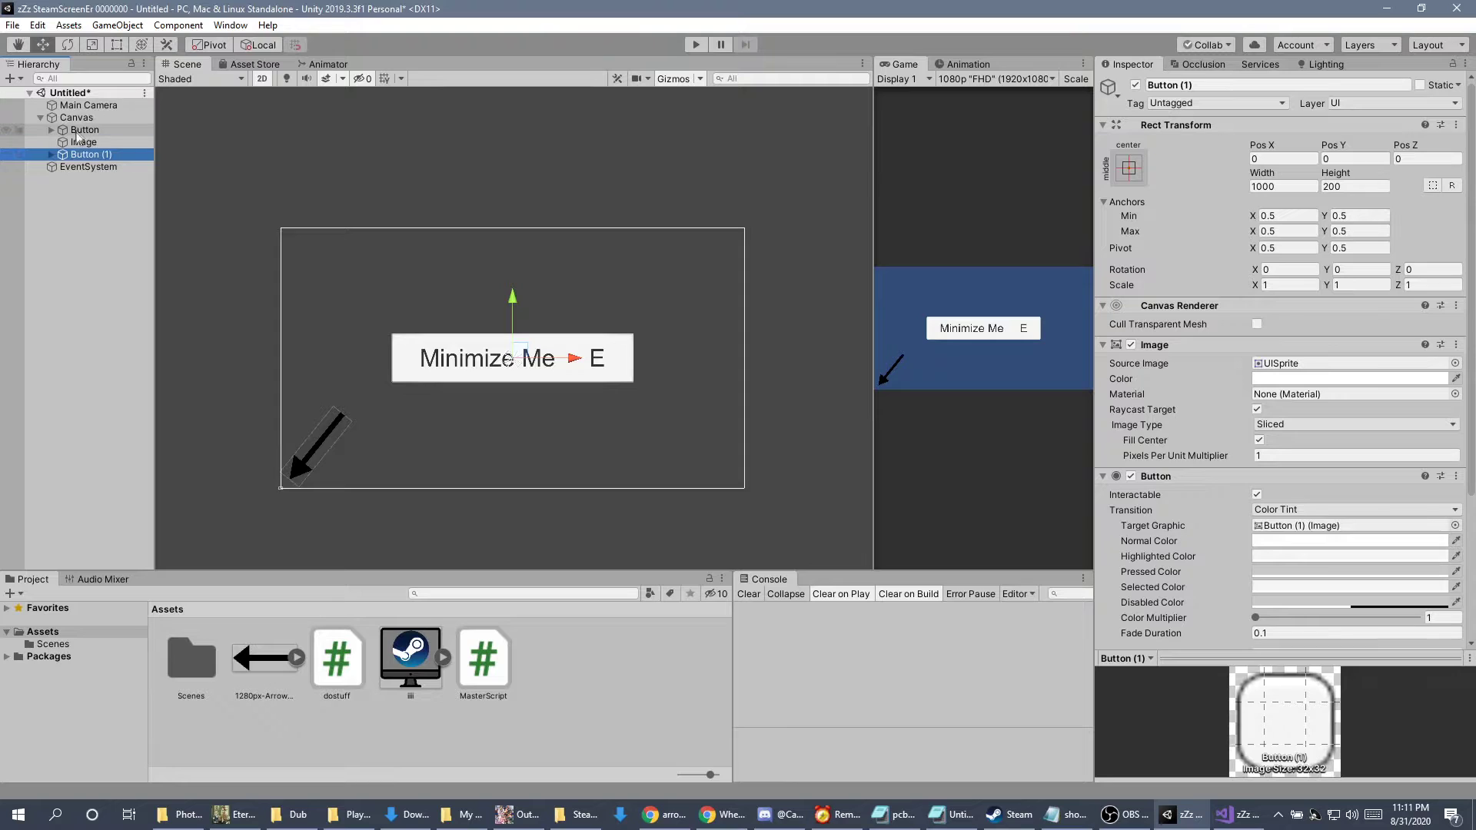
{"action": "left_click", "coordinate": [81, 130]}
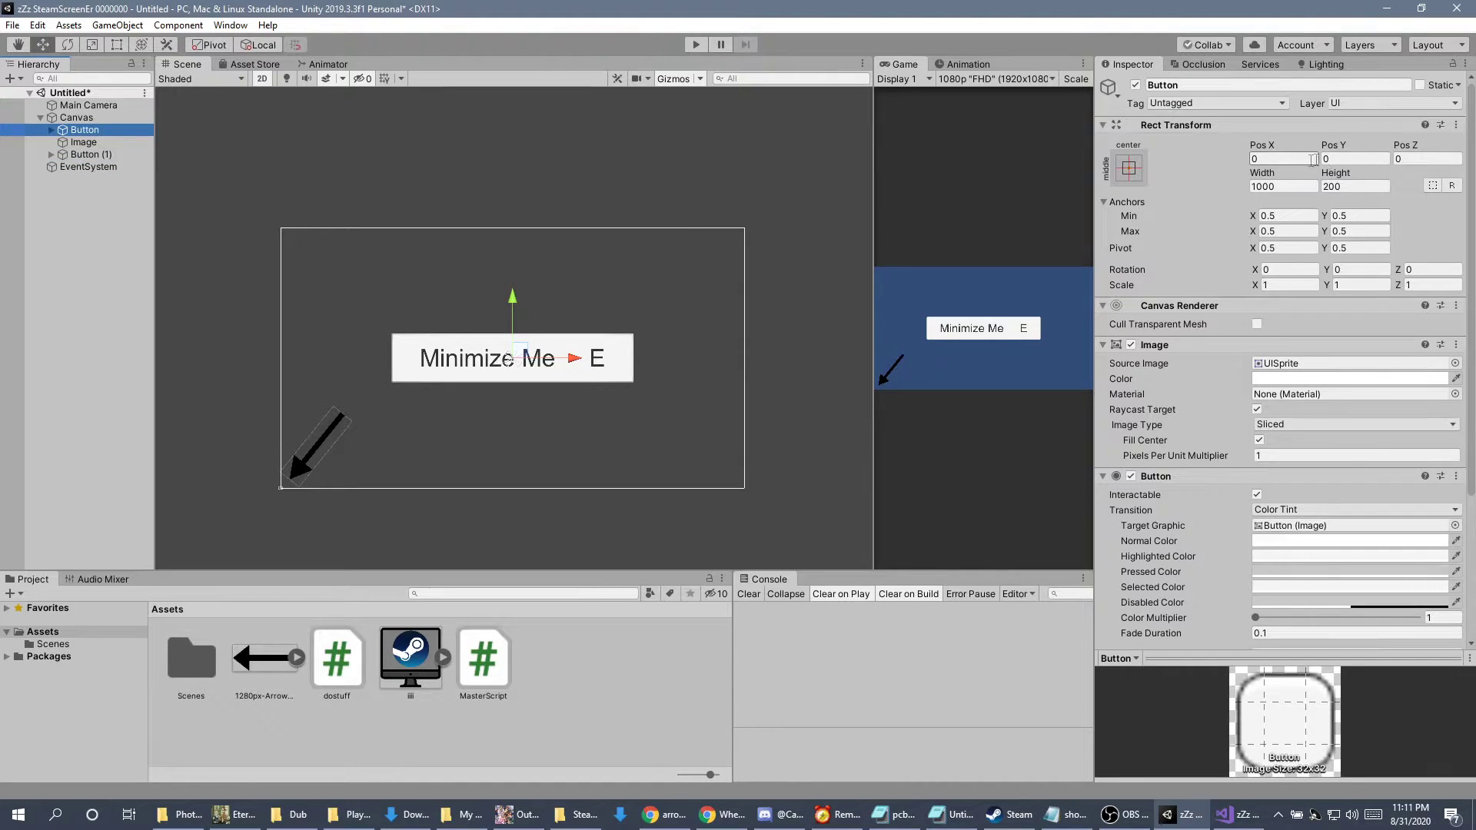
{"action": "left_click", "coordinate": [1326, 159]}
{"action": "type", "text": "150"}
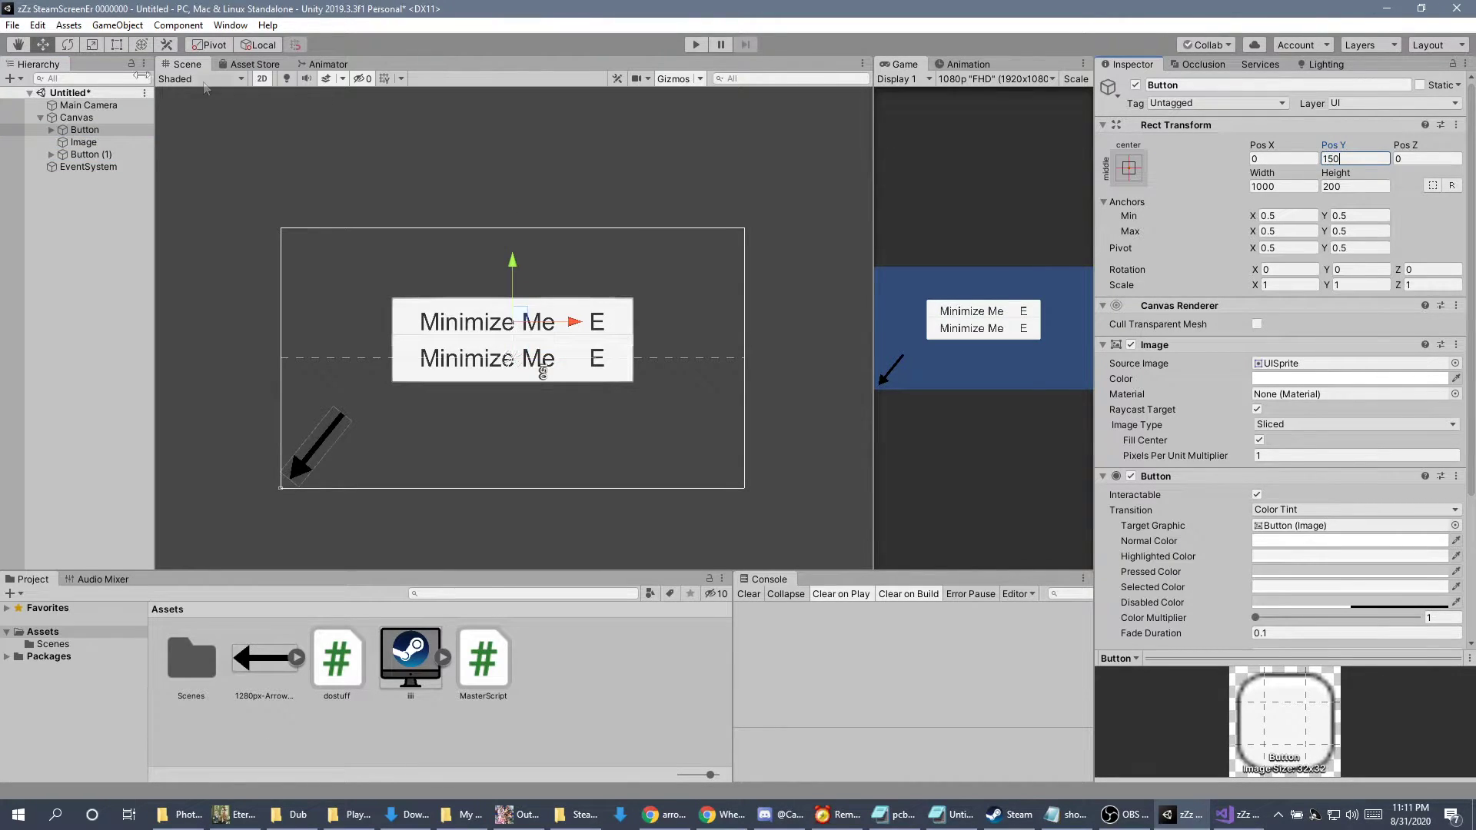
{"action": "left_click", "coordinate": [90, 155]}
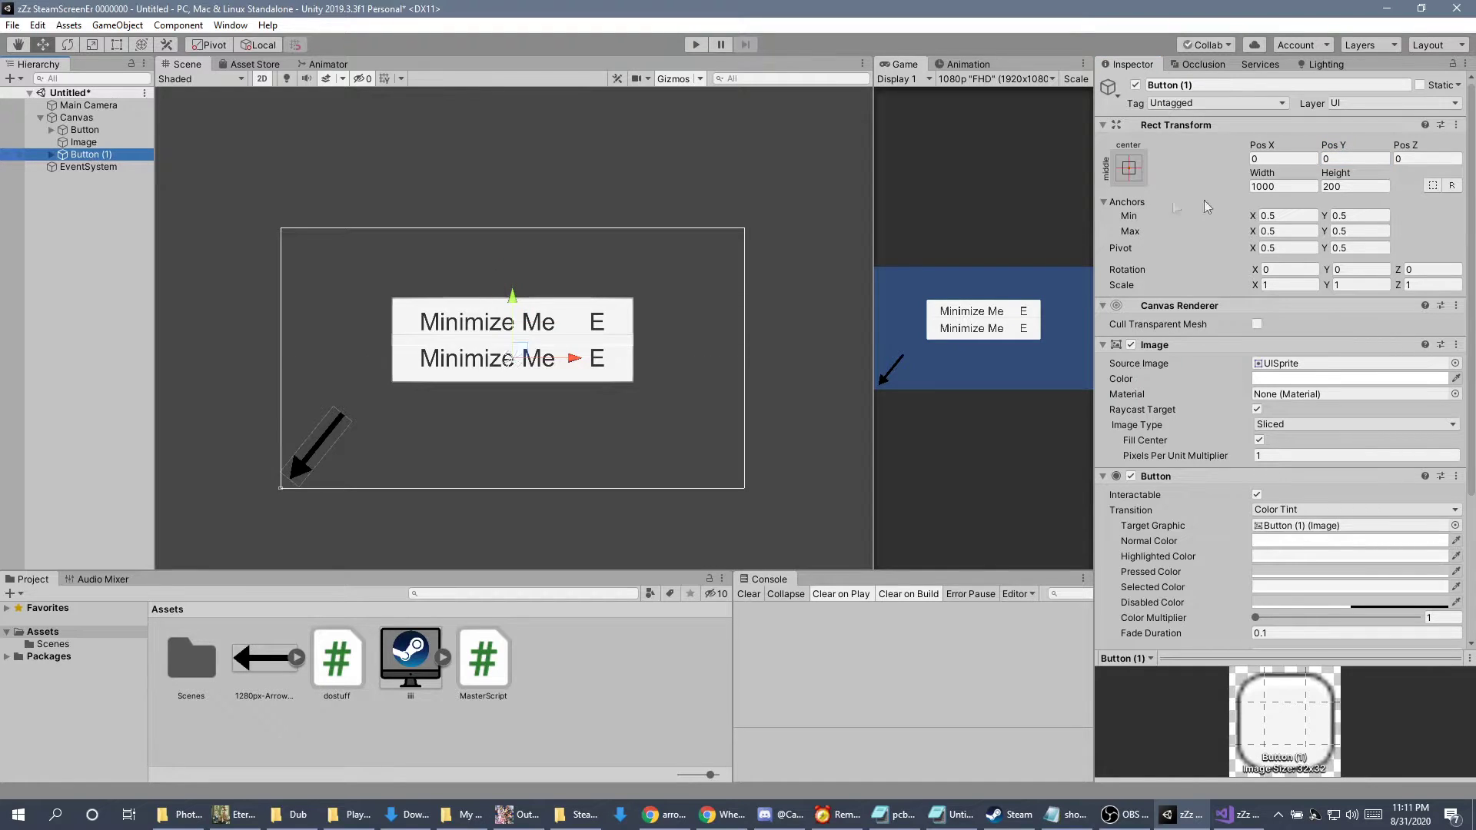
{"action": "left_click", "coordinate": [1357, 159]}
{"action": "type", "text": "-150"}
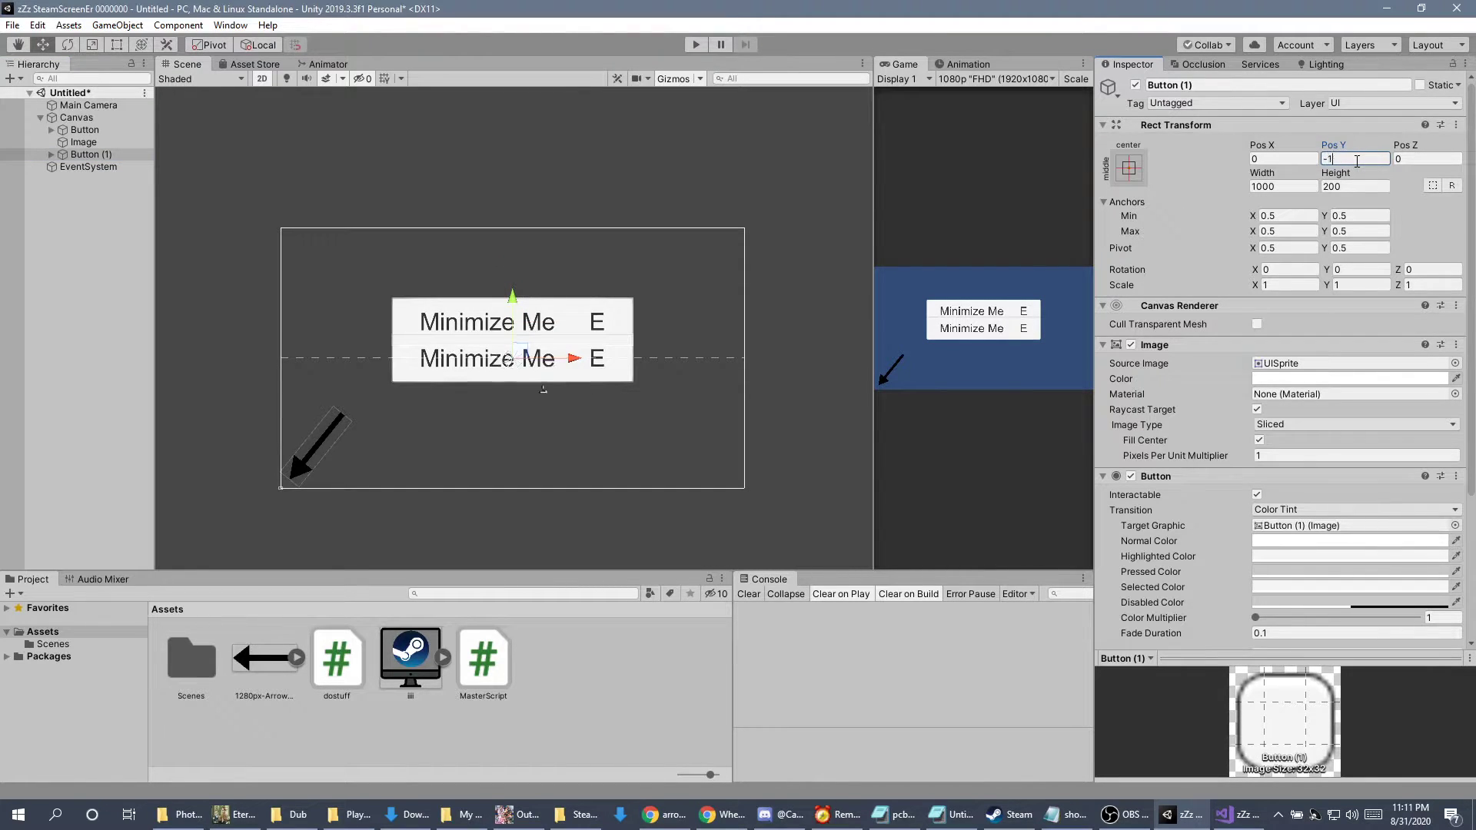
Relabel the copy's text to 'Quit Exit Escape'.
{"action": "left_click", "coordinate": [50, 154]}
{"action": "left_click", "coordinate": [90, 167]}
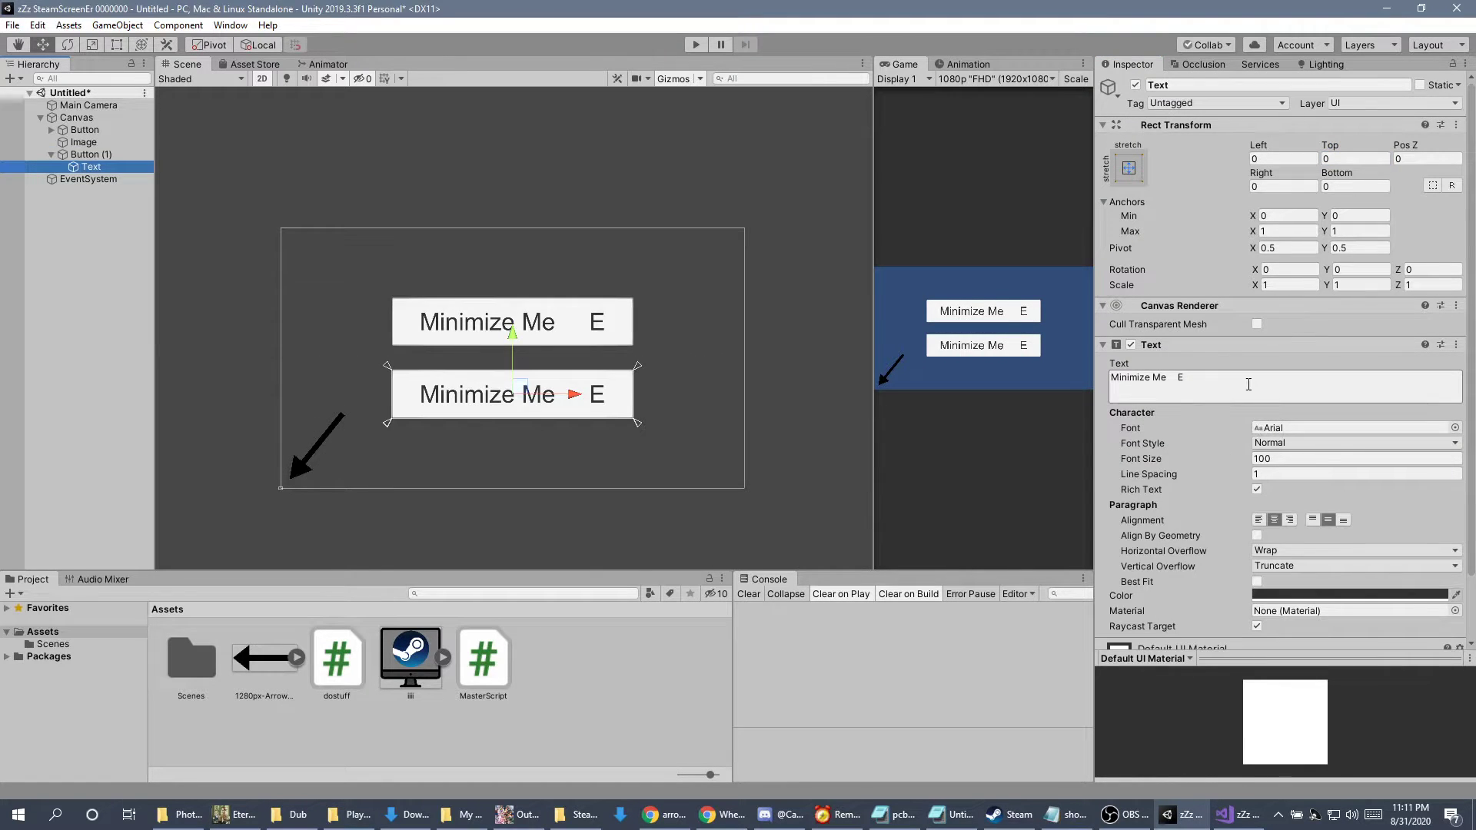
{"action": "left_click", "coordinate": [1248, 382]}
{"action": "type", "text": "Quit E"}
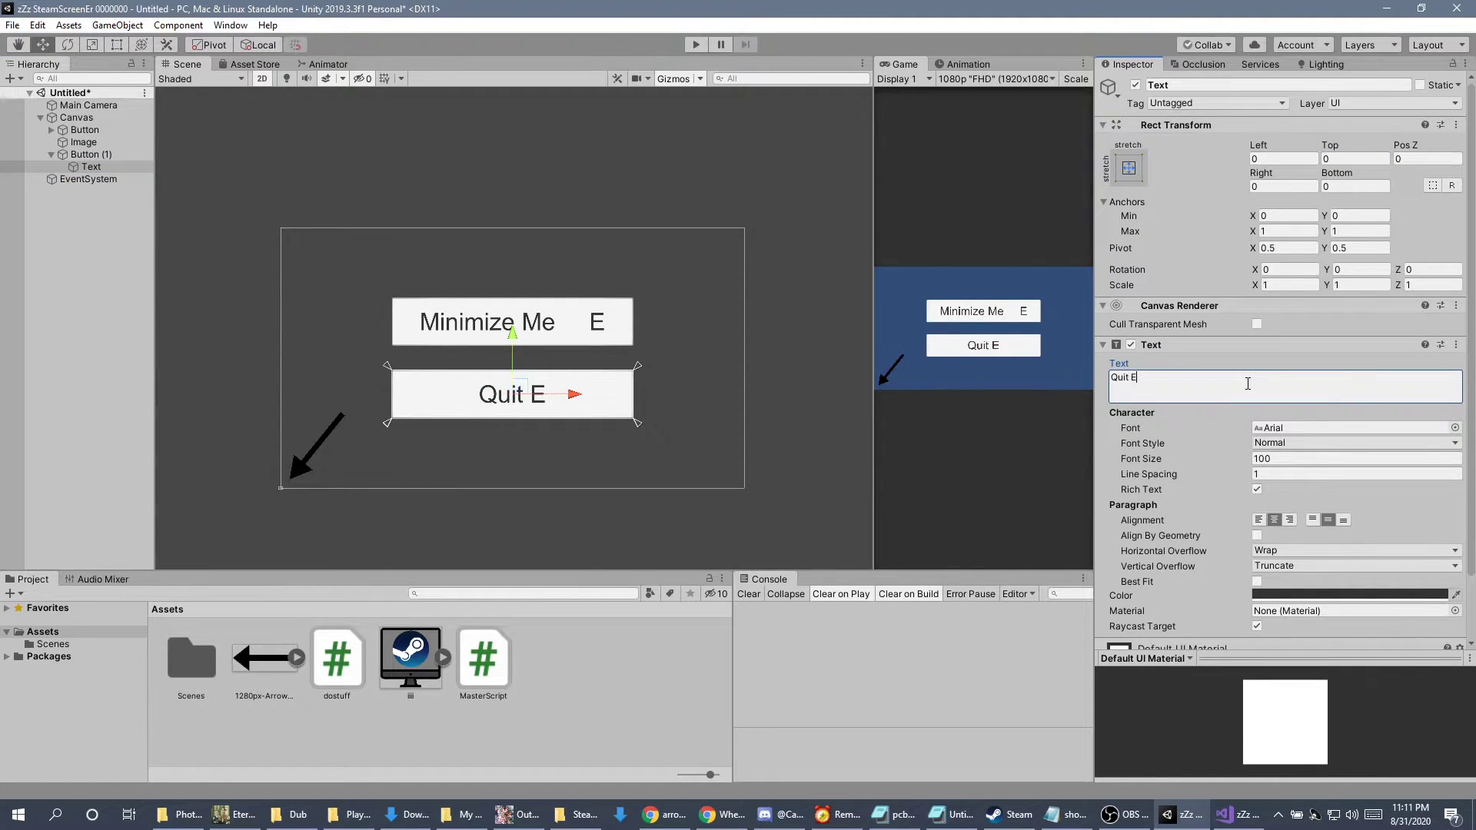
{"action": "key", "text": "BackSpace"}
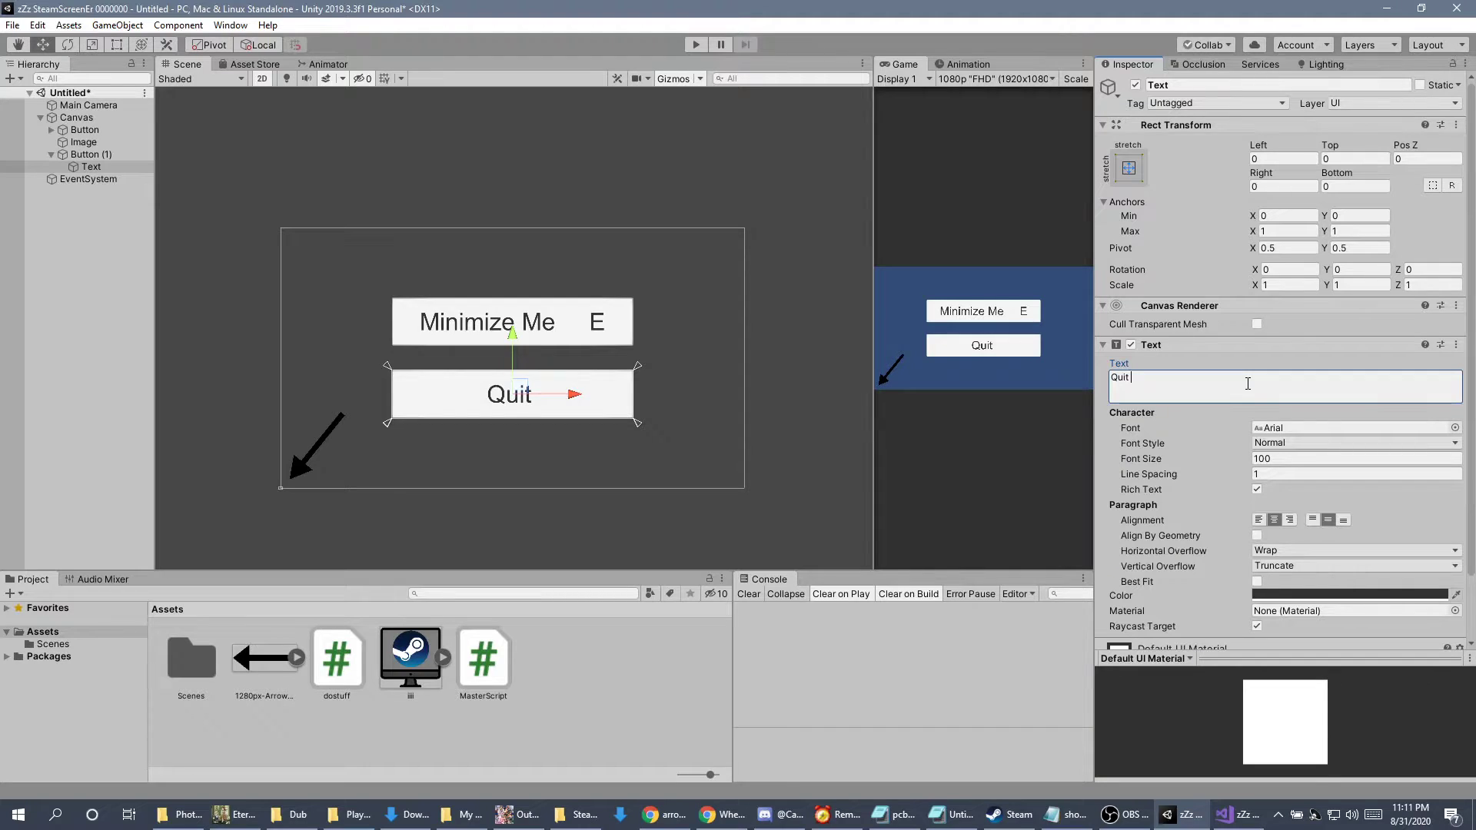
{"action": "type", "text": "Exit"}
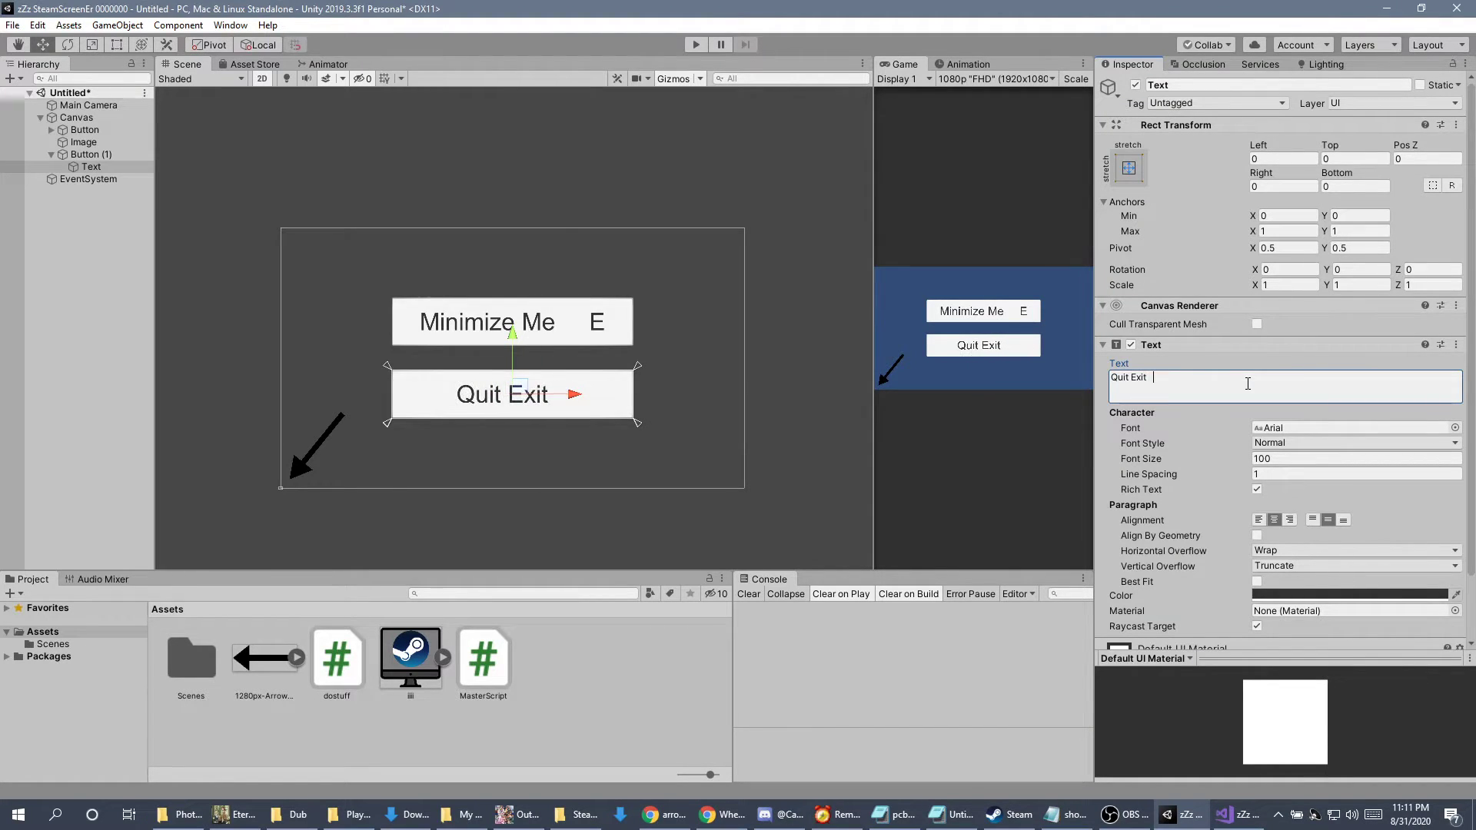
{"action": "type", "text": "   Escape"}
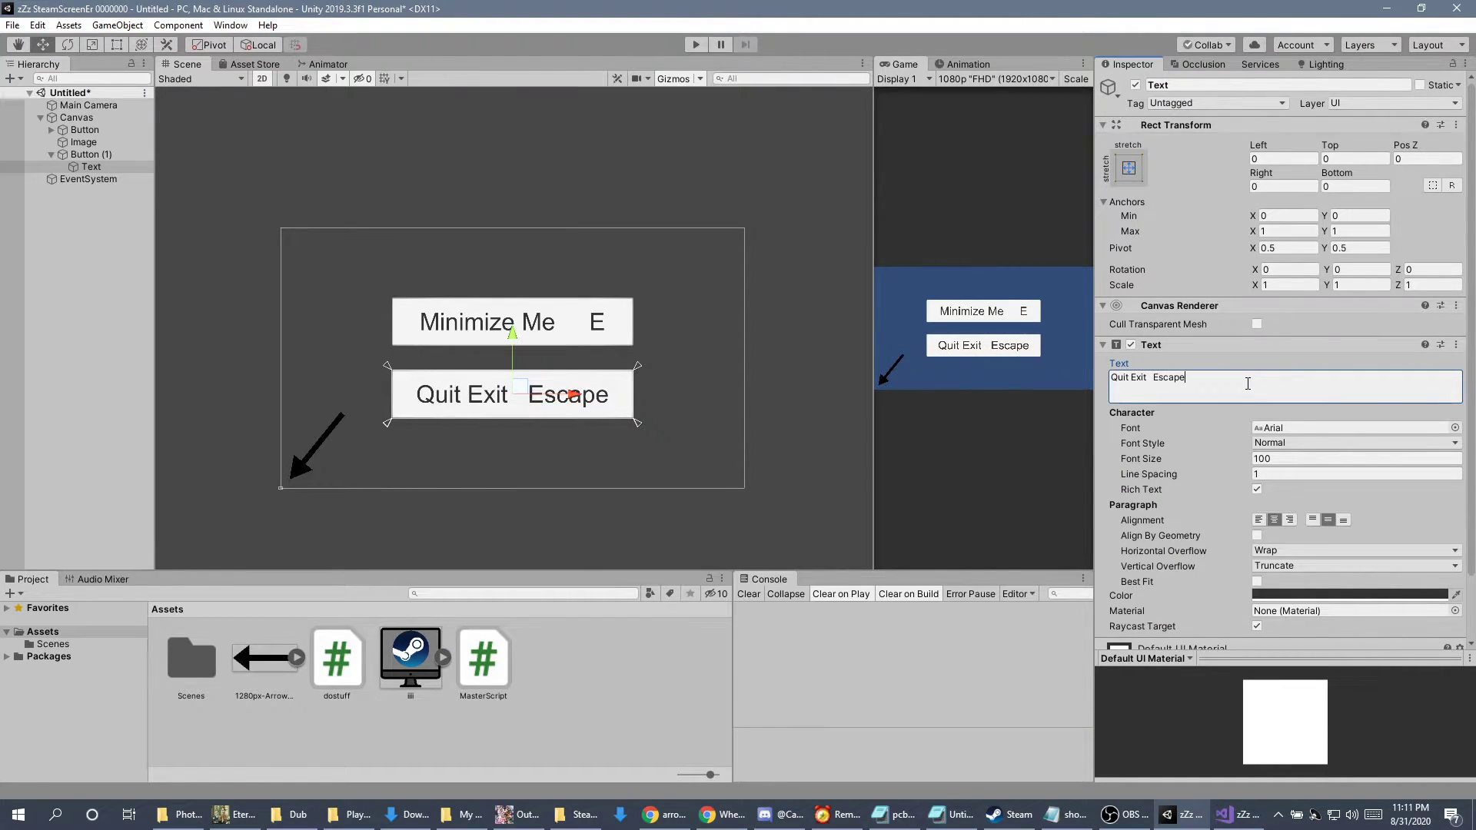
Set Button (1)'s On Click function to MasterScript.Quitter ().
{"action": "left_click", "coordinate": [77, 142]}
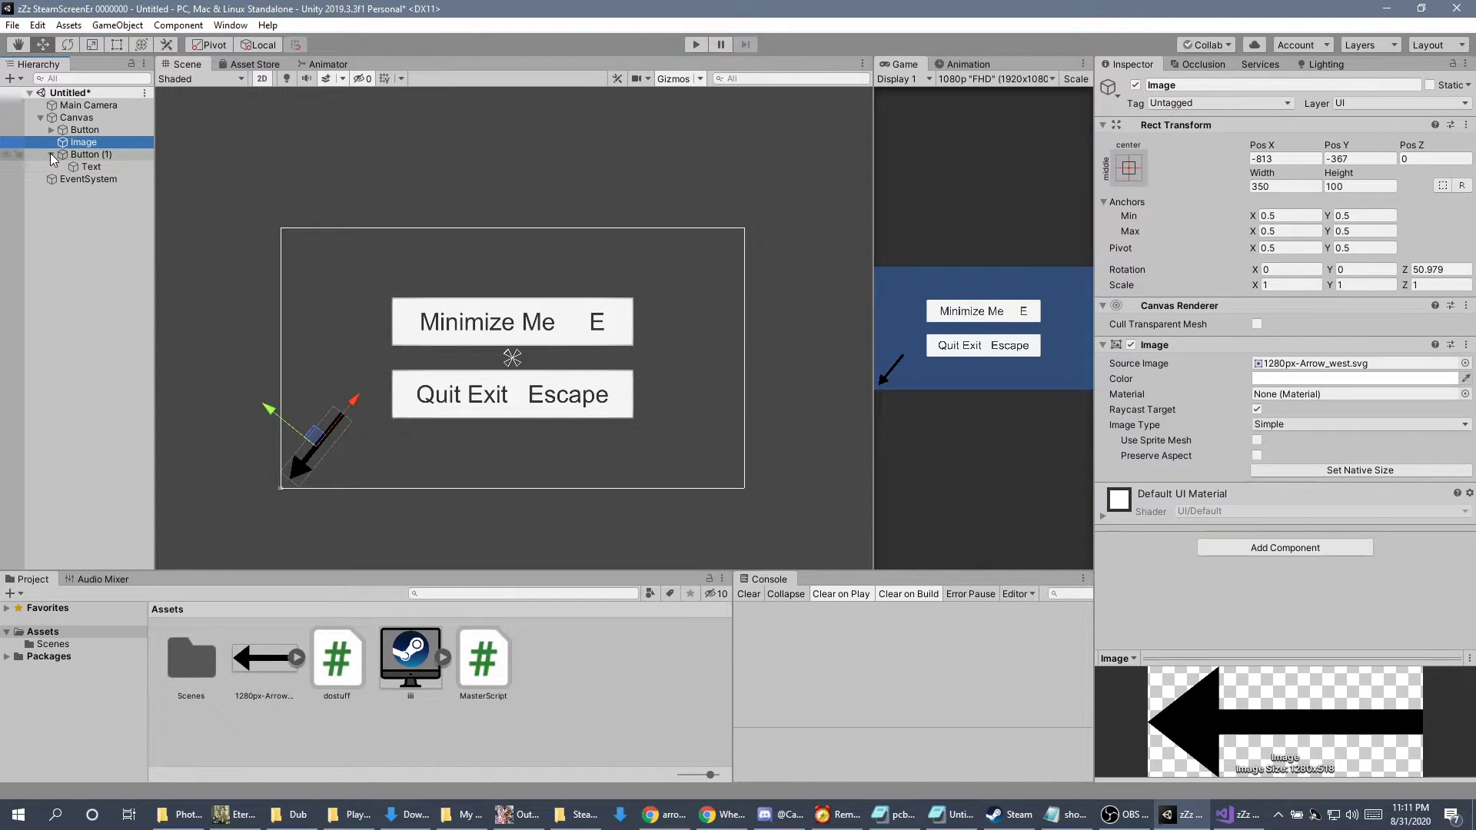
{"action": "left_click", "coordinate": [51, 154]}
{"action": "left_click", "coordinate": [86, 154]}
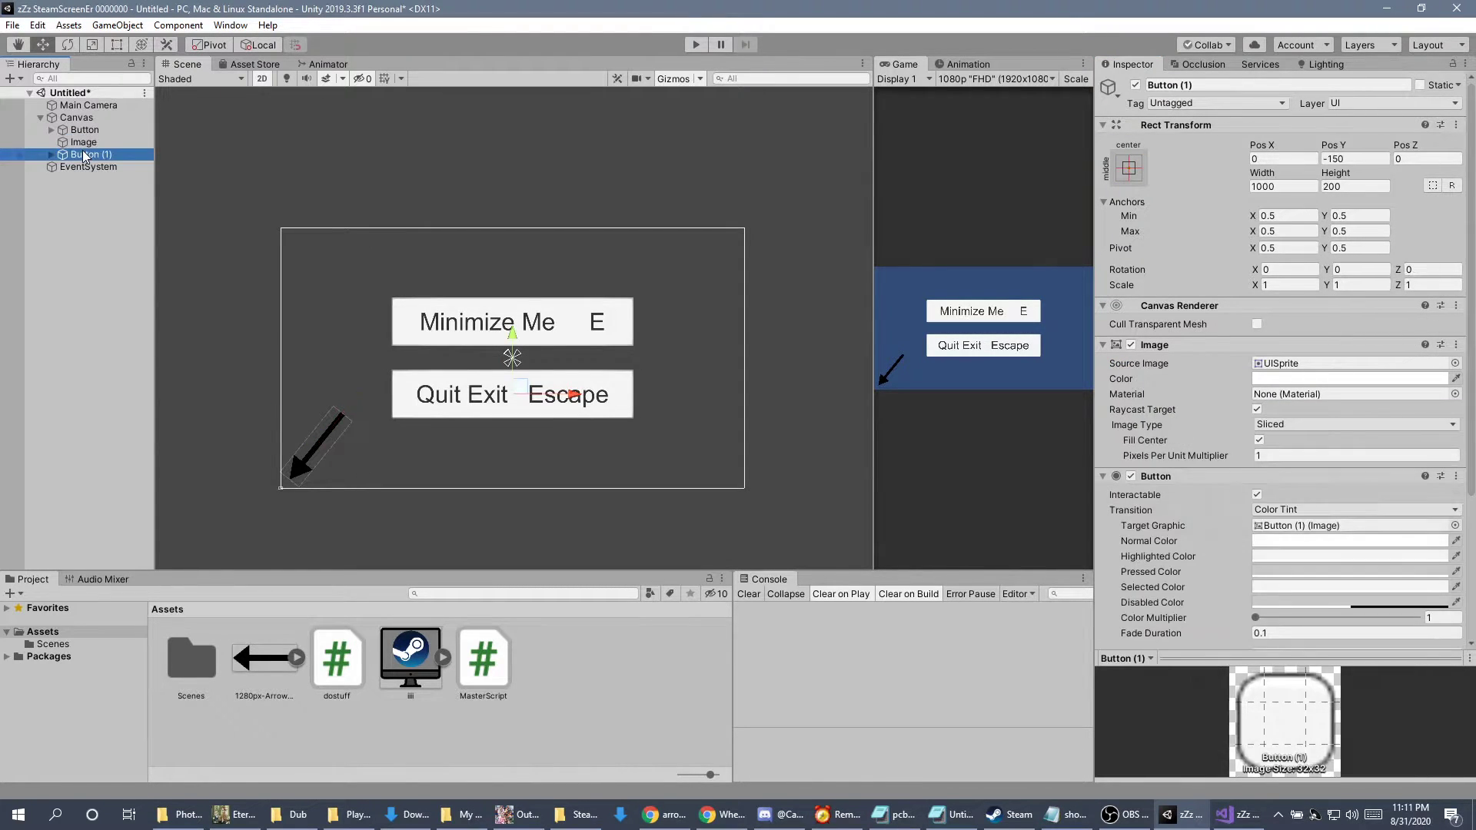
{"action": "scroll", "coordinate": [1232, 580], "scroll_direction": "down", "scroll_amount": 5}
{"action": "left_click", "coordinate": [1338, 515]}
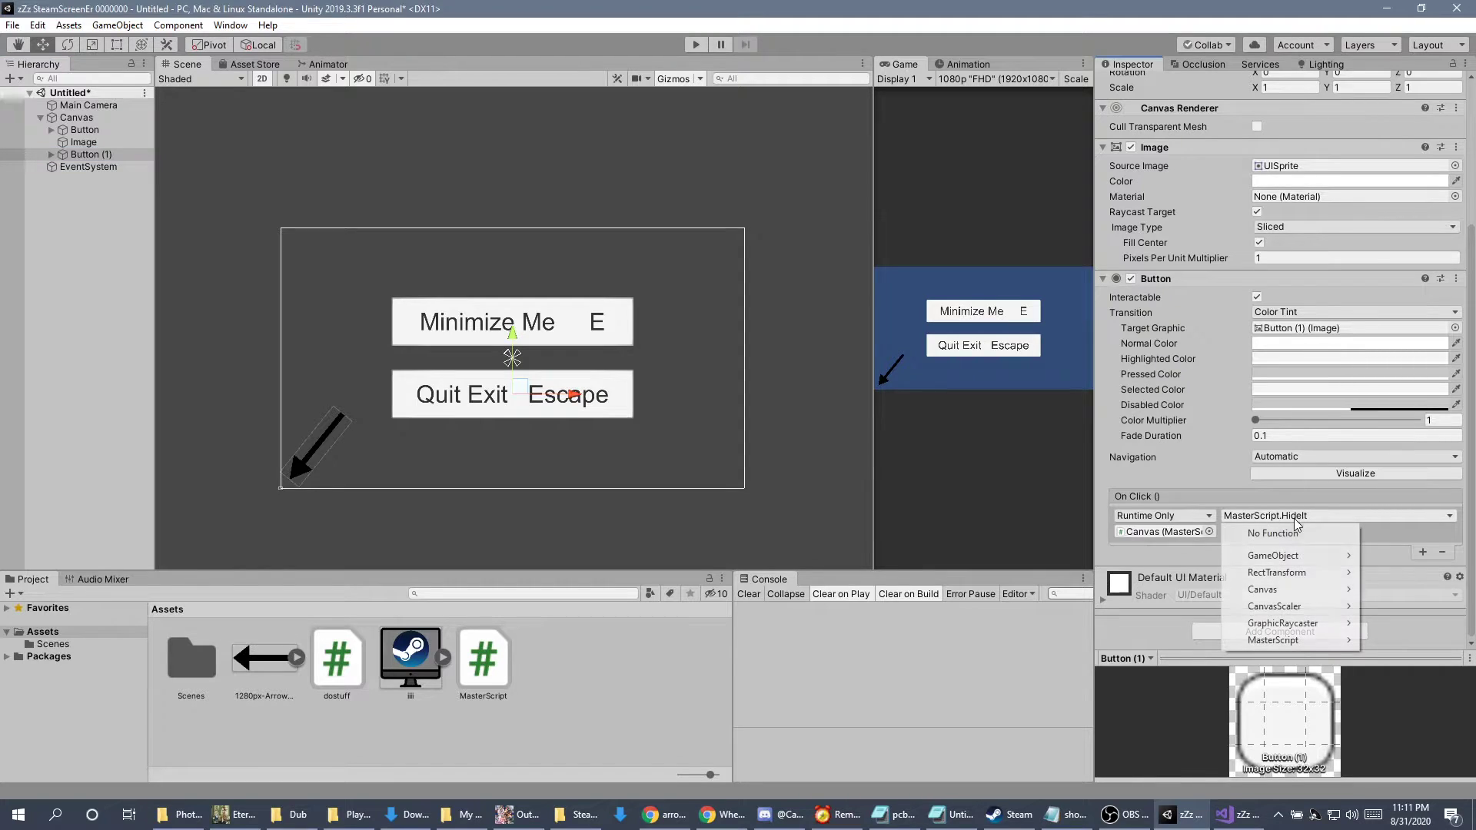
{"action": "mouse_move", "coordinate": [1310, 642]}
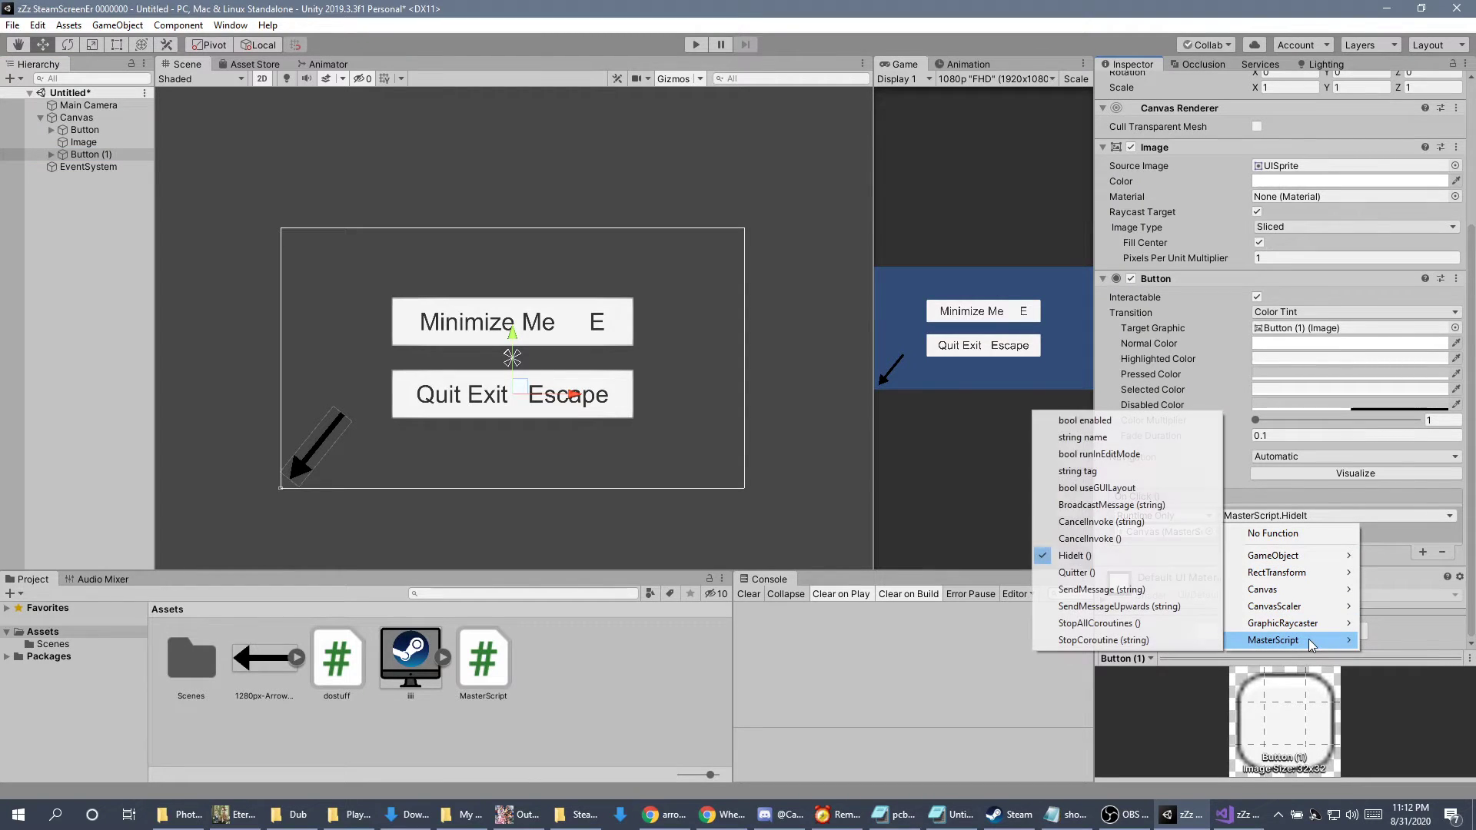
{"action": "left_click", "coordinate": [1071, 573]}
{"action": "left_click", "coordinate": [76, 118]}
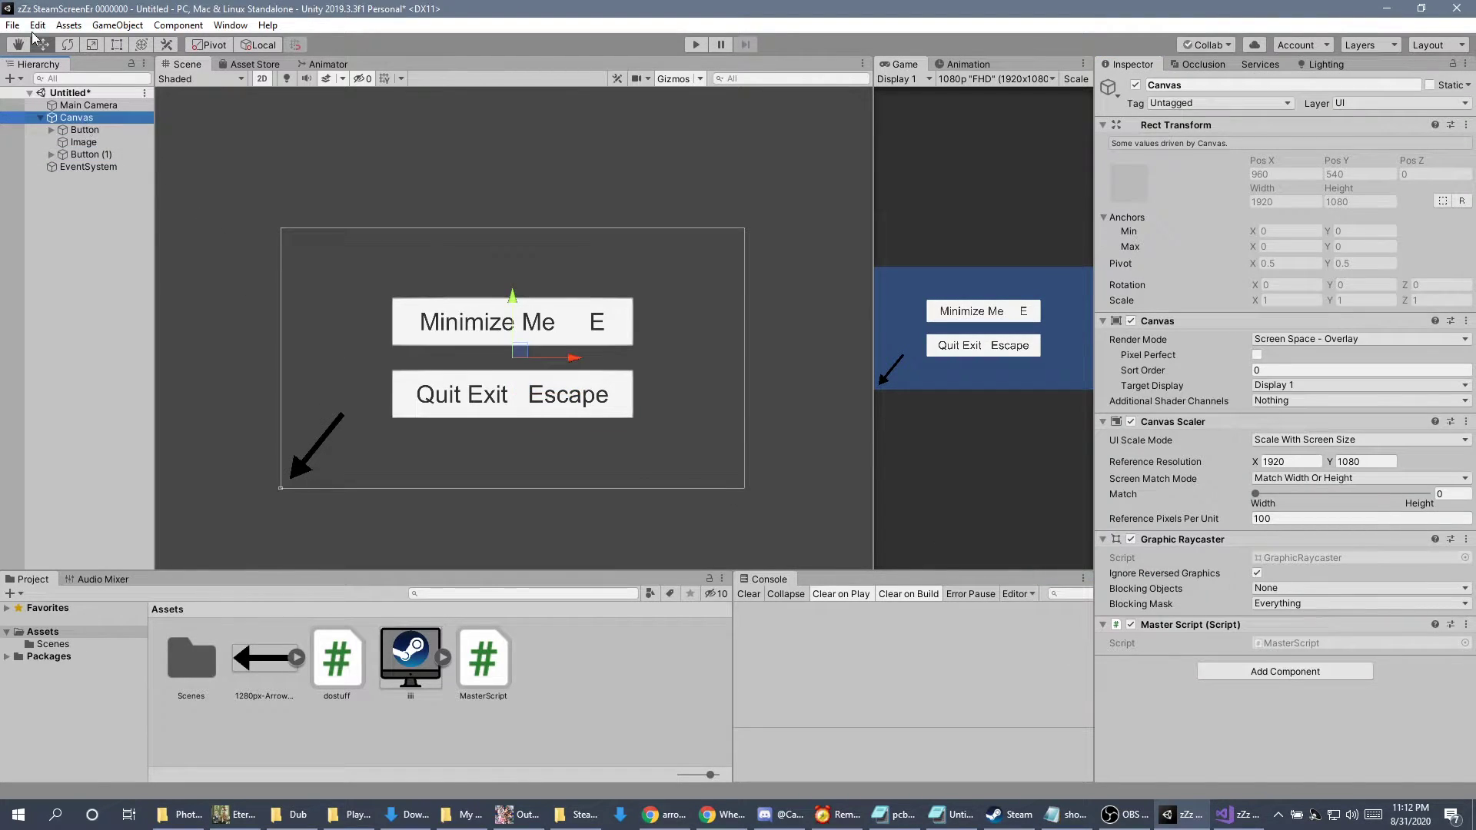
{"action": "left_click", "coordinate": [13, 25]}
Open Build Settings and check the Player Settings product name, leaving it unchanged.
{"action": "left_click", "coordinate": [74, 178]}
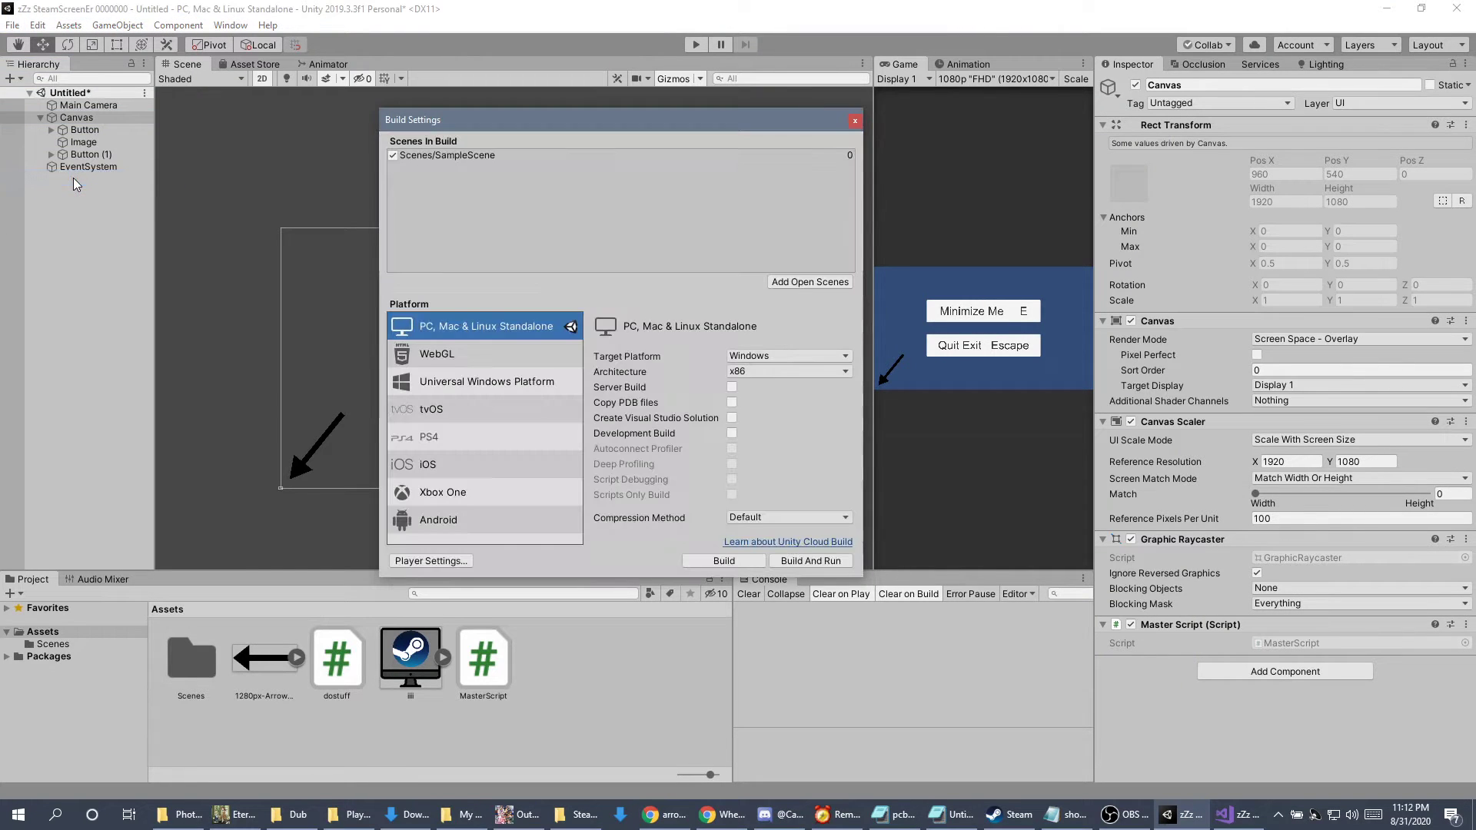
{"action": "left_click", "coordinate": [431, 561]}
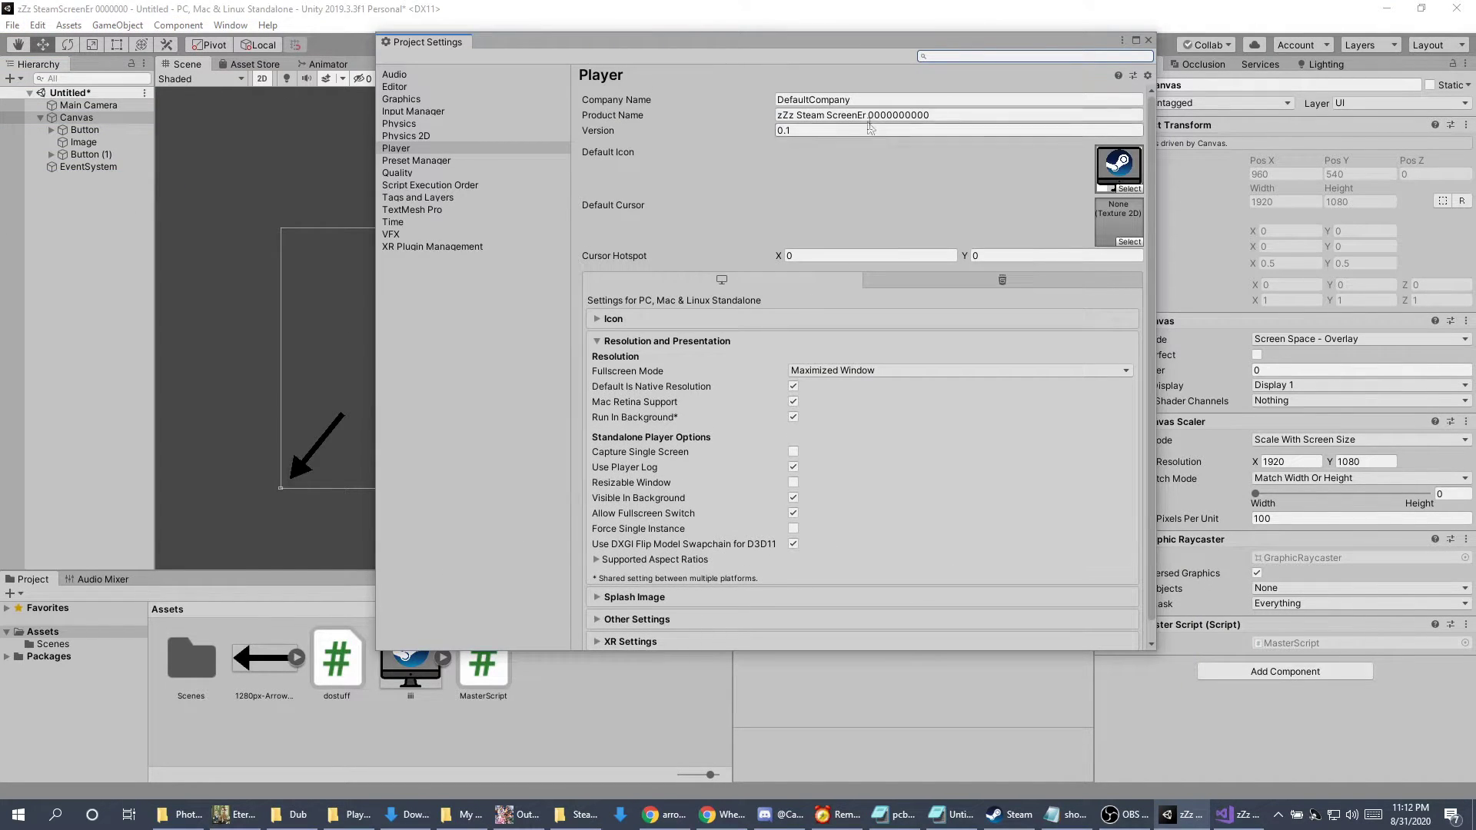
{"action": "left_click", "coordinate": [1036, 113]}
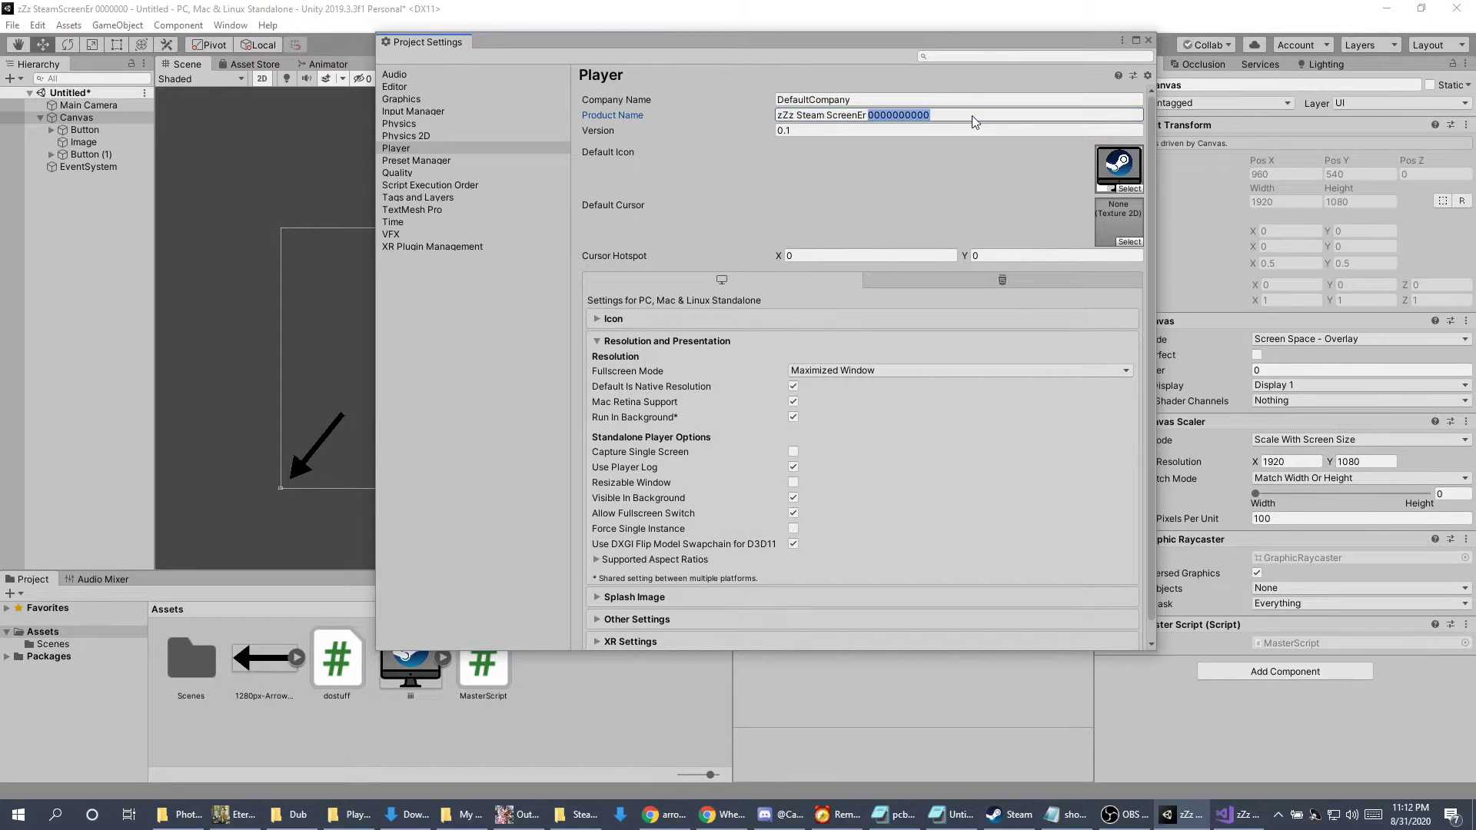
{"action": "left_click", "coordinate": [999, 116]}
{"action": "left_click", "coordinate": [1020, 119]}
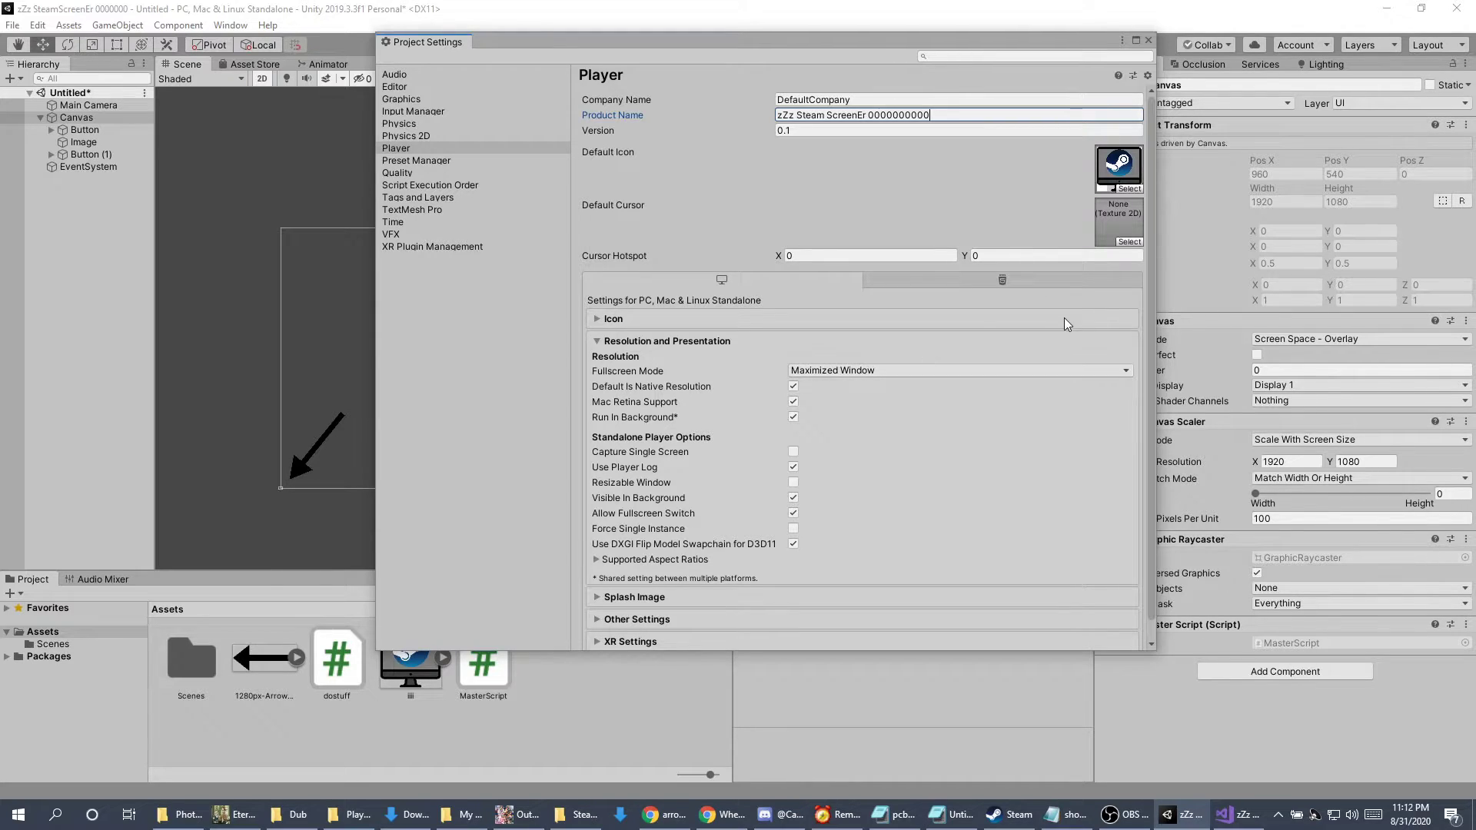
{"action": "left_click", "coordinate": [1148, 41]}
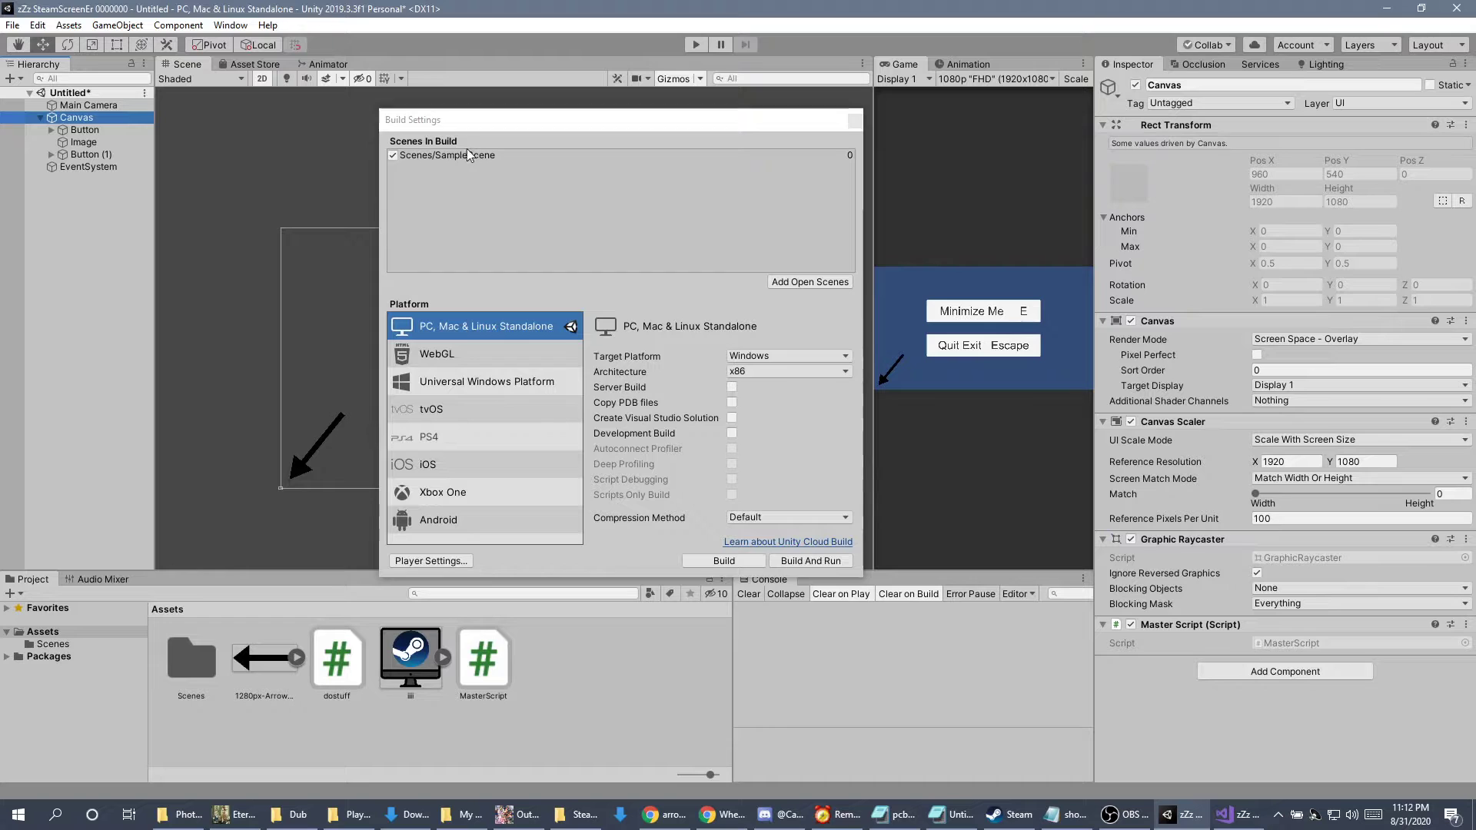
Reposition the Build Settings window, then dismiss File Explorer's location-not-available error.
{"action": "left_click", "coordinate": [406, 157]}
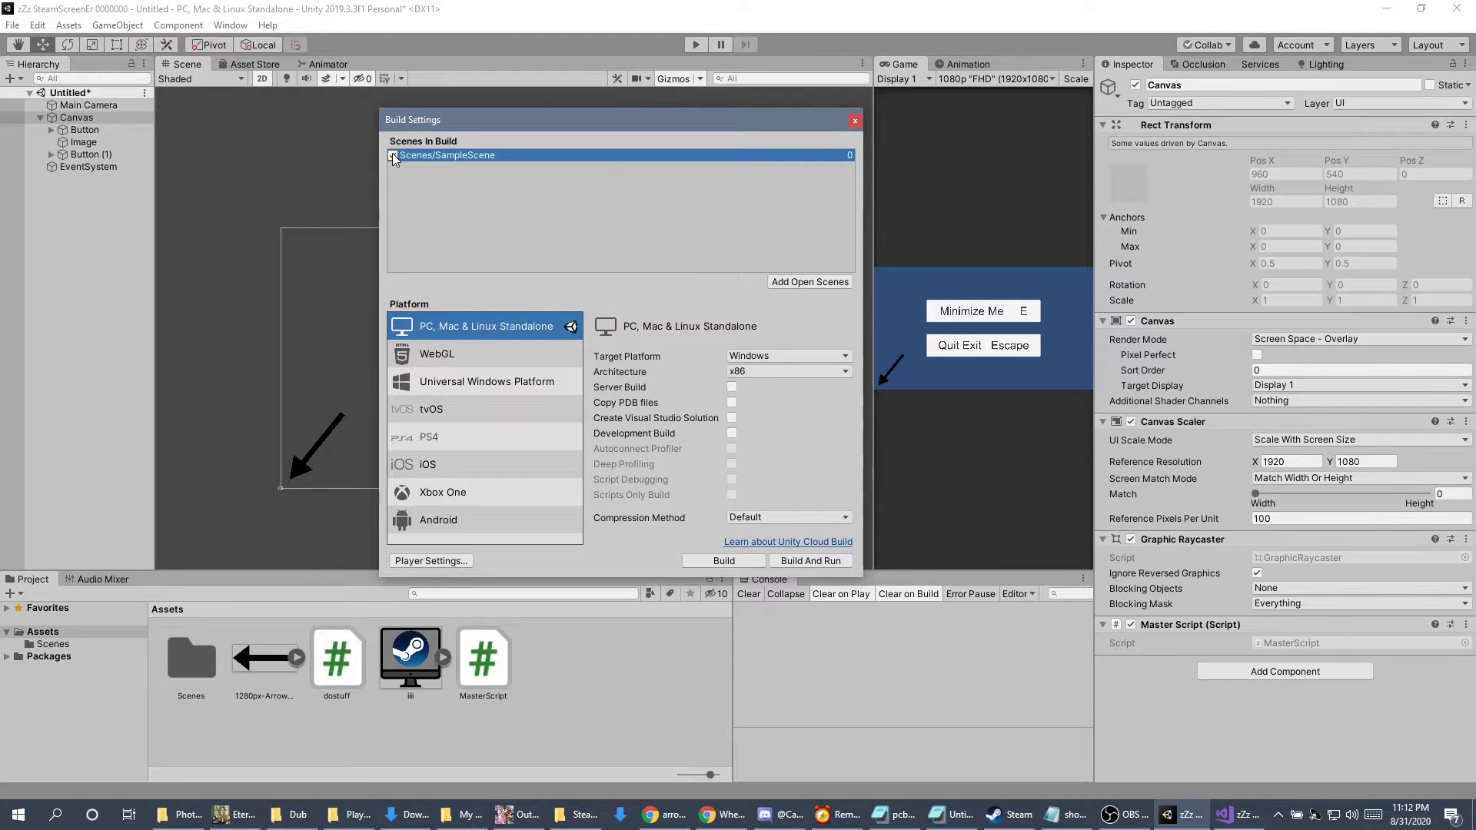
{"action": "left_click_drag", "start_coordinate": [528, 136], "coordinate": [547, 98]}
{"action": "left_click", "coordinate": [576, 814]}
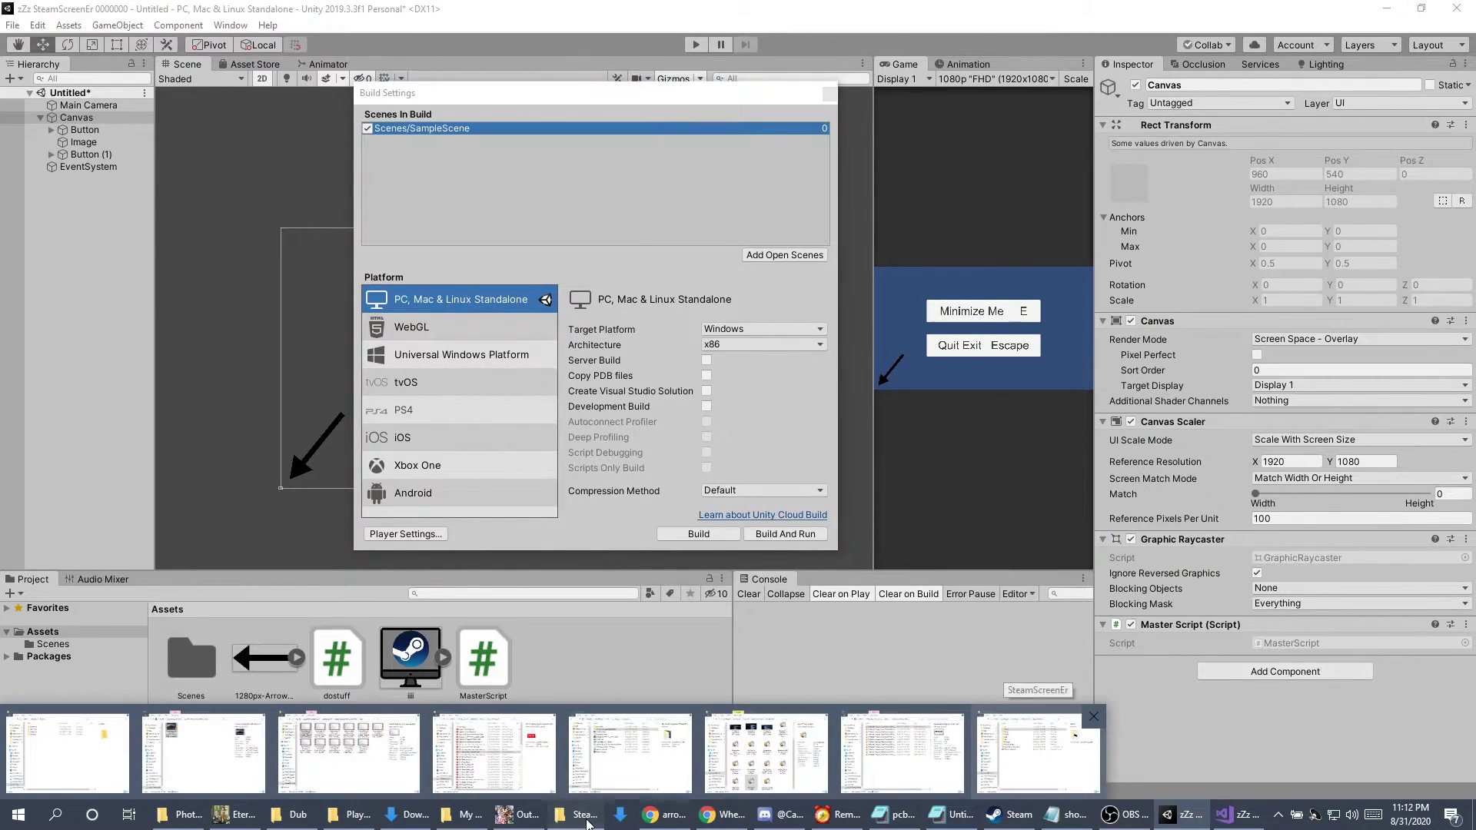
{"action": "double_click", "coordinate": [554, 379]}
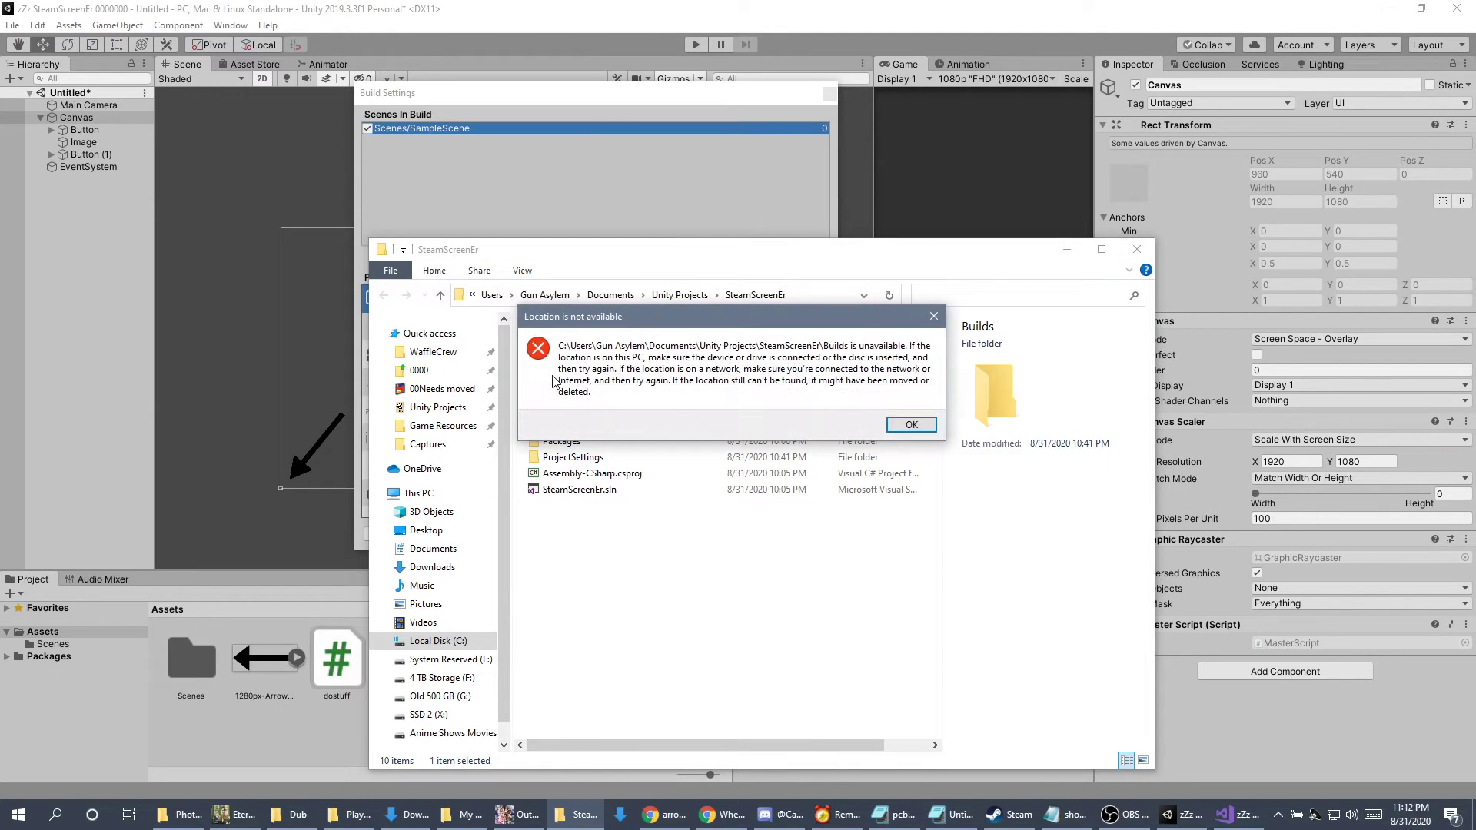
{"action": "left_click", "coordinate": [915, 426]}
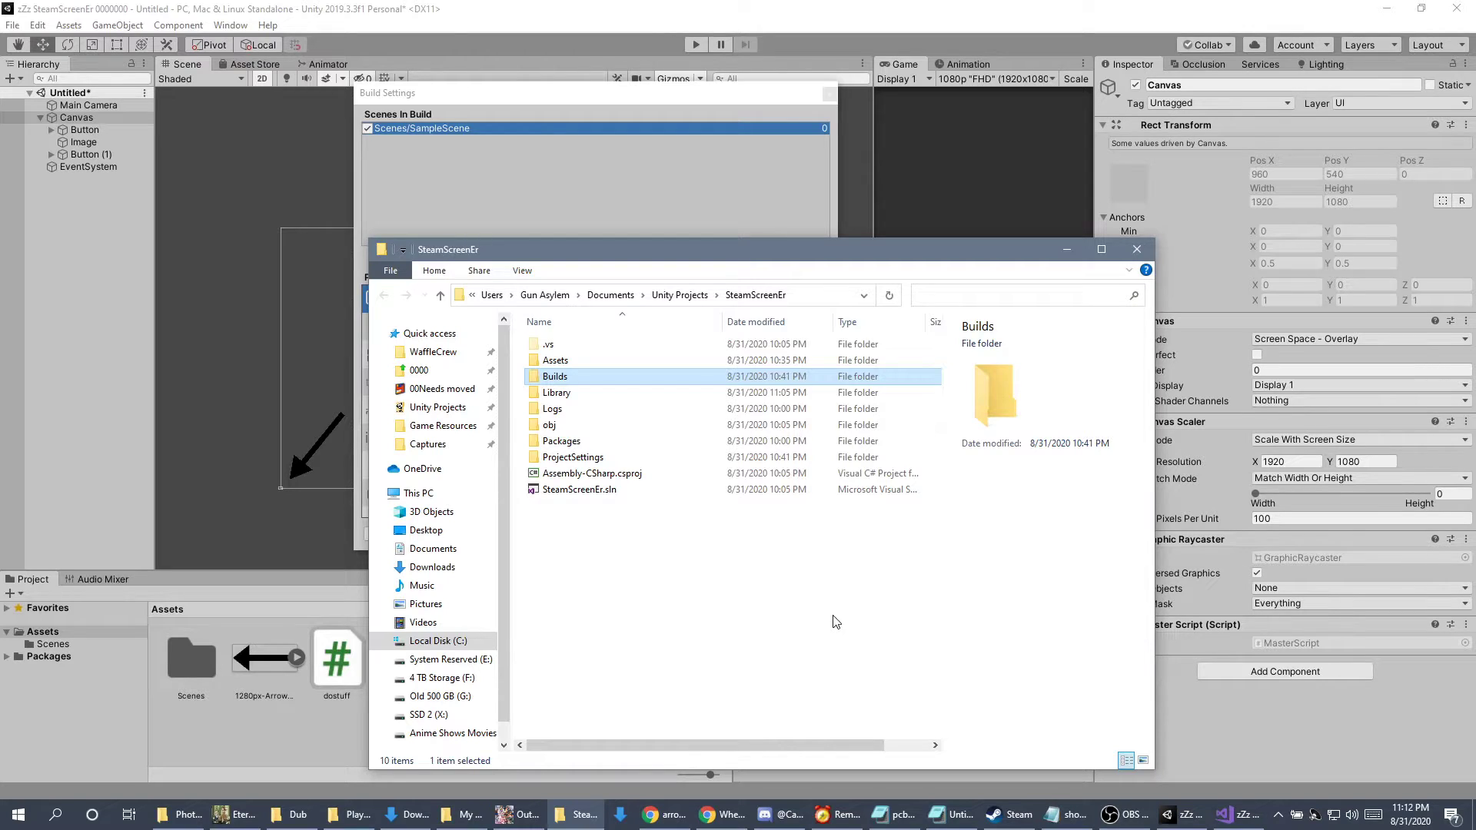
Navigate from Unity Projects to the zZz SteamScreenEr 0000000 project's Builds folder, checking the build subfolder.
{"action": "left_click", "coordinate": [679, 296]}
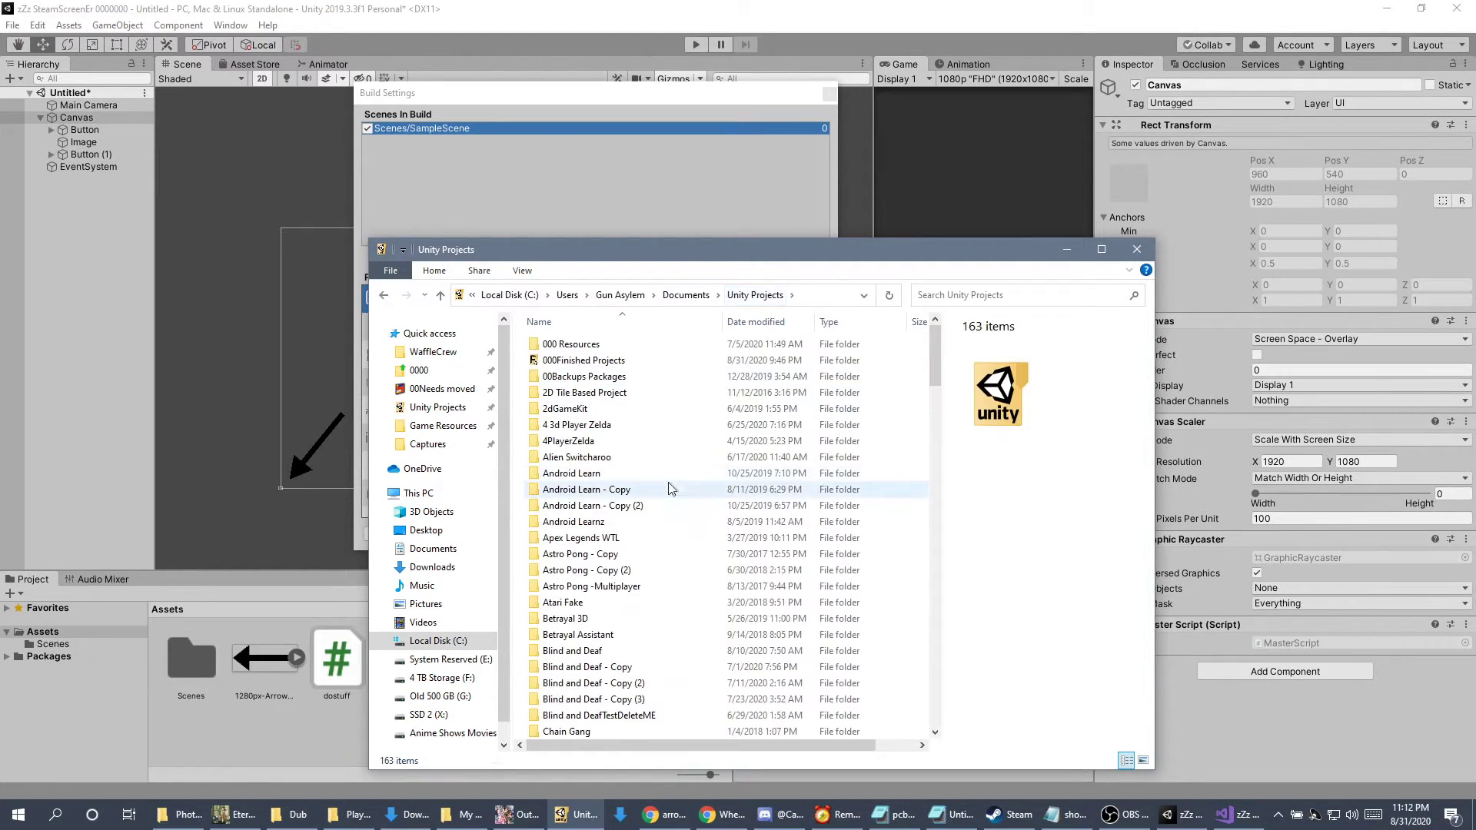
{"action": "scroll", "coordinate": [615, 461], "scroll_direction": "down", "scroll_amount": 20}
{"action": "left_click", "coordinate": [584, 552]}
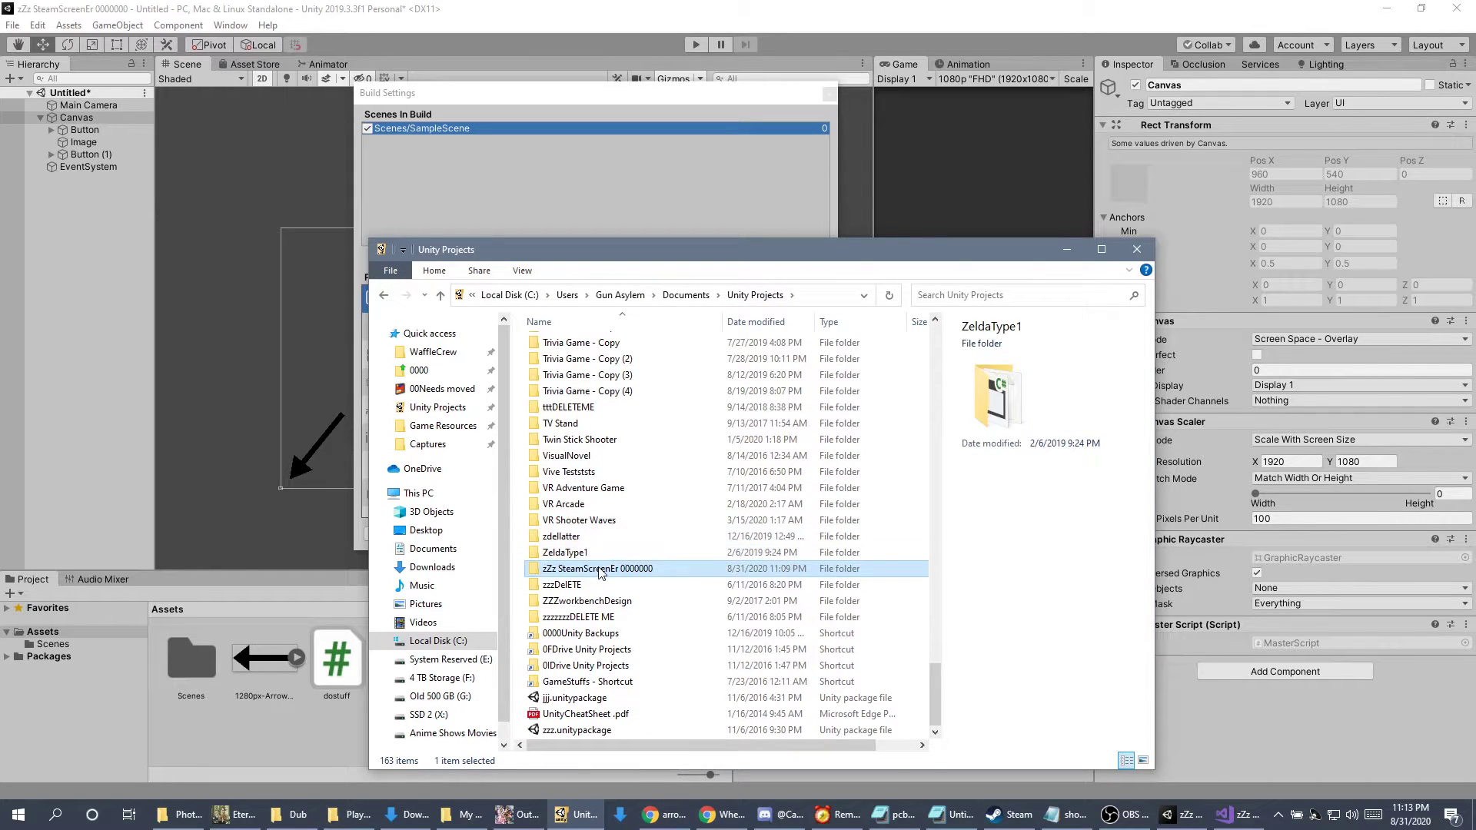
{"action": "double_click", "coordinate": [598, 568]}
{"action": "double_click", "coordinate": [558, 377]}
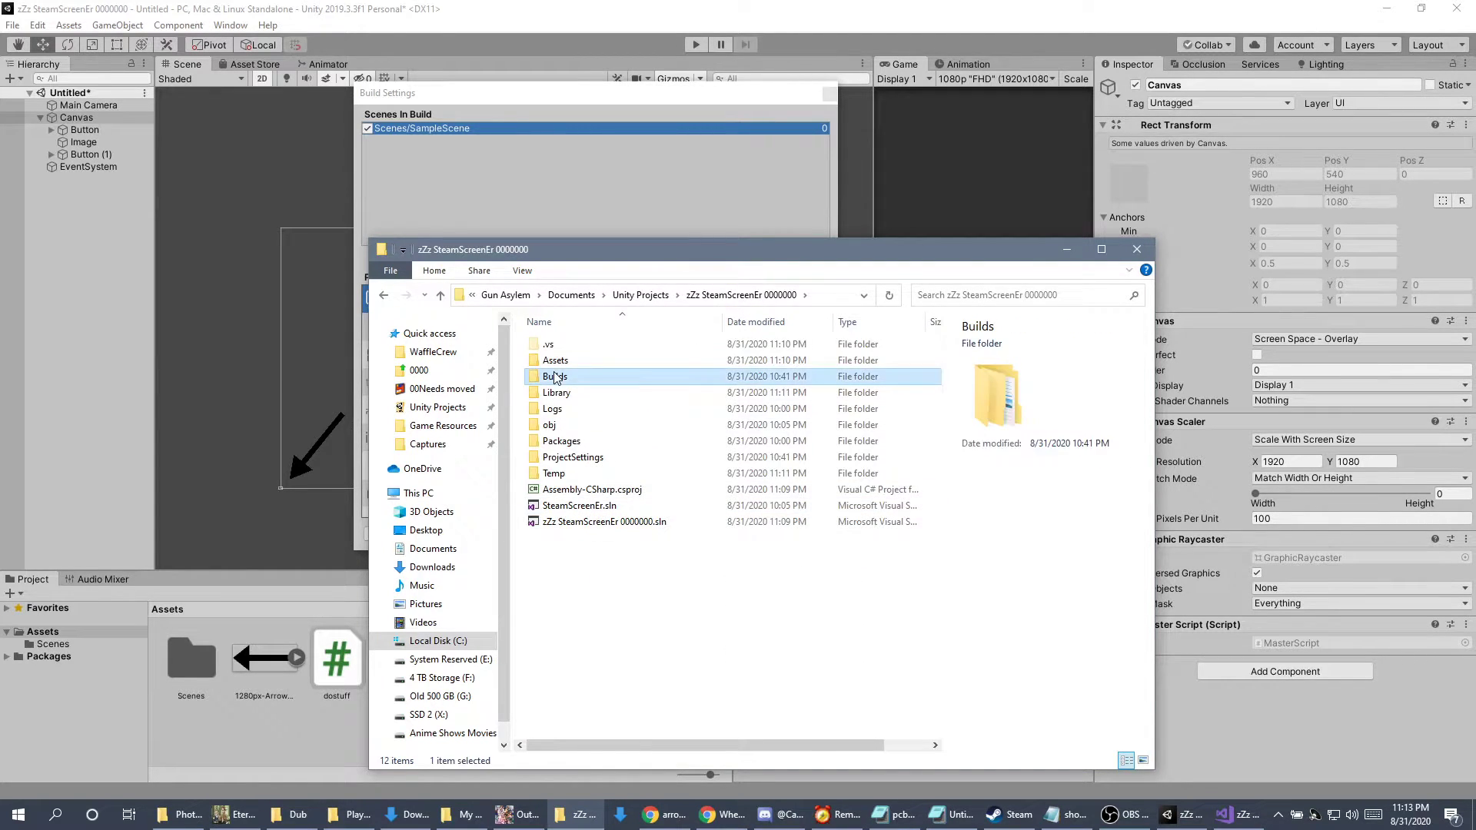
{"action": "double_click", "coordinate": [591, 345]}
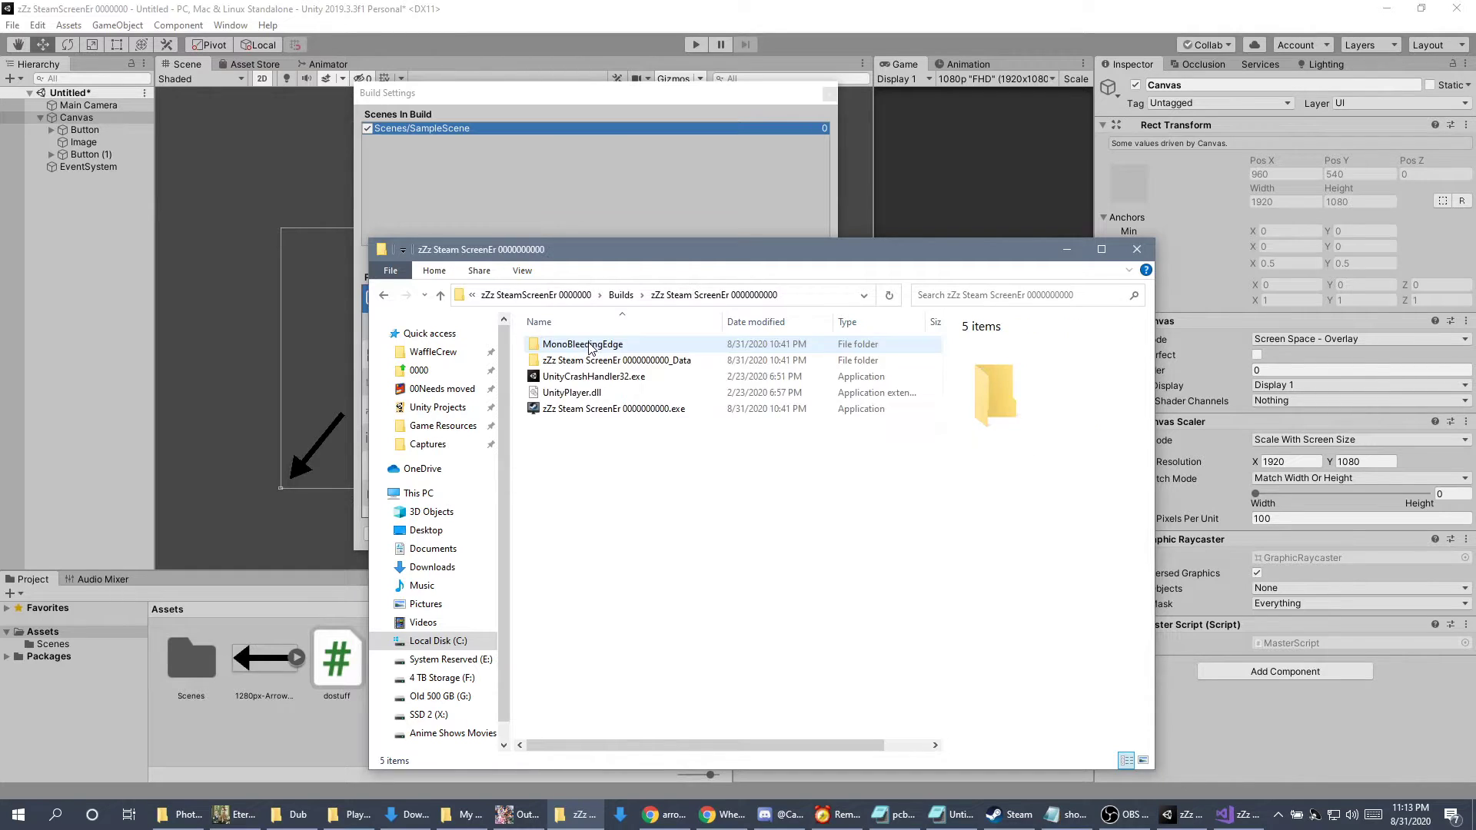
{"action": "left_click_drag", "start_coordinate": [604, 508], "coordinate": [561, 326]}
{"action": "left_click", "coordinate": [621, 295]}
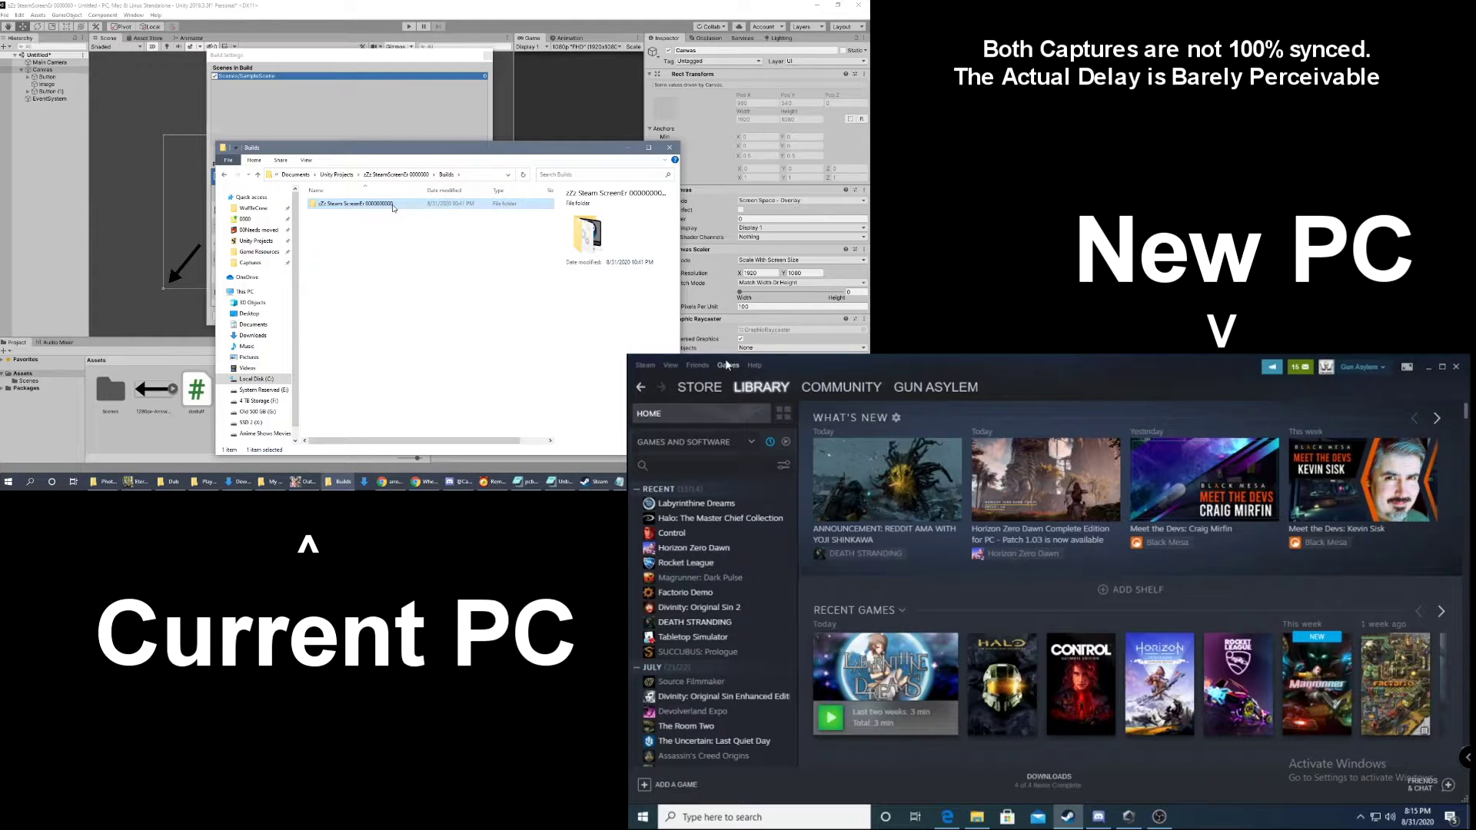
Show Steam's Library home page with its What's New items and recent games.
{"action": "mouse_move", "coordinate": [394, 208]}
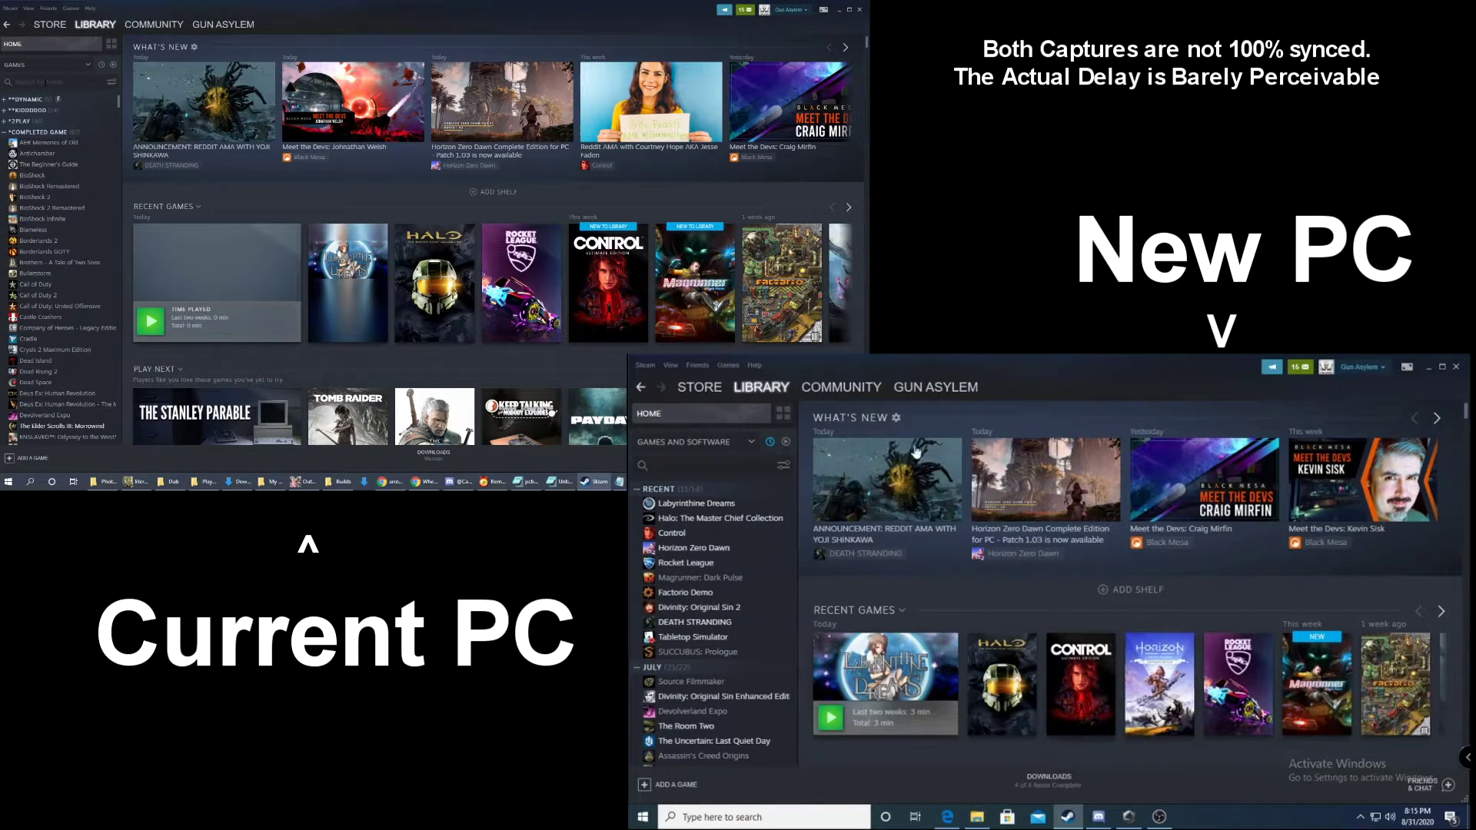
{"action": "left_click", "coordinate": [727, 365]}
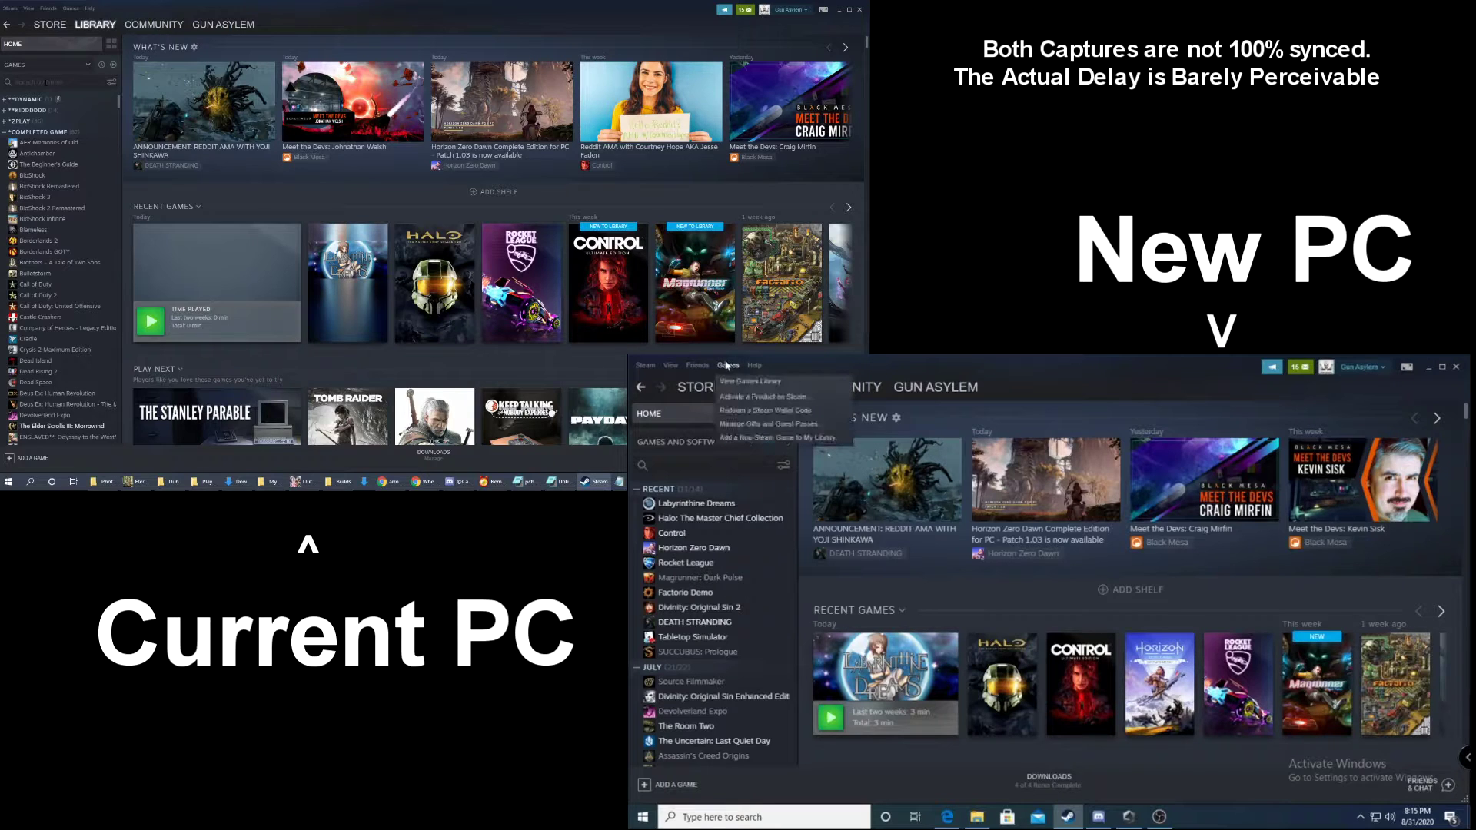
{"action": "left_click", "coordinate": [747, 437]}
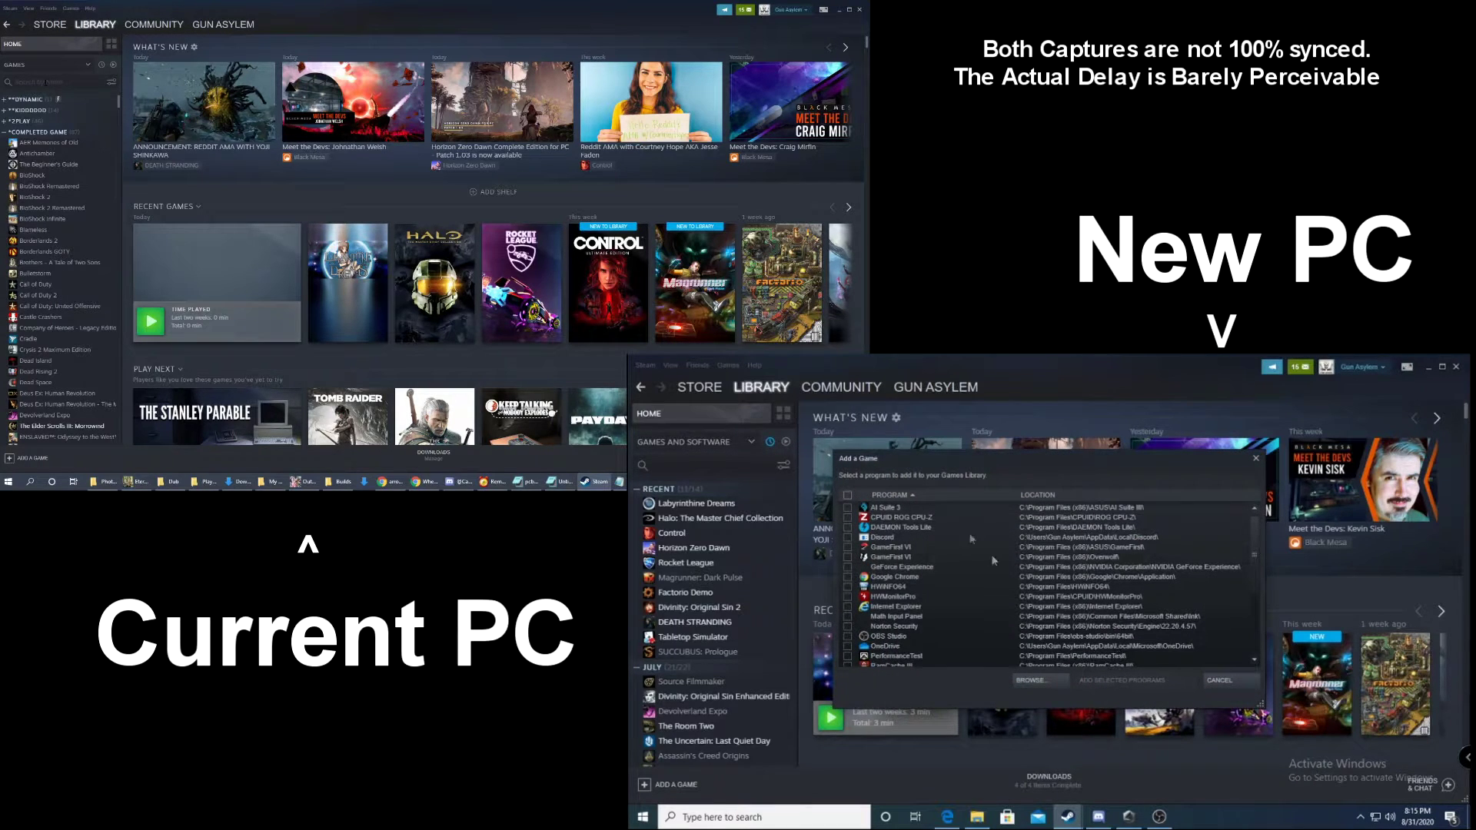
{"action": "left_click", "coordinate": [1027, 682]}
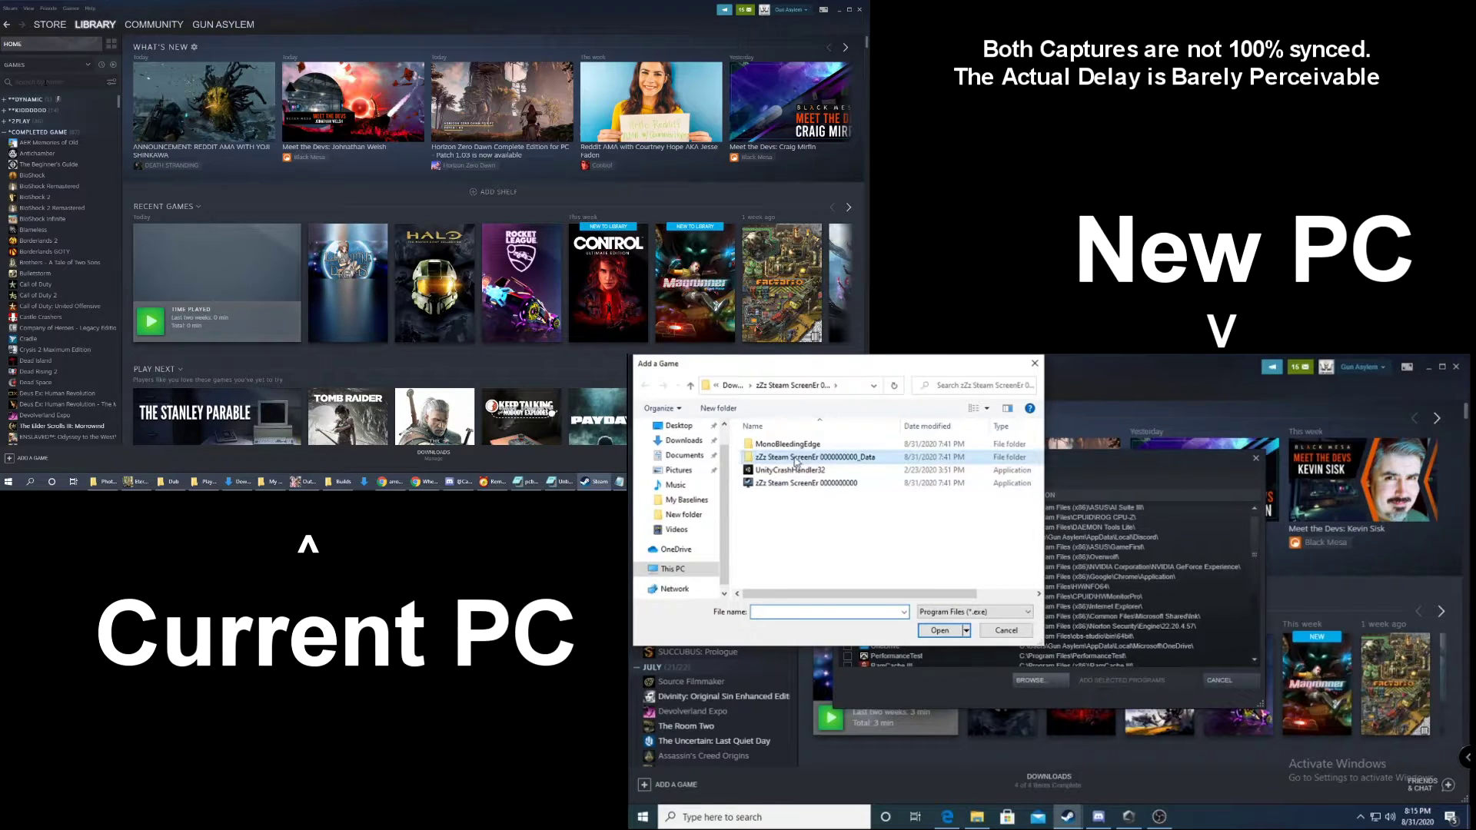
{"action": "left_click", "coordinate": [808, 483]}
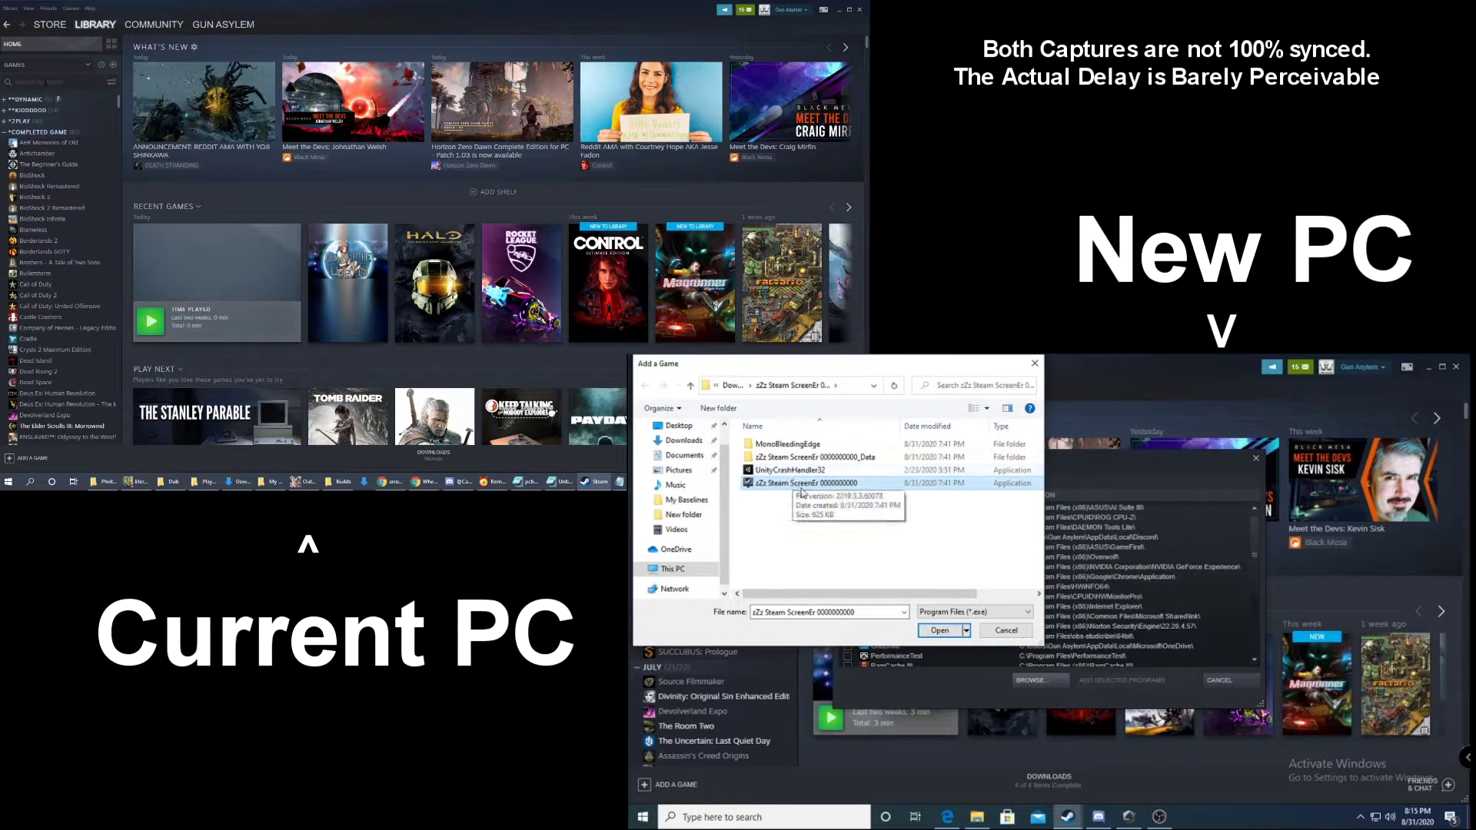
{"action": "left_click", "coordinate": [939, 631]}
{"action": "left_click", "coordinate": [1104, 683]}
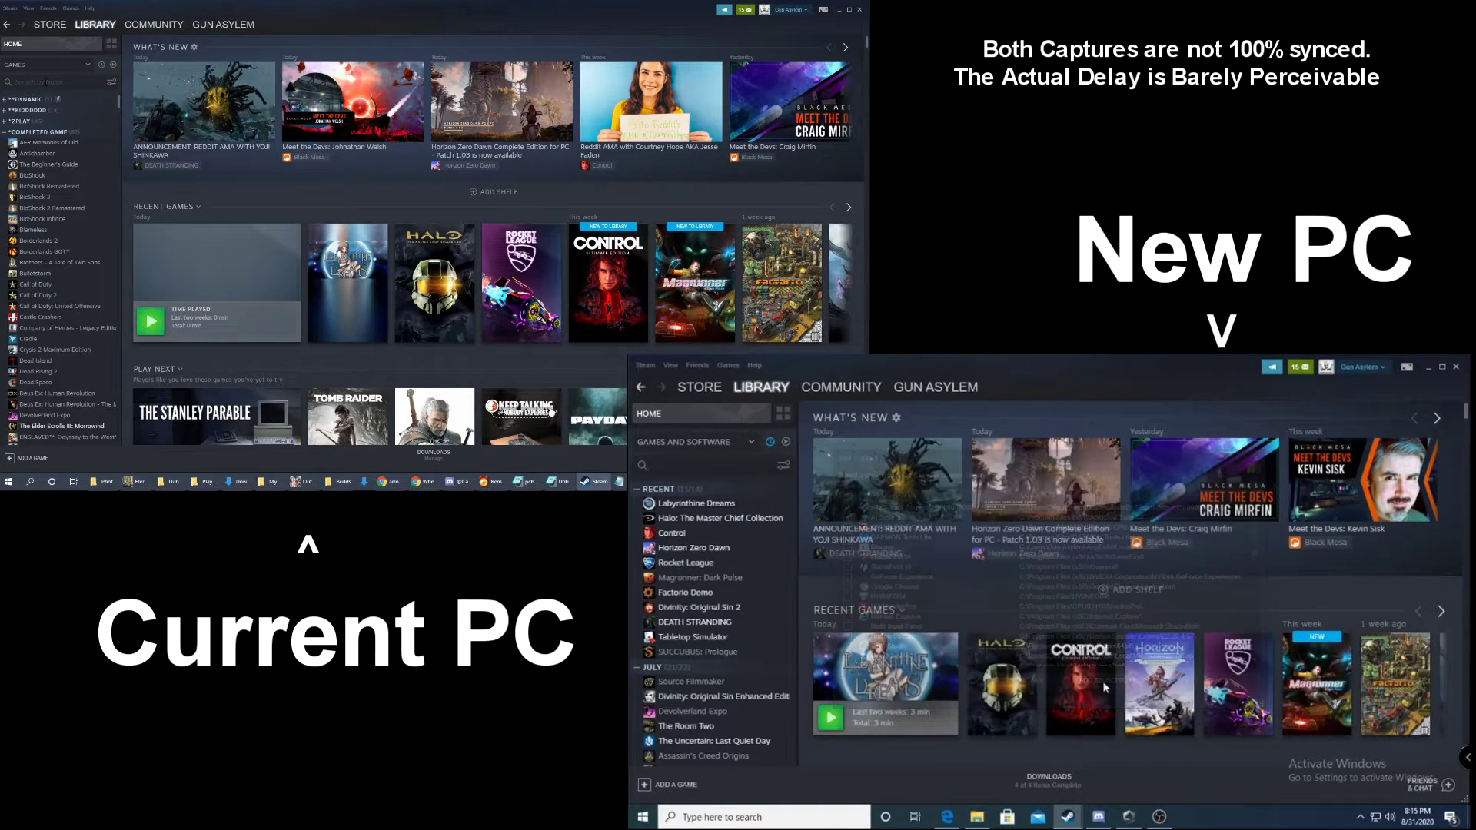
Search the new PC's library for 'zzz' and open a zZz Steam ScreenEr entry's page.
{"action": "left_click", "coordinate": [654, 465]}
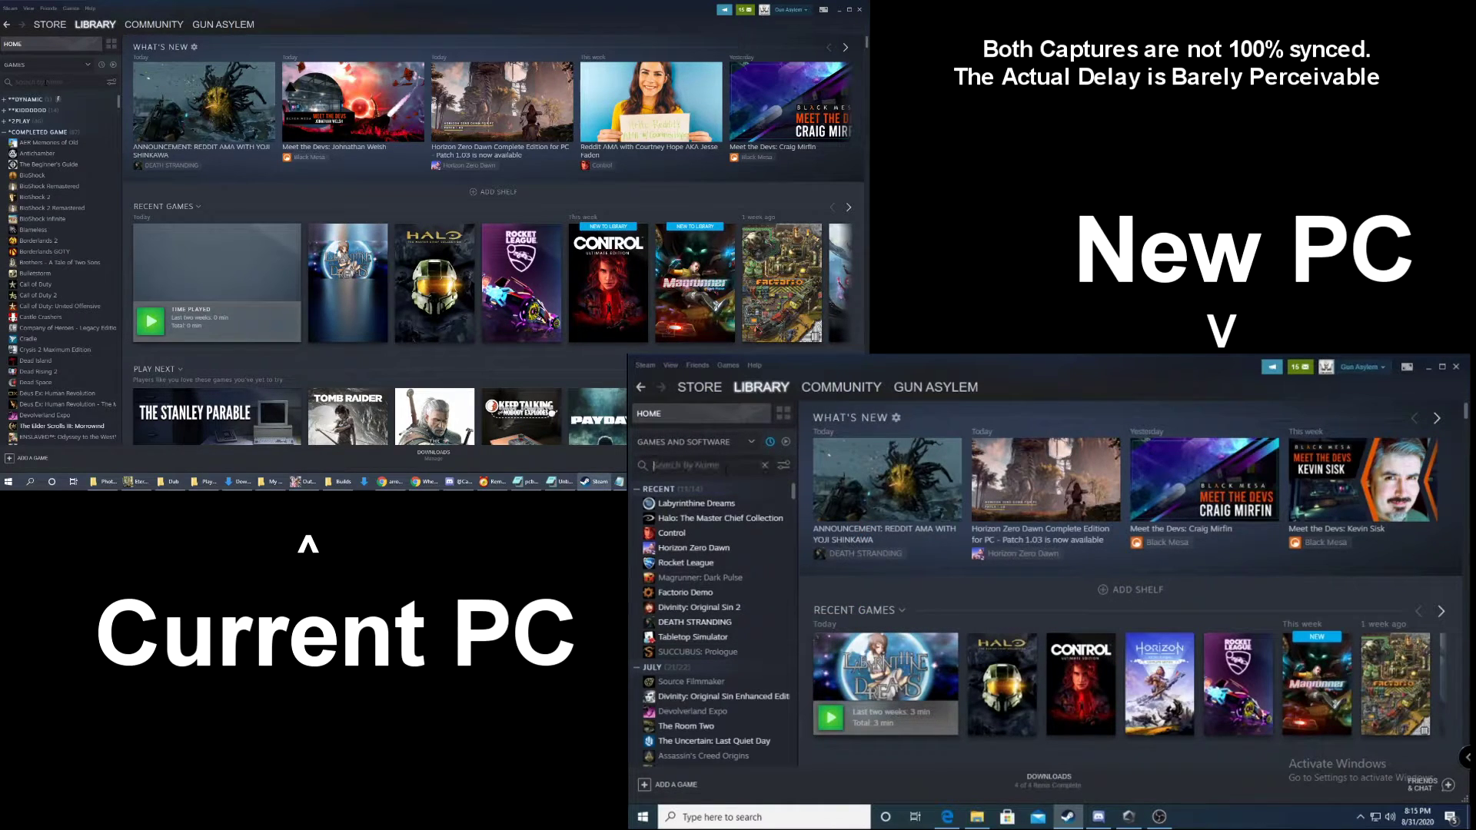
{"action": "type", "text": "zzz"}
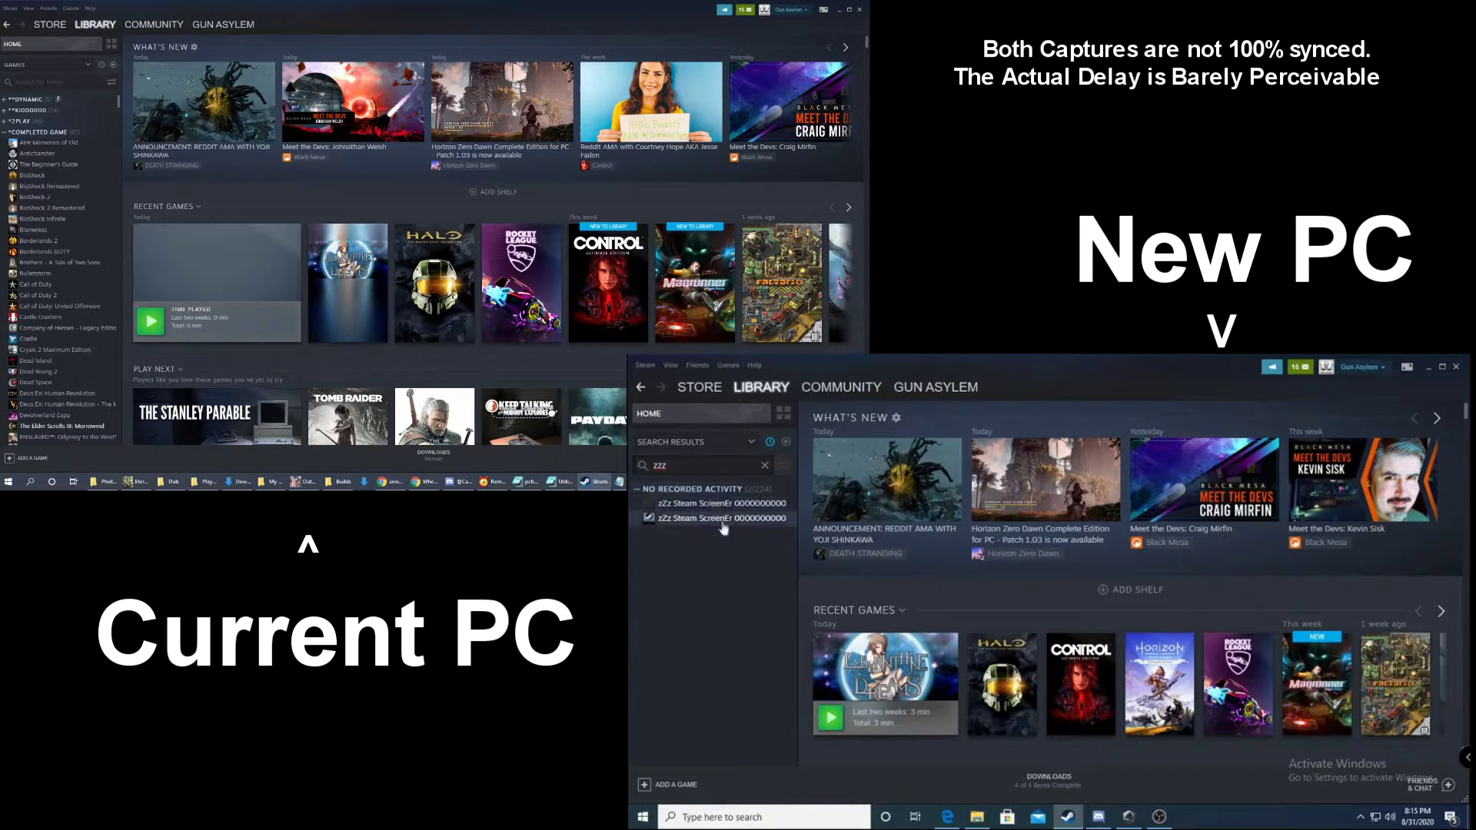
{"action": "left_click", "coordinate": [652, 504]}
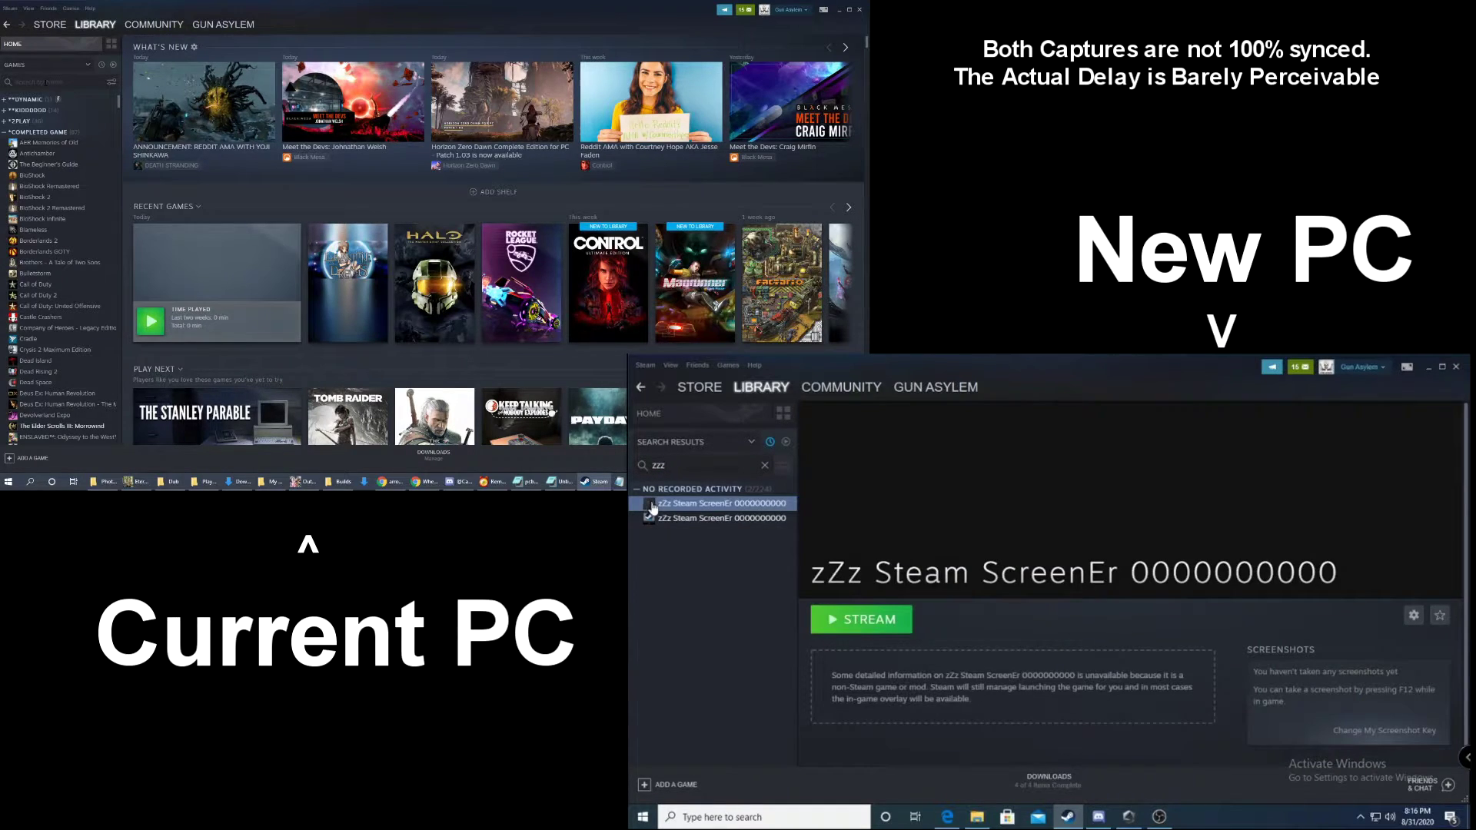
{"action": "left_click", "coordinate": [703, 521]}
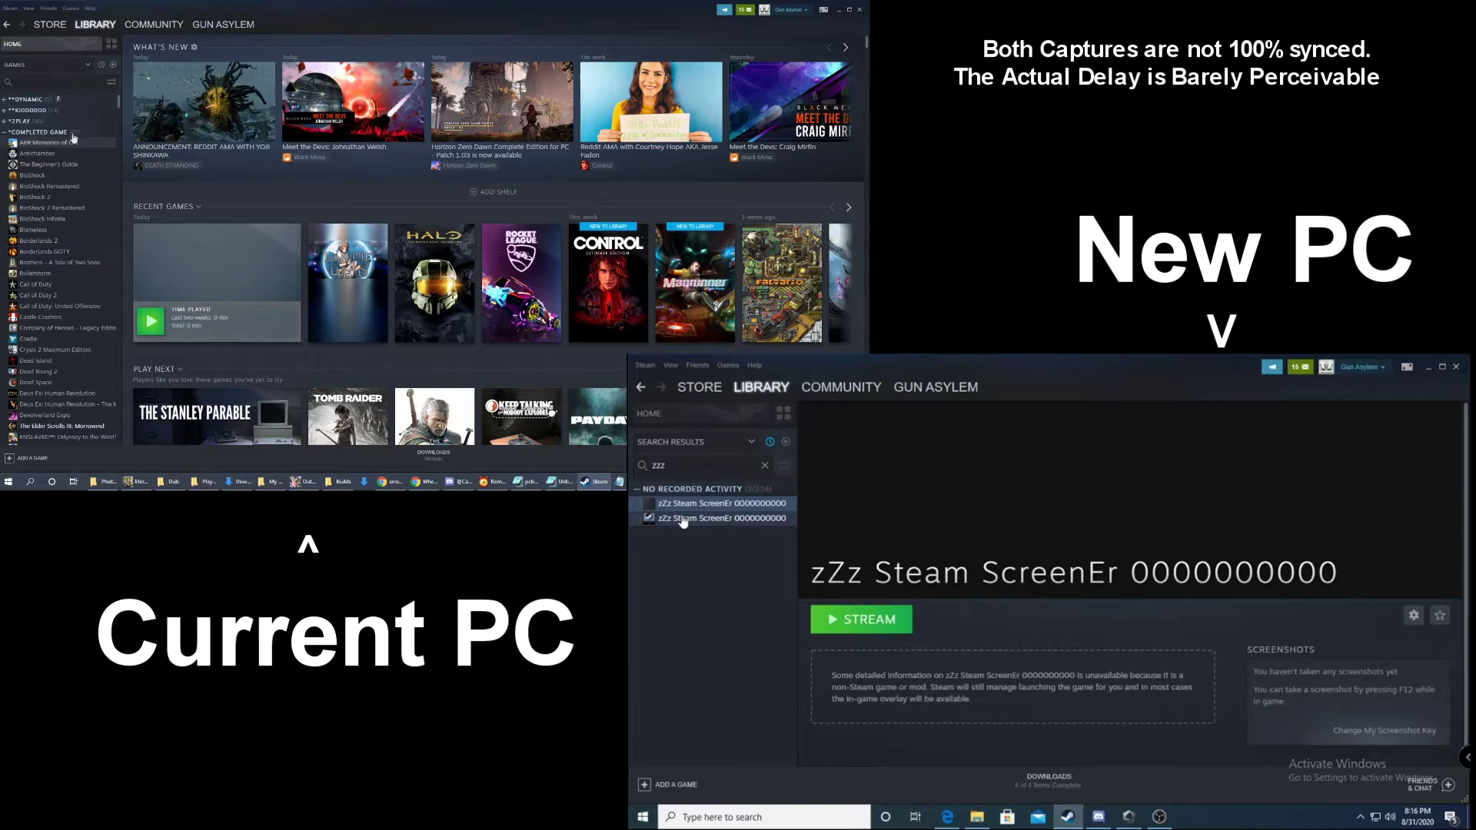
{"action": "left_click", "coordinate": [46, 82]}
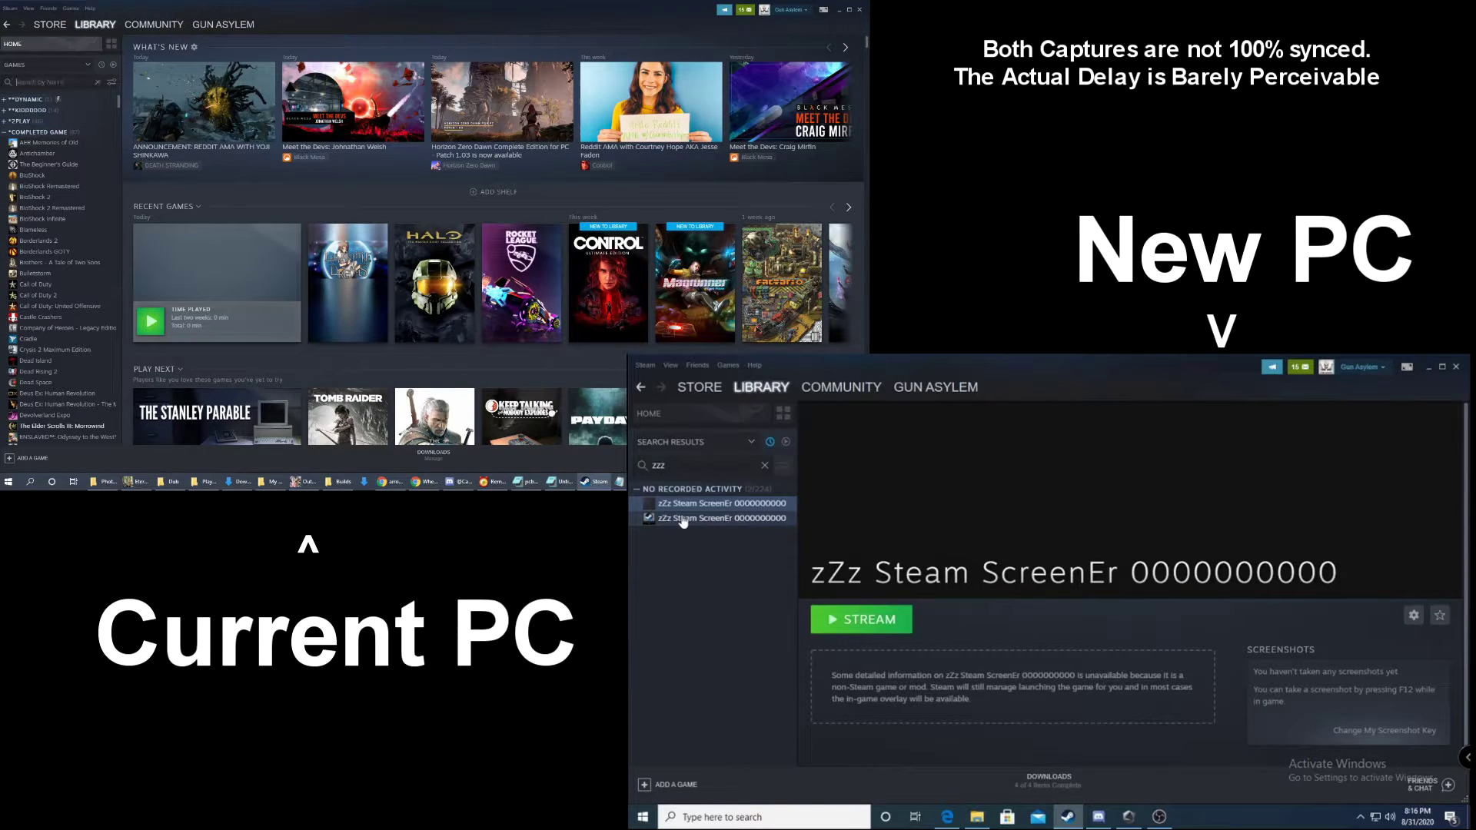
{"action": "type", "text": "zzz"}
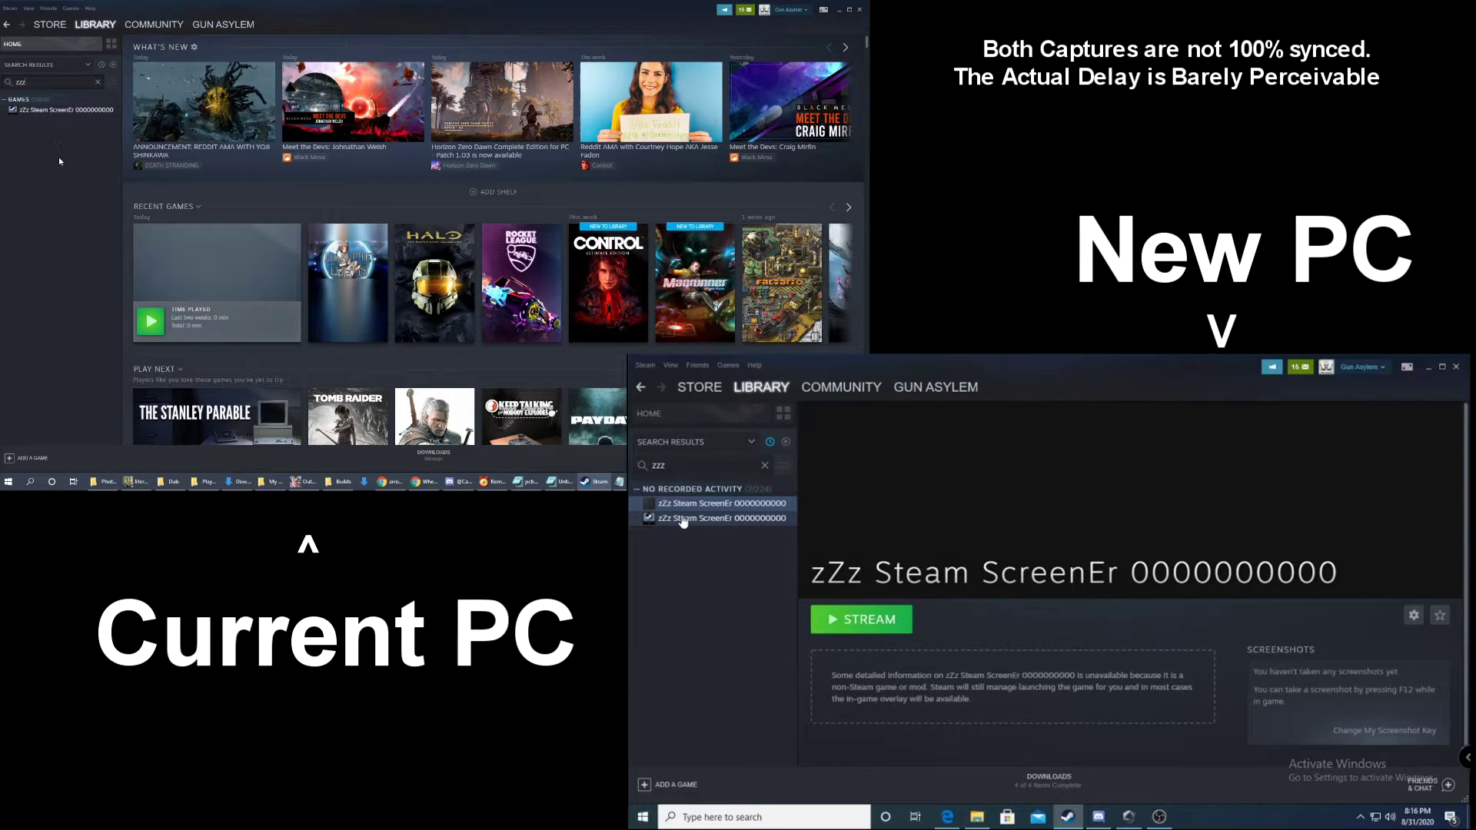
{"action": "left_click", "coordinate": [58, 112]}
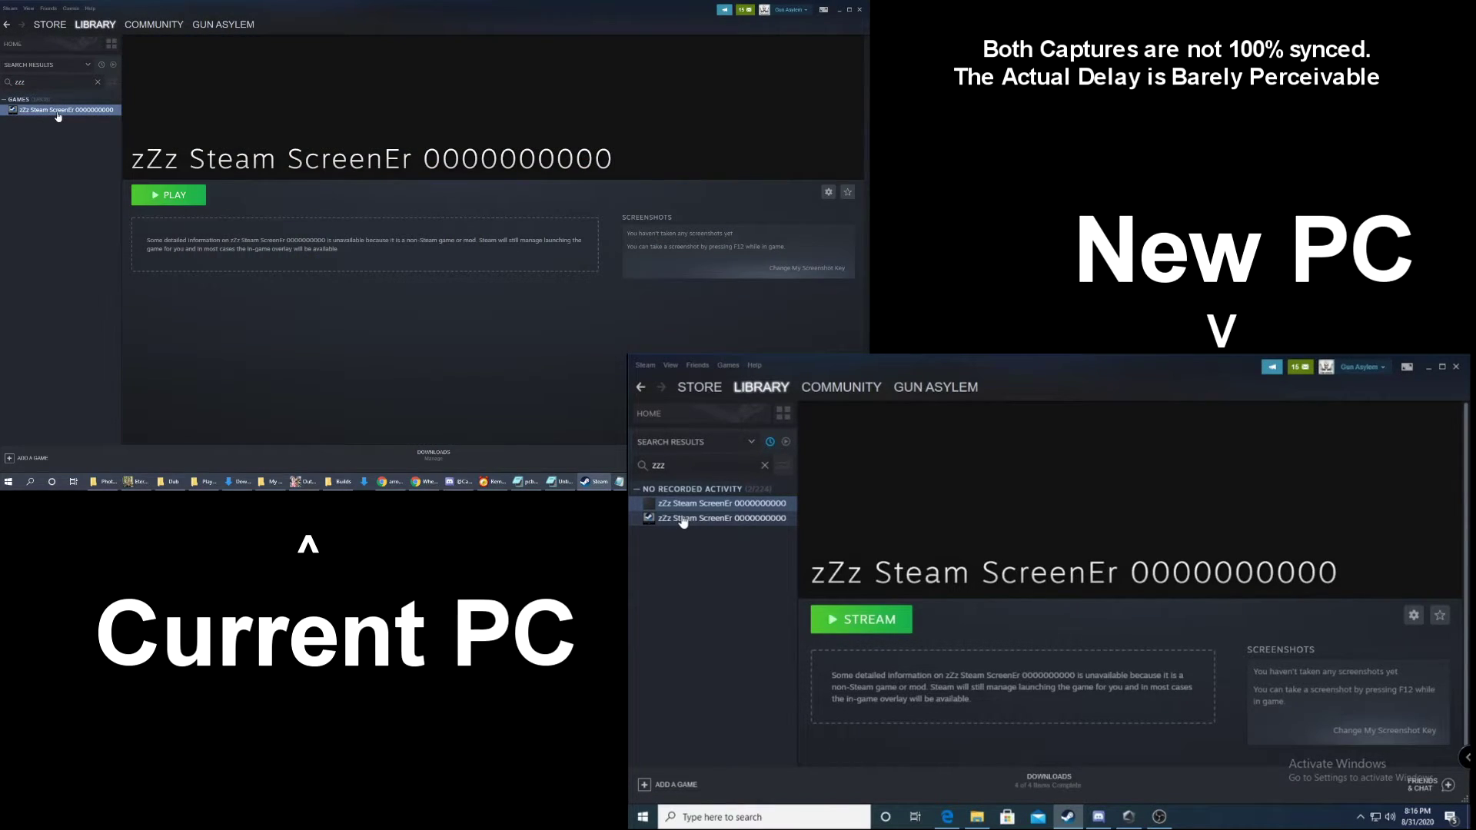
{"action": "left_click", "coordinate": [98, 81]}
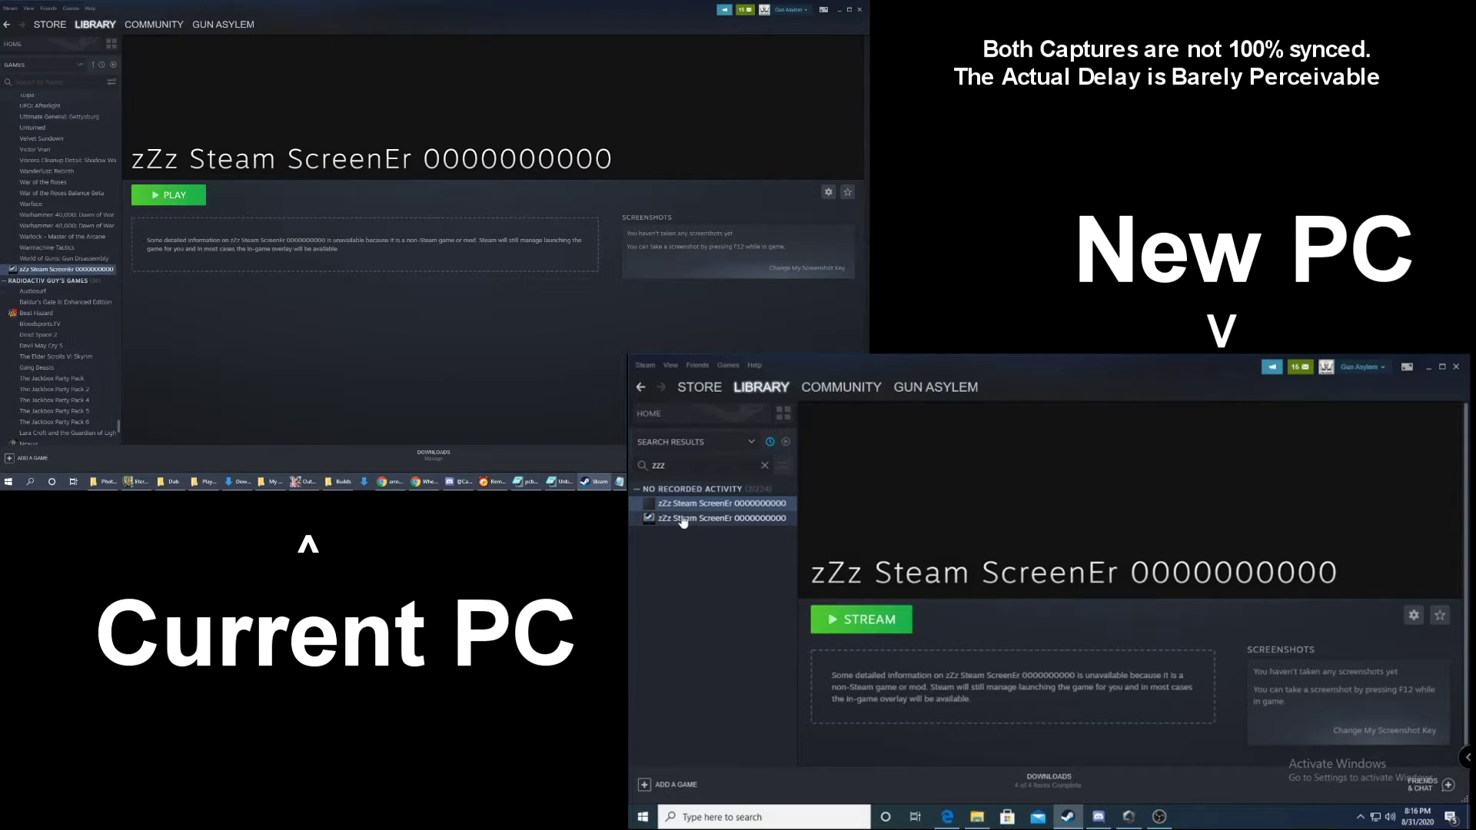
{"action": "type", "text": "zzz"}
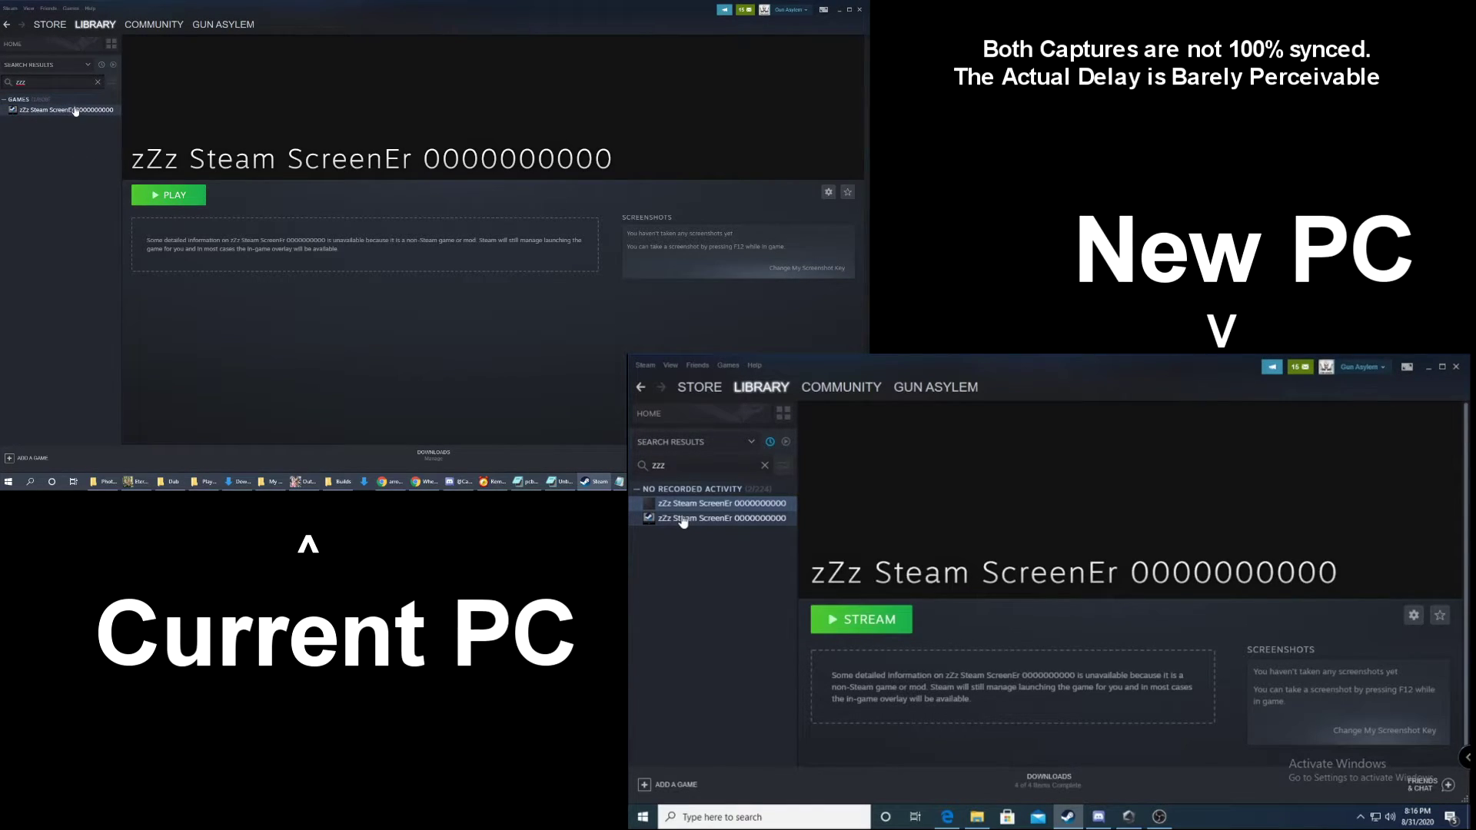
{"action": "left_click", "coordinate": [56, 114]}
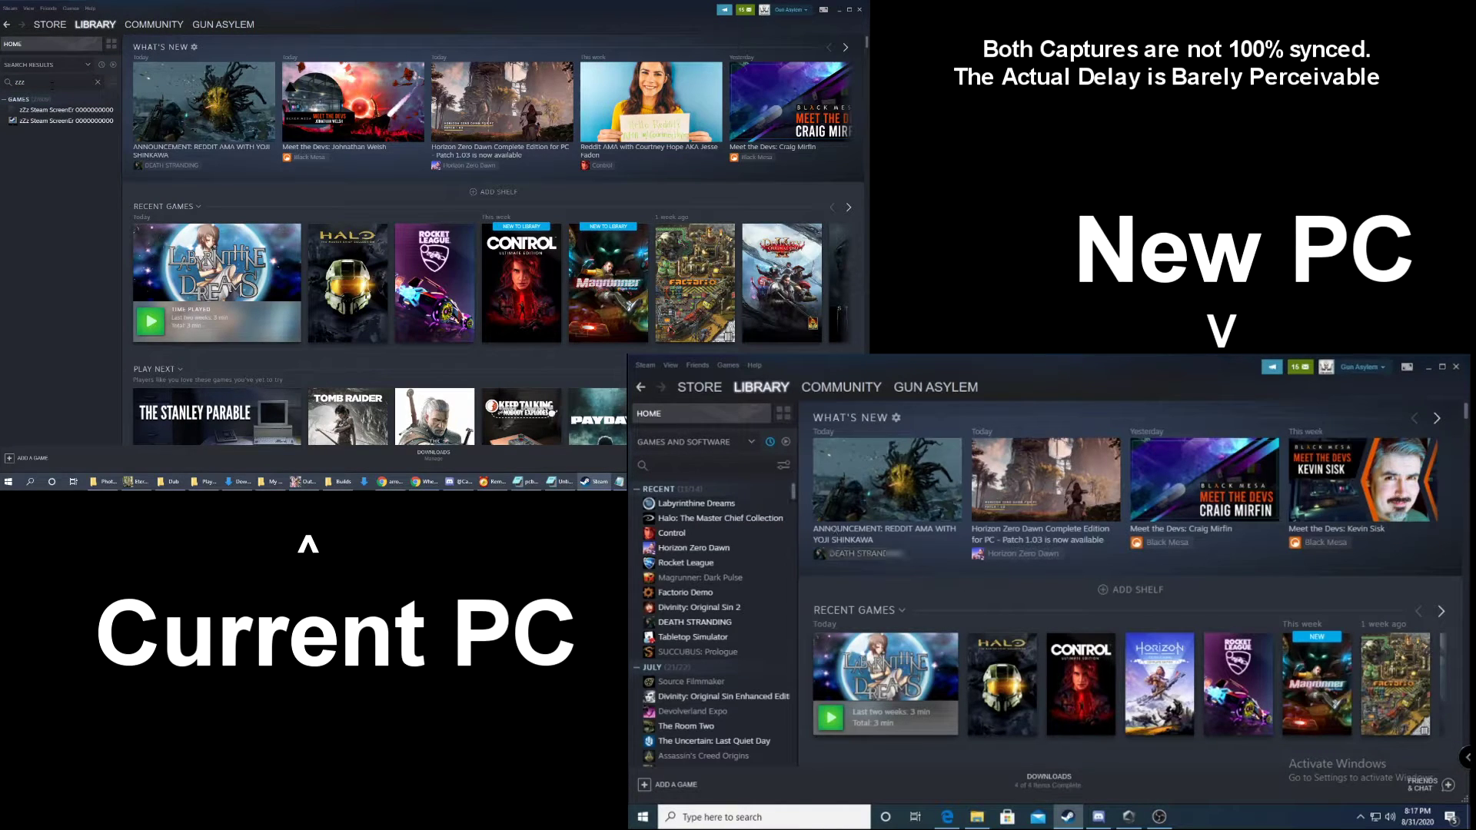
Search 'zzz' again, open the zZz Steam ScreenEr page and start streaming it.
{"action": "left_click", "coordinate": [691, 465]}
{"action": "type", "text": "zzz"}
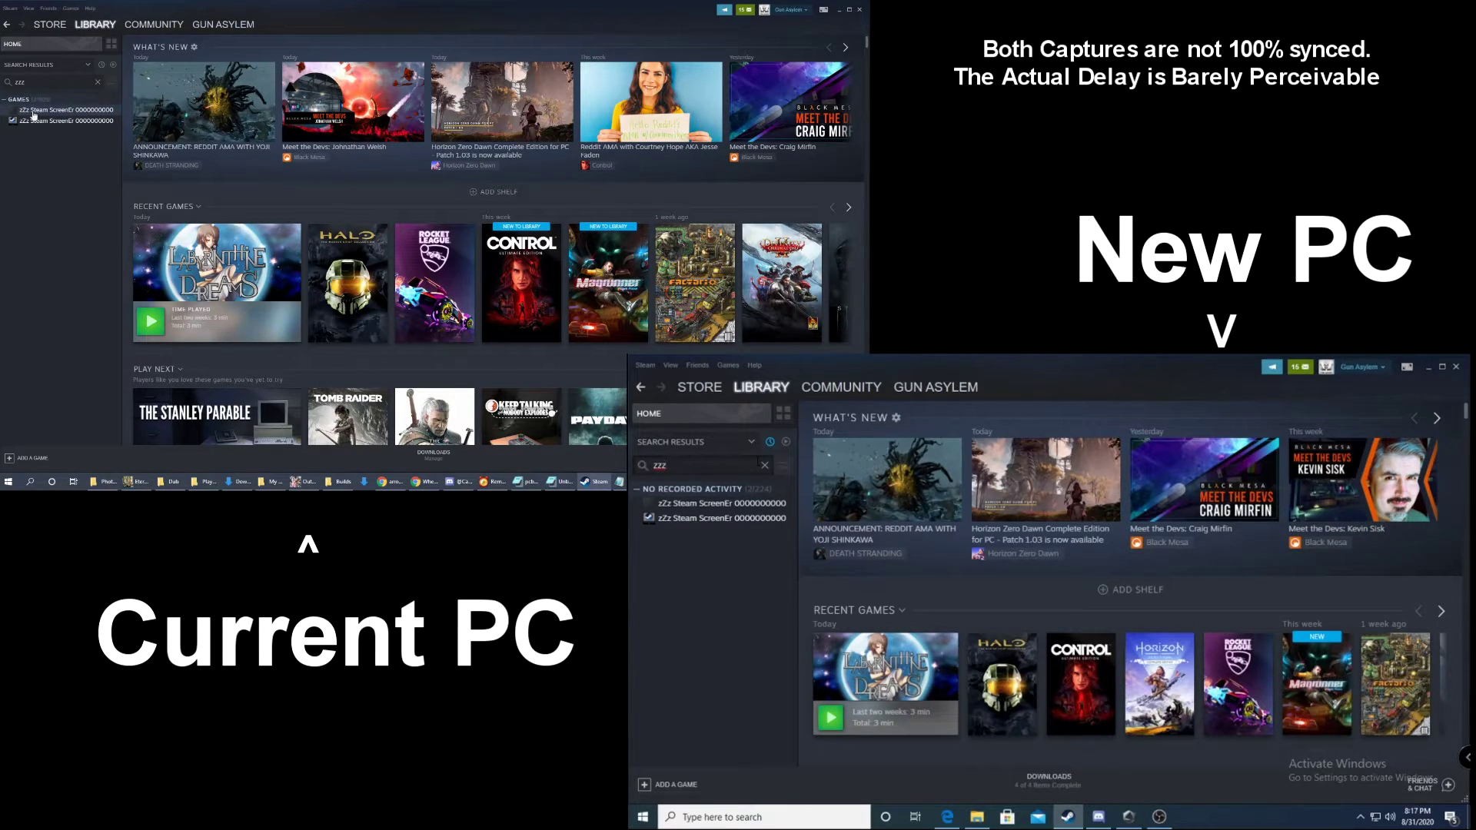
{"action": "left_click", "coordinate": [33, 112]}
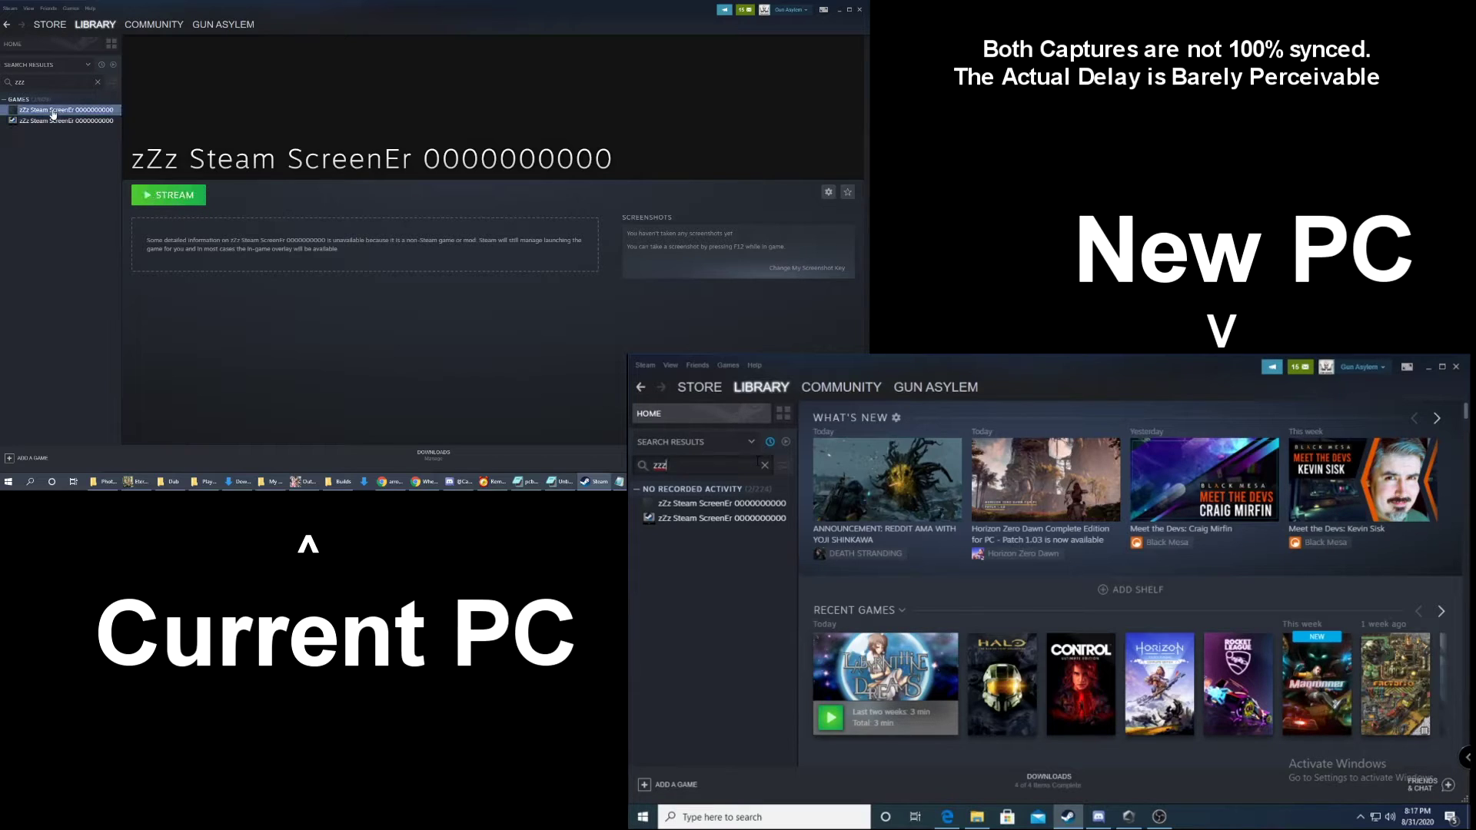
{"action": "left_click", "coordinate": [171, 195]}
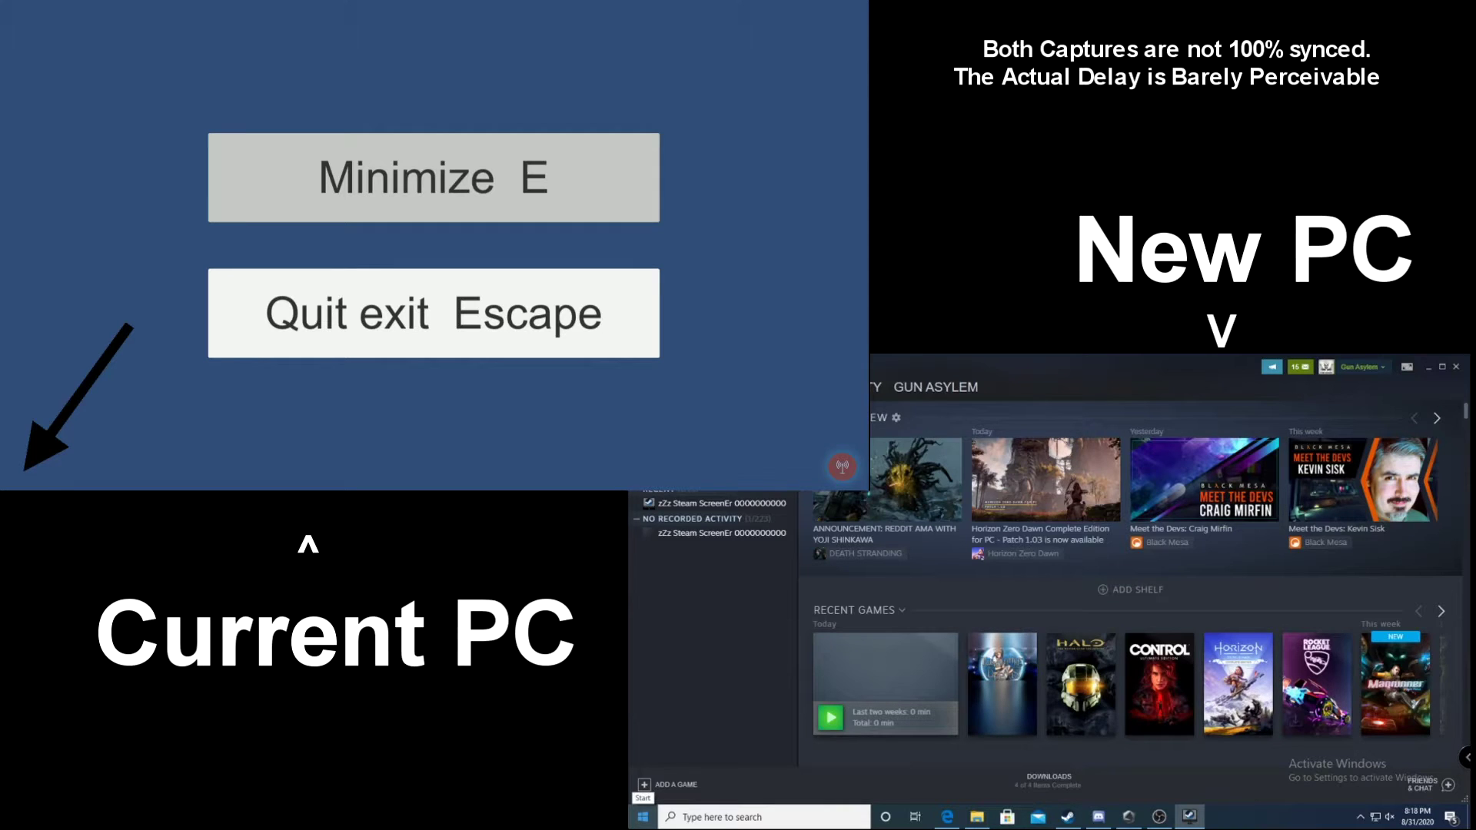
Open the new PC's Windows Start menu through the Remote Play stream.
{"action": "left_click", "coordinate": [643, 816]}
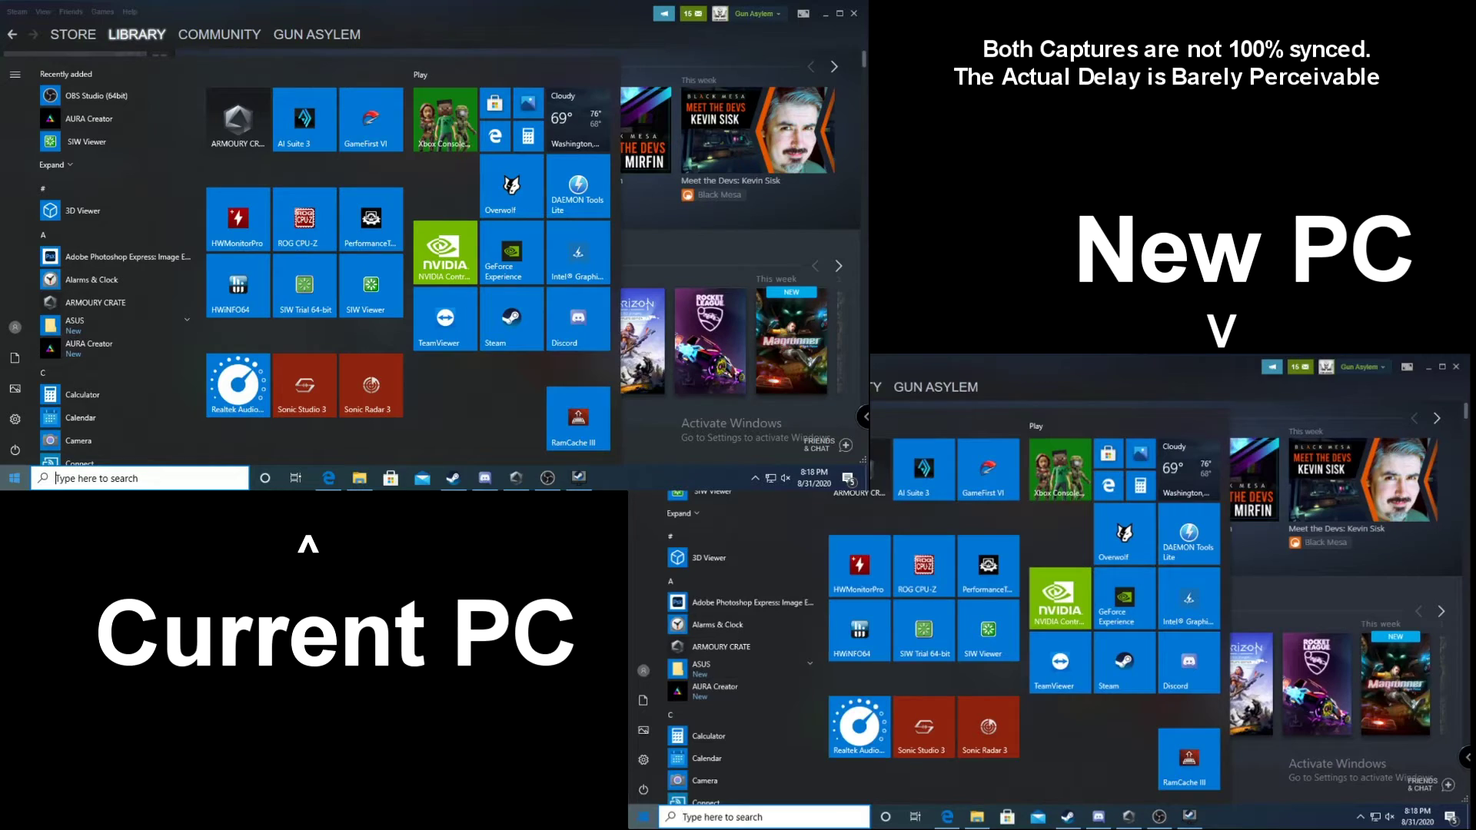
{"action": "left_click", "coordinate": [1309, 780]}
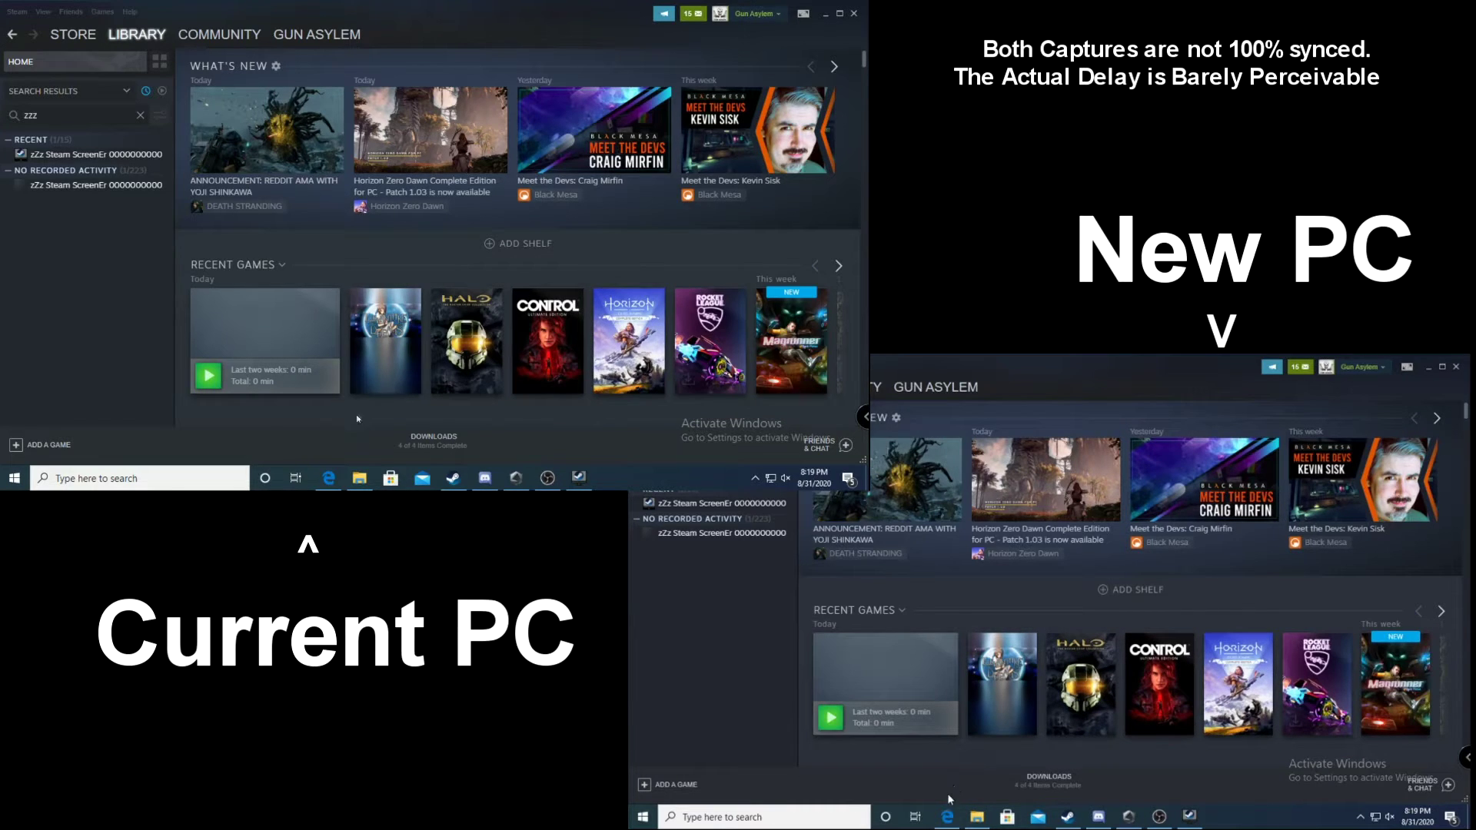
Play the Cursed Halo livestream briefly in Edge, pause it at 2:29:05, and open Start.
{"action": "left_click", "coordinate": [947, 824]}
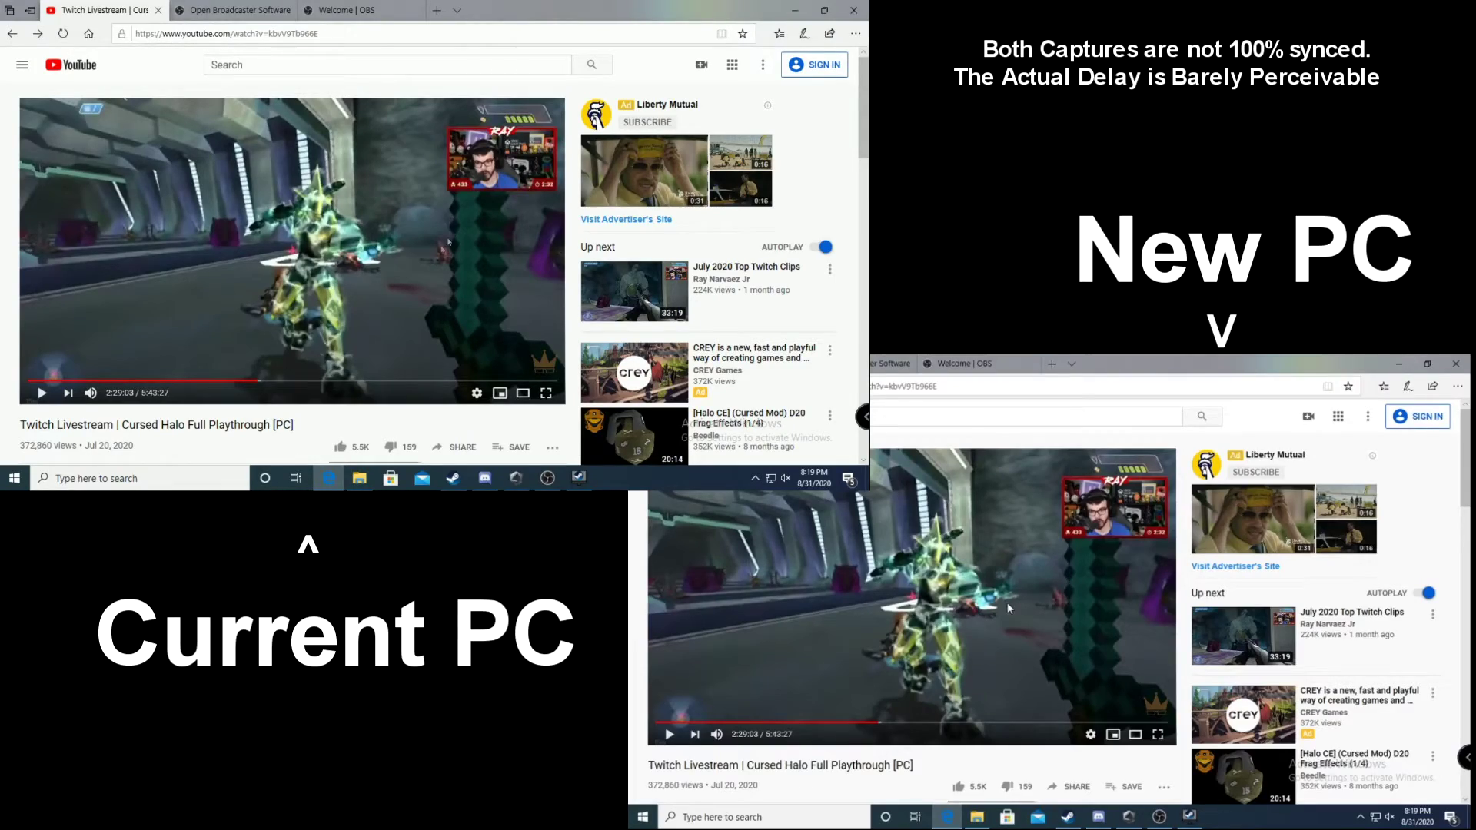
{"action": "scroll", "coordinate": [390, 258], "scroll_direction": "down", "scroll_amount": 6}
{"action": "scroll", "coordinate": [390, 258], "scroll_direction": "up", "scroll_amount": 4}
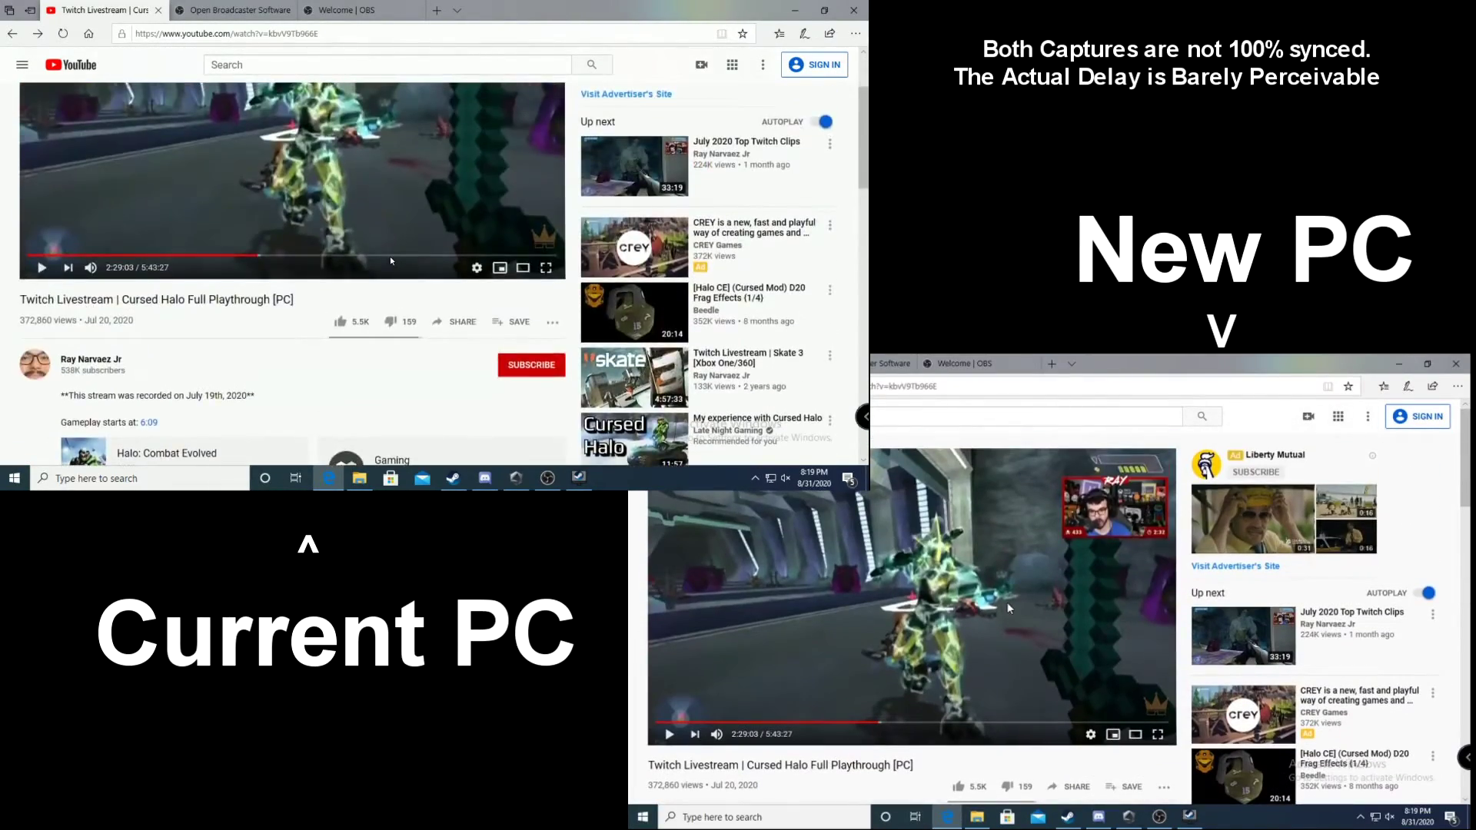
{"action": "scroll", "coordinate": [390, 260], "scroll_direction": "up", "scroll_amount": 2}
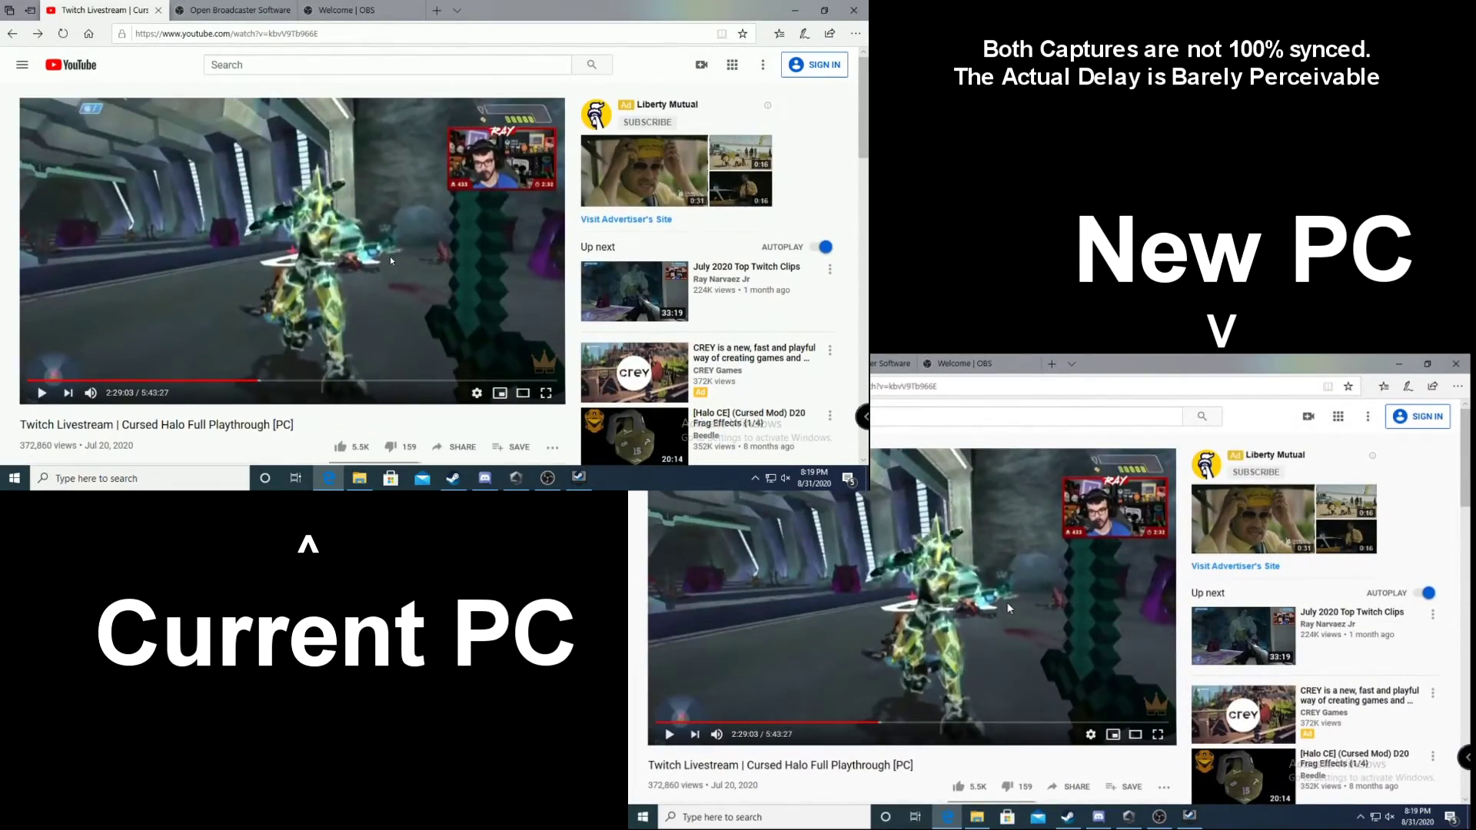
{"action": "left_click", "coordinate": [914, 575]}
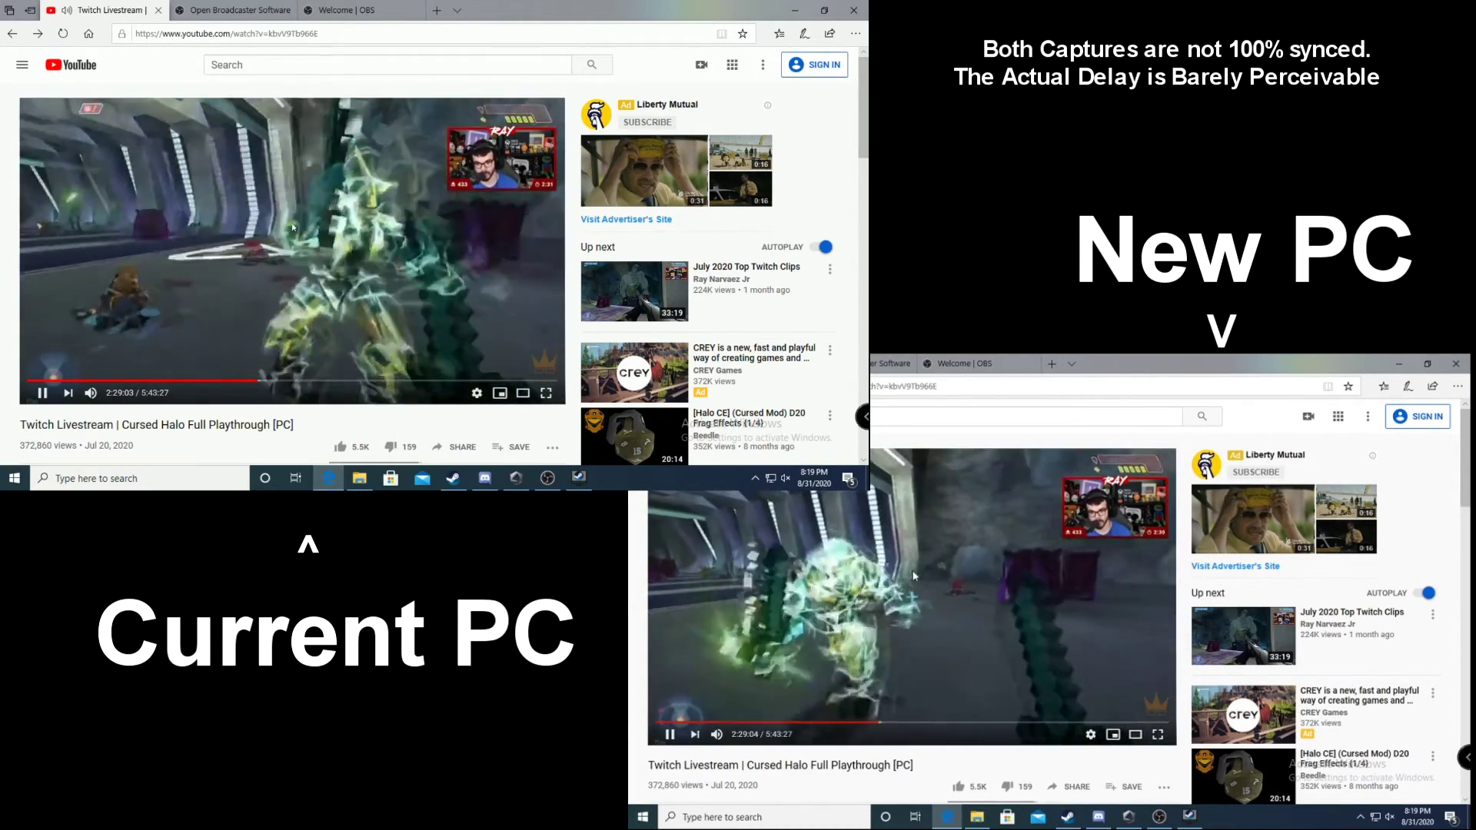
{"action": "left_click", "coordinate": [913, 575]}
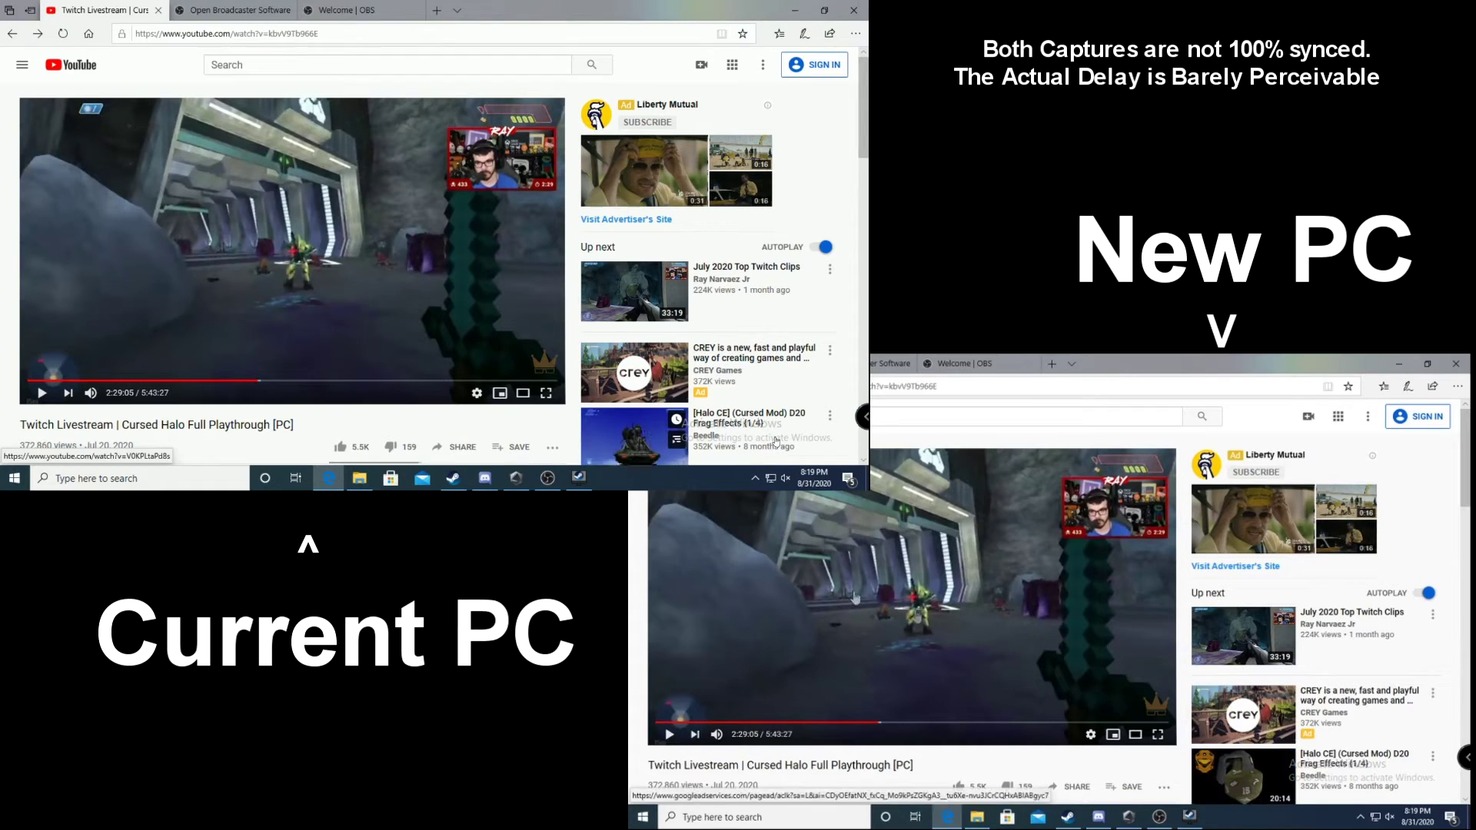
{"action": "left_click", "coordinate": [11, 479]}
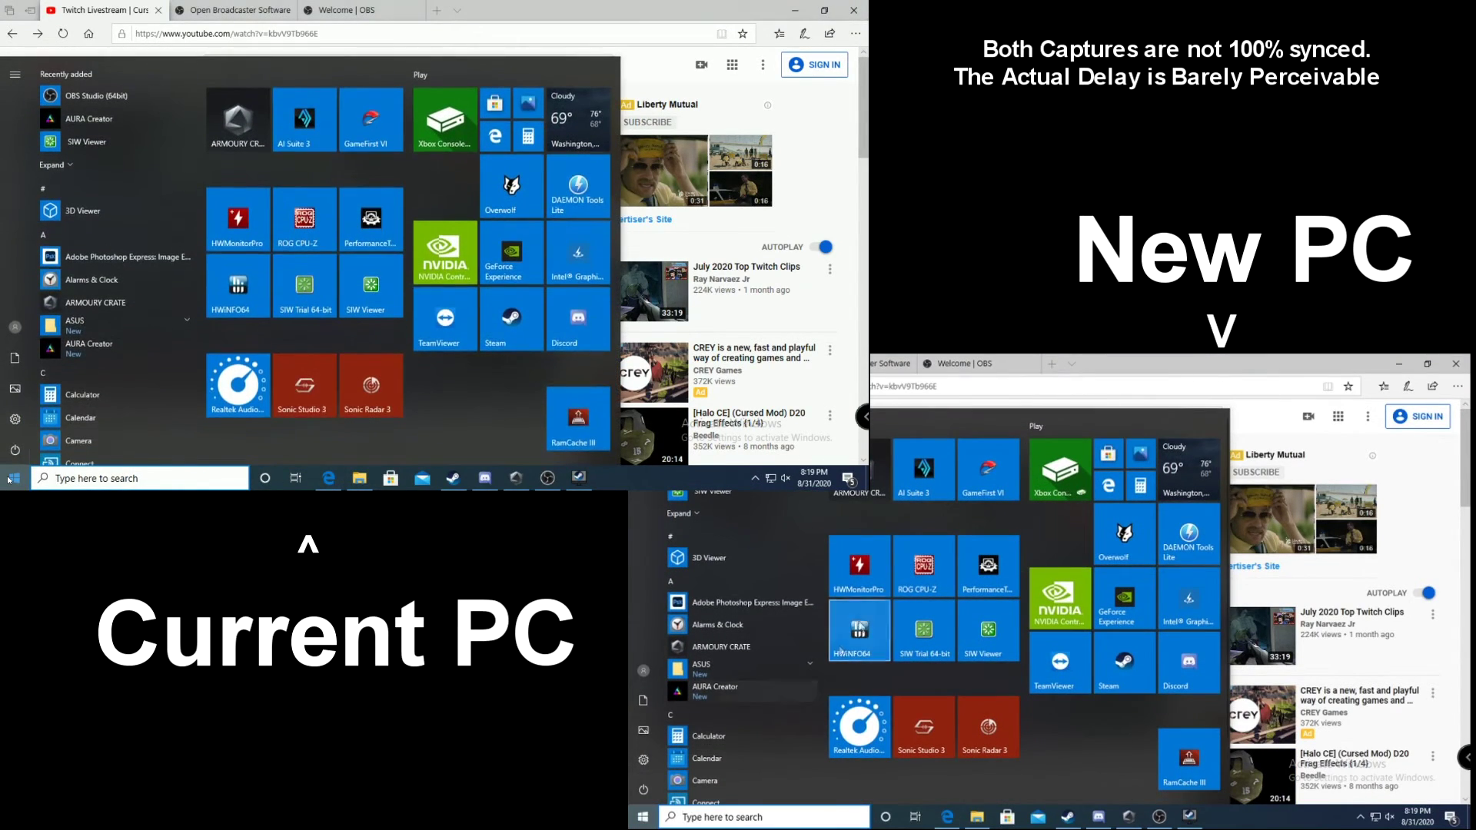
Launch HWMonitor PRO from the Start menu and approve the User Account Control prompt.
{"action": "left_click", "coordinate": [253, 241]}
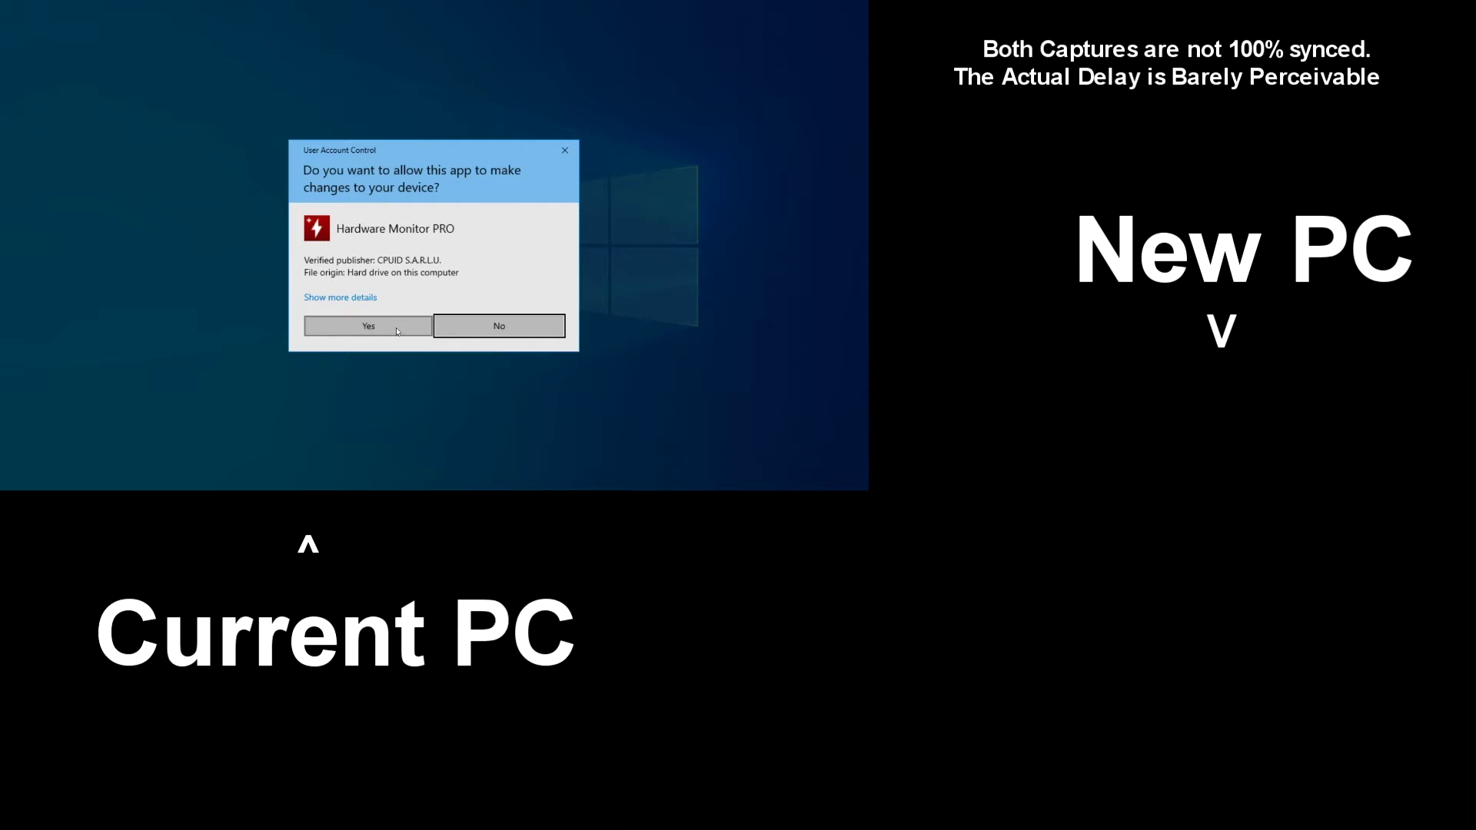
{"action": "left_click", "coordinate": [368, 326]}
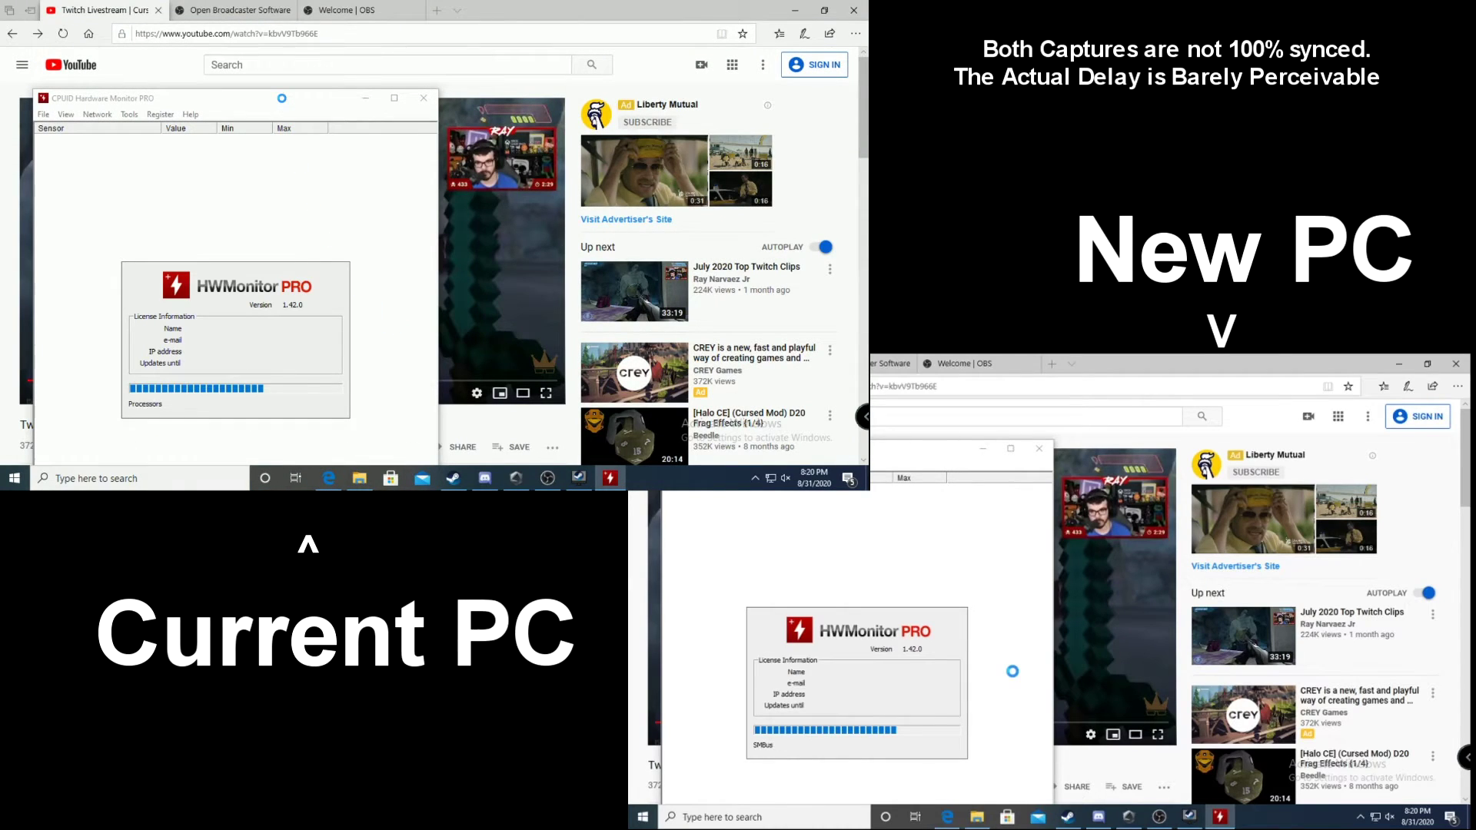
Scroll HWMonitor PRO to its Powers and Utilizations readings, move the window, then close it.
{"action": "scroll", "coordinate": [1014, 676], "scroll_direction": "down", "scroll_amount": 15}
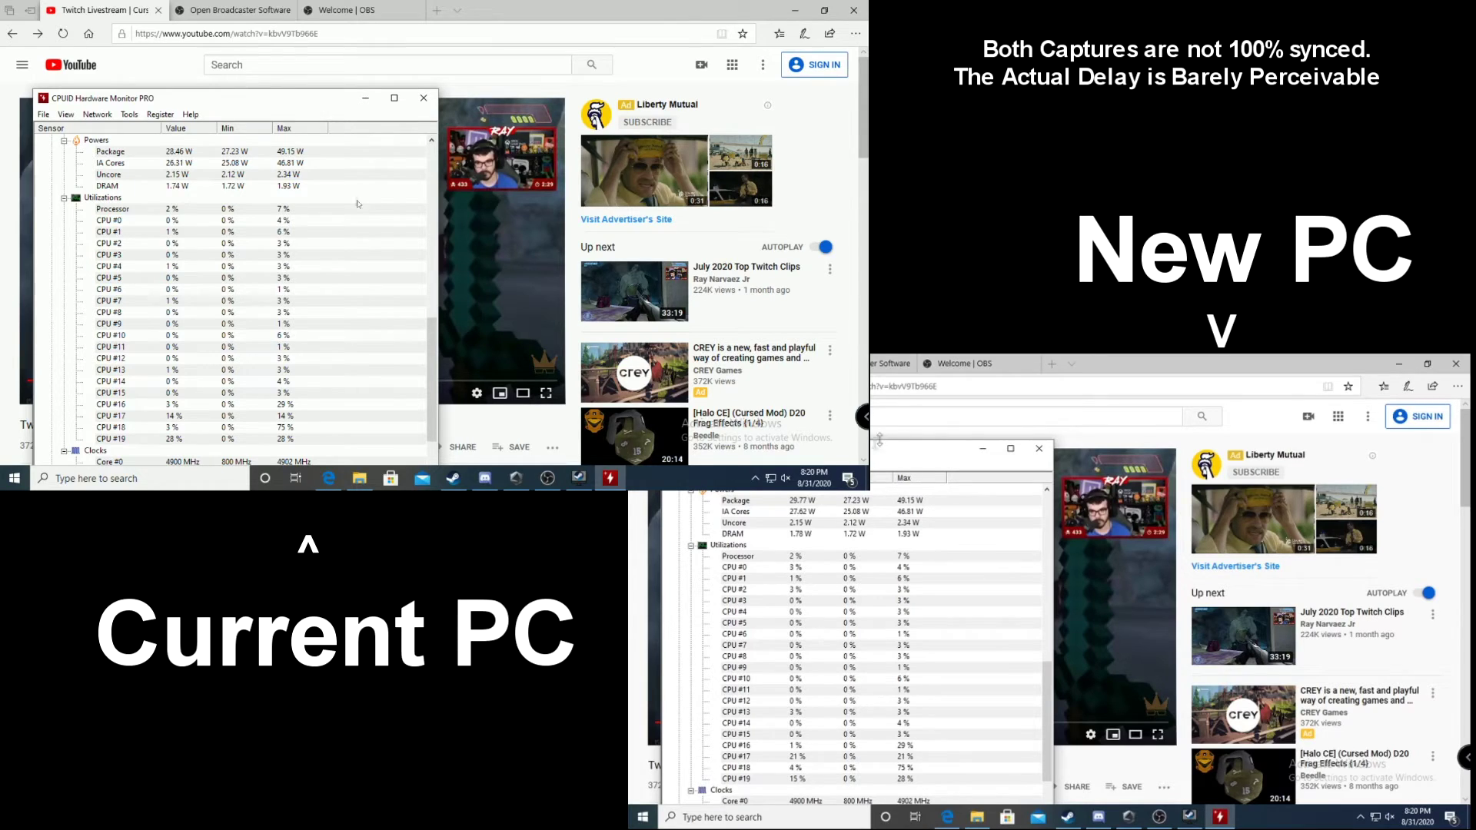
{"action": "left_click_drag", "start_coordinate": [245, 103], "coordinate": [341, 80]}
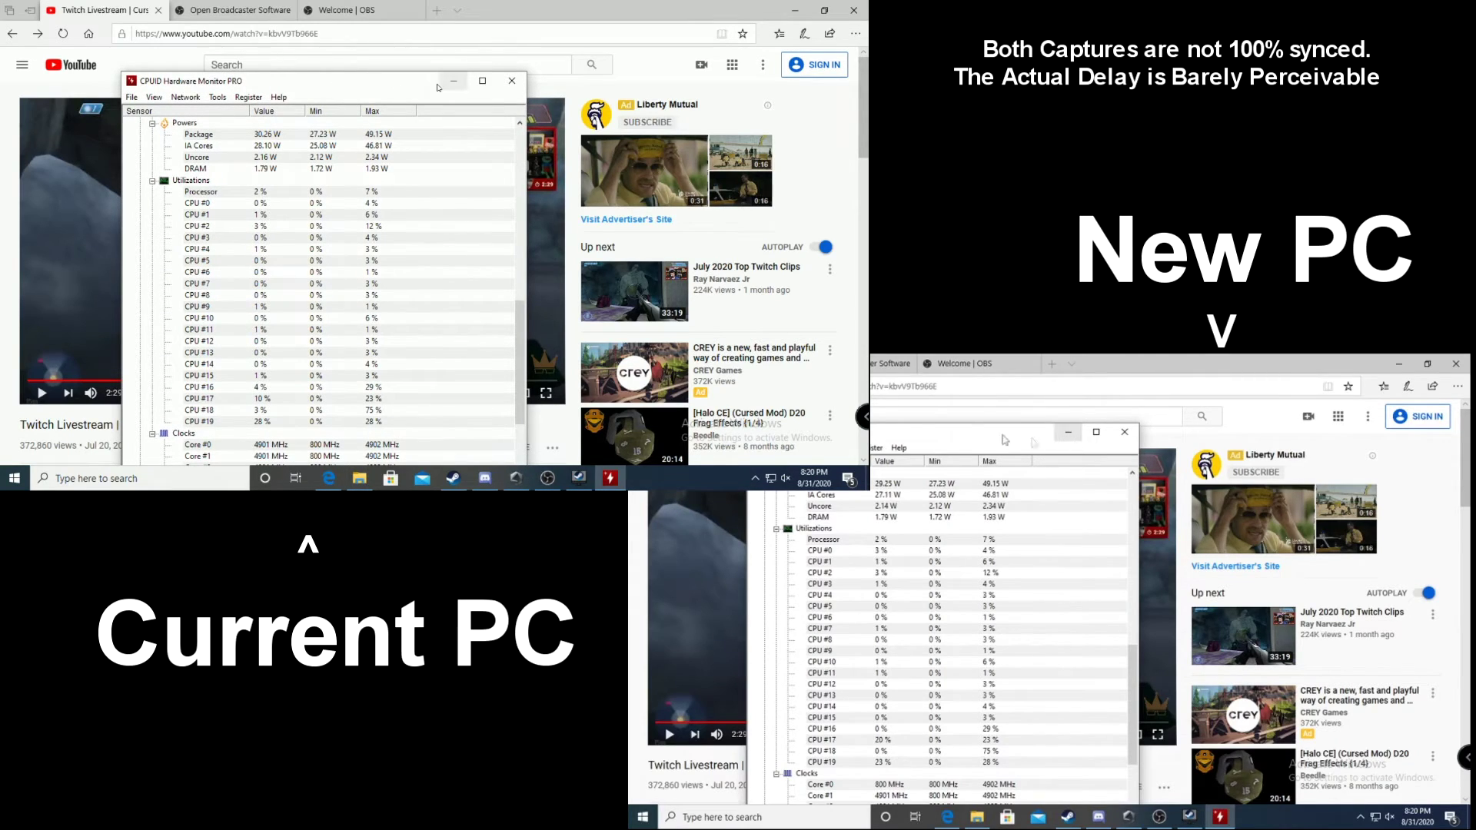
{"action": "left_click", "coordinate": [510, 81]}
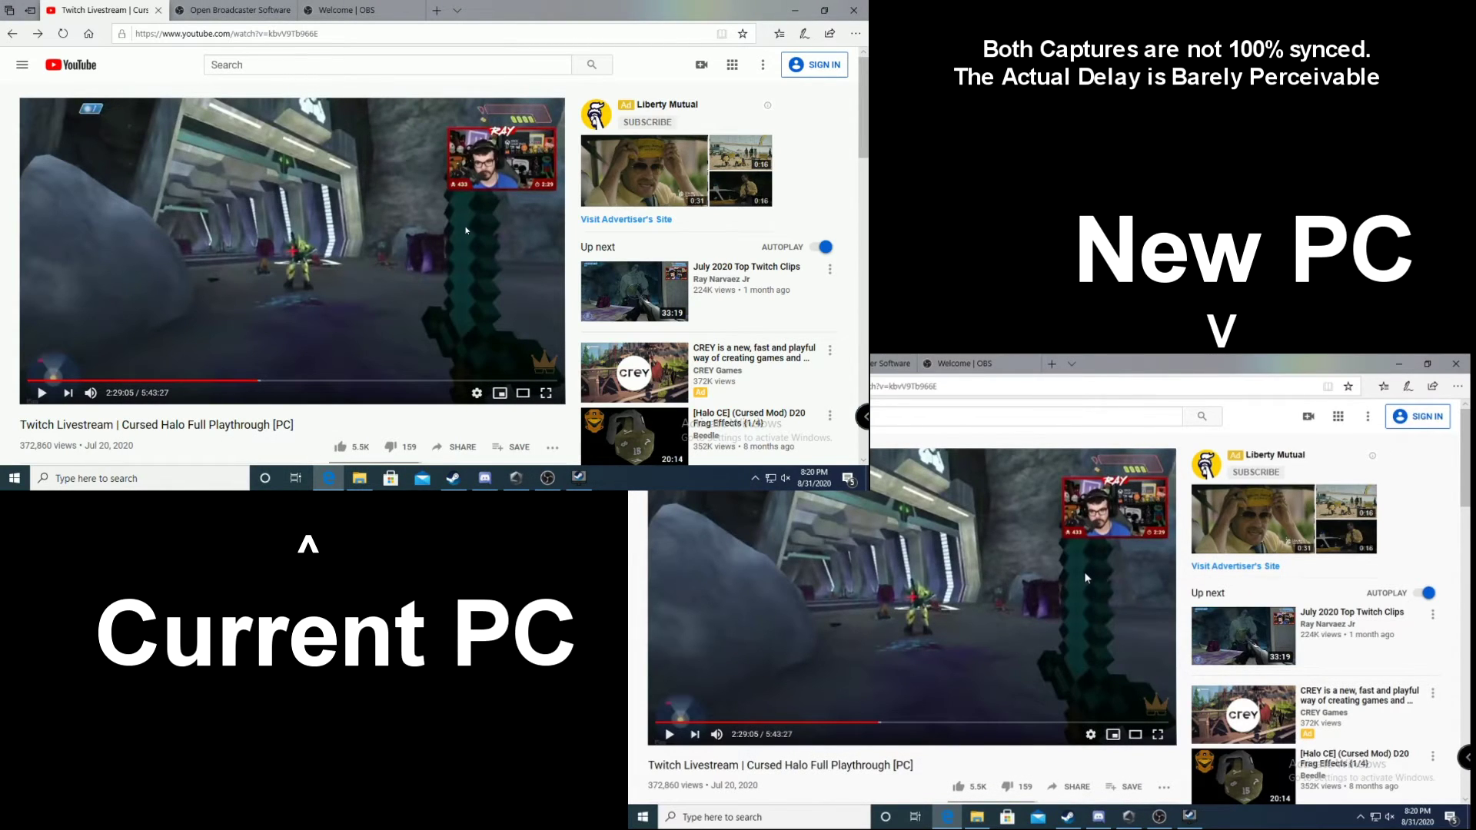
Replay the Halo video briefly, pause it at 2:29:08, then bring up Steam's library window.
{"action": "left_click", "coordinate": [386, 251]}
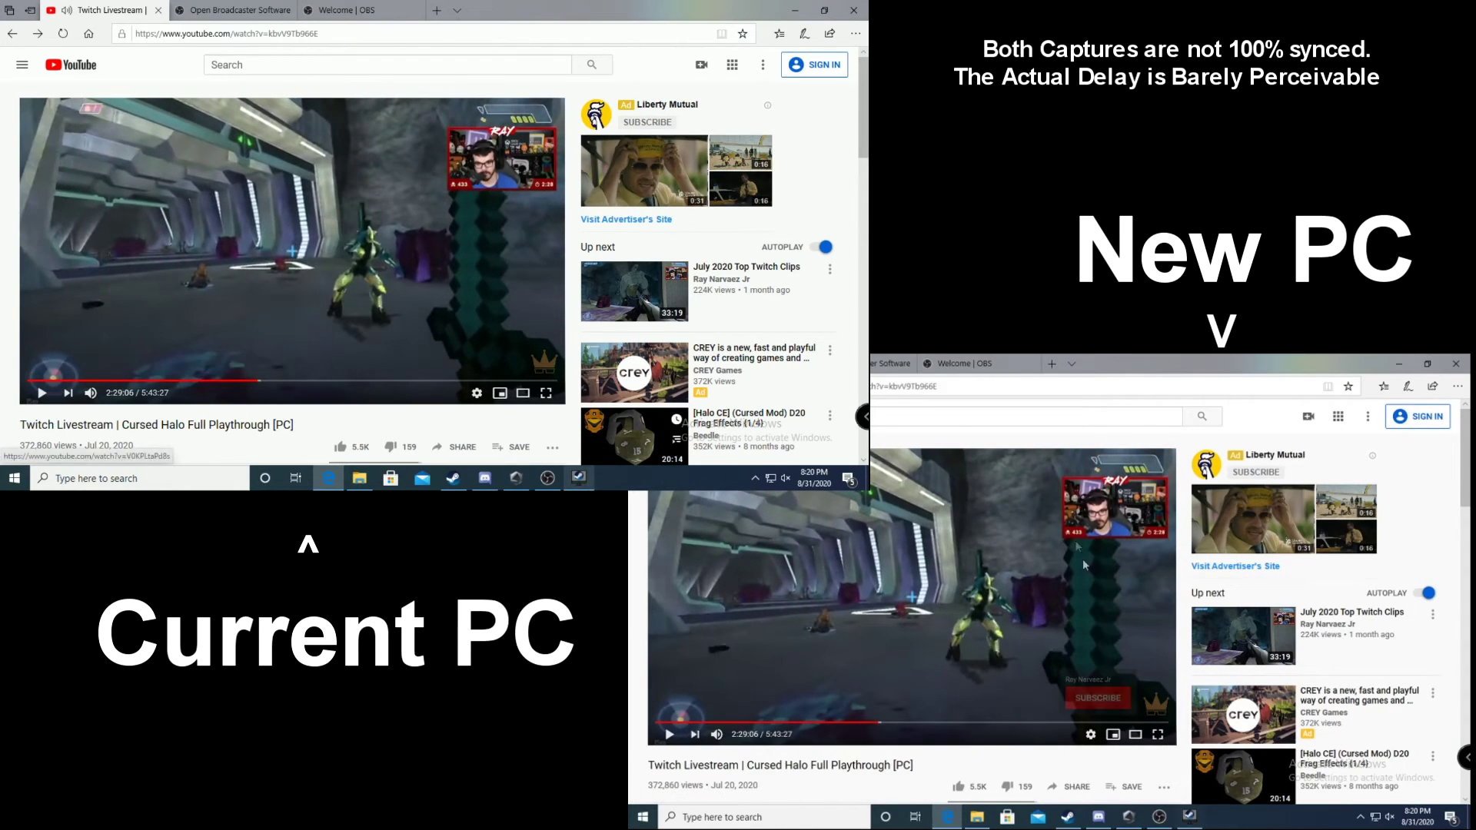
{"action": "left_click", "coordinate": [398, 229]}
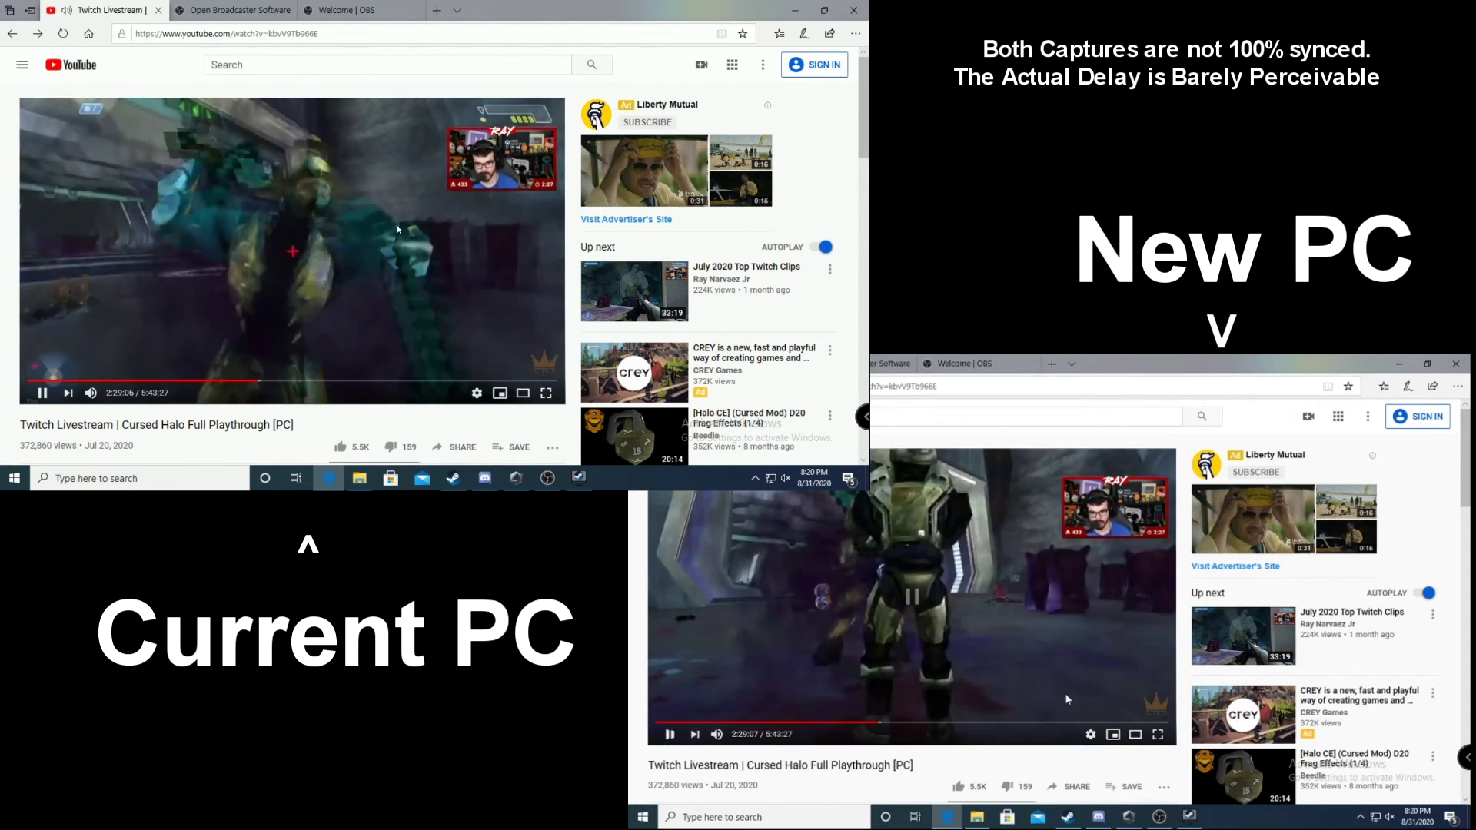
{"action": "left_click", "coordinate": [392, 219]}
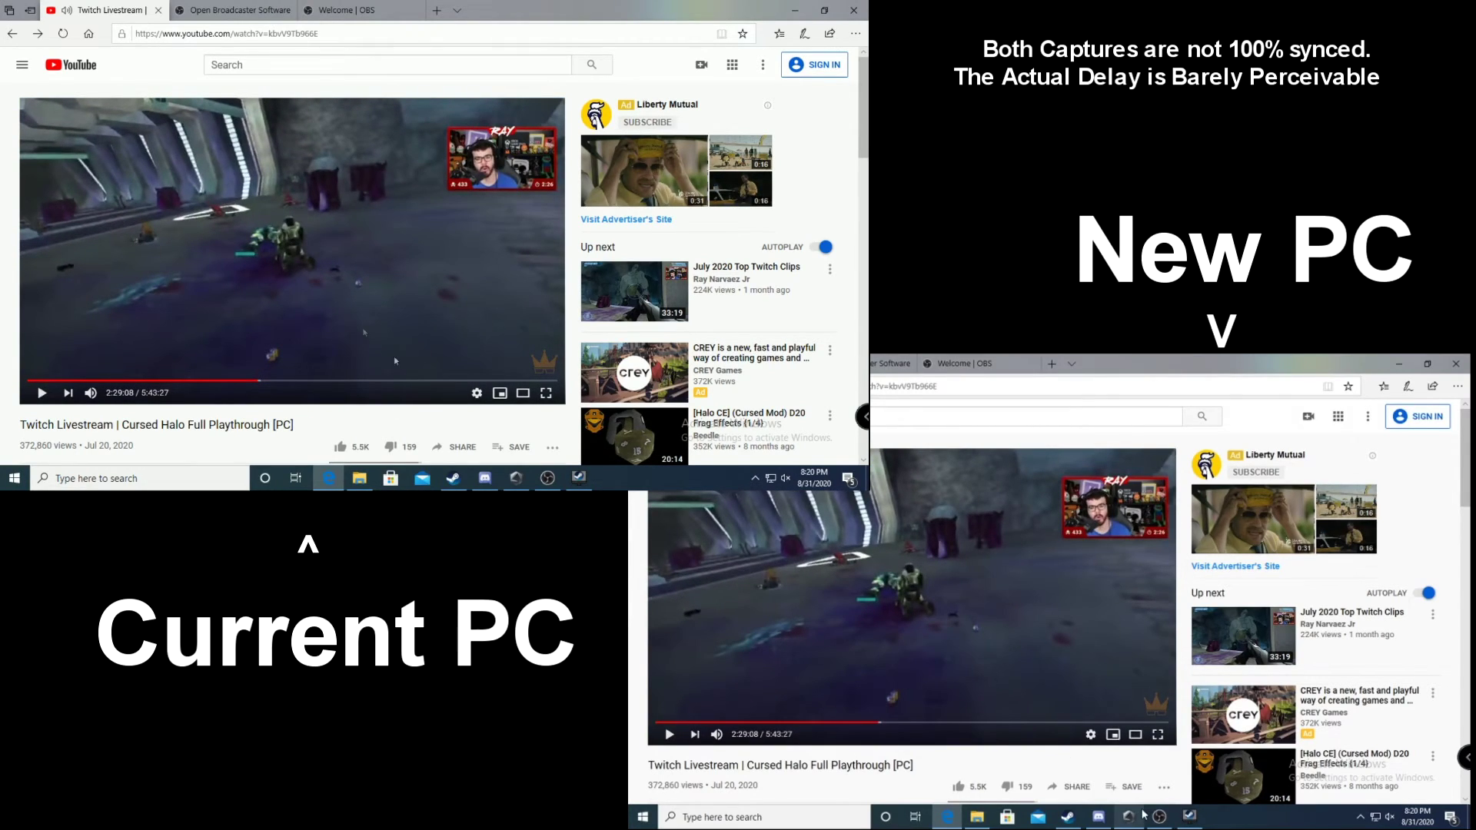
{"action": "mouse_move", "coordinate": [529, 481]}
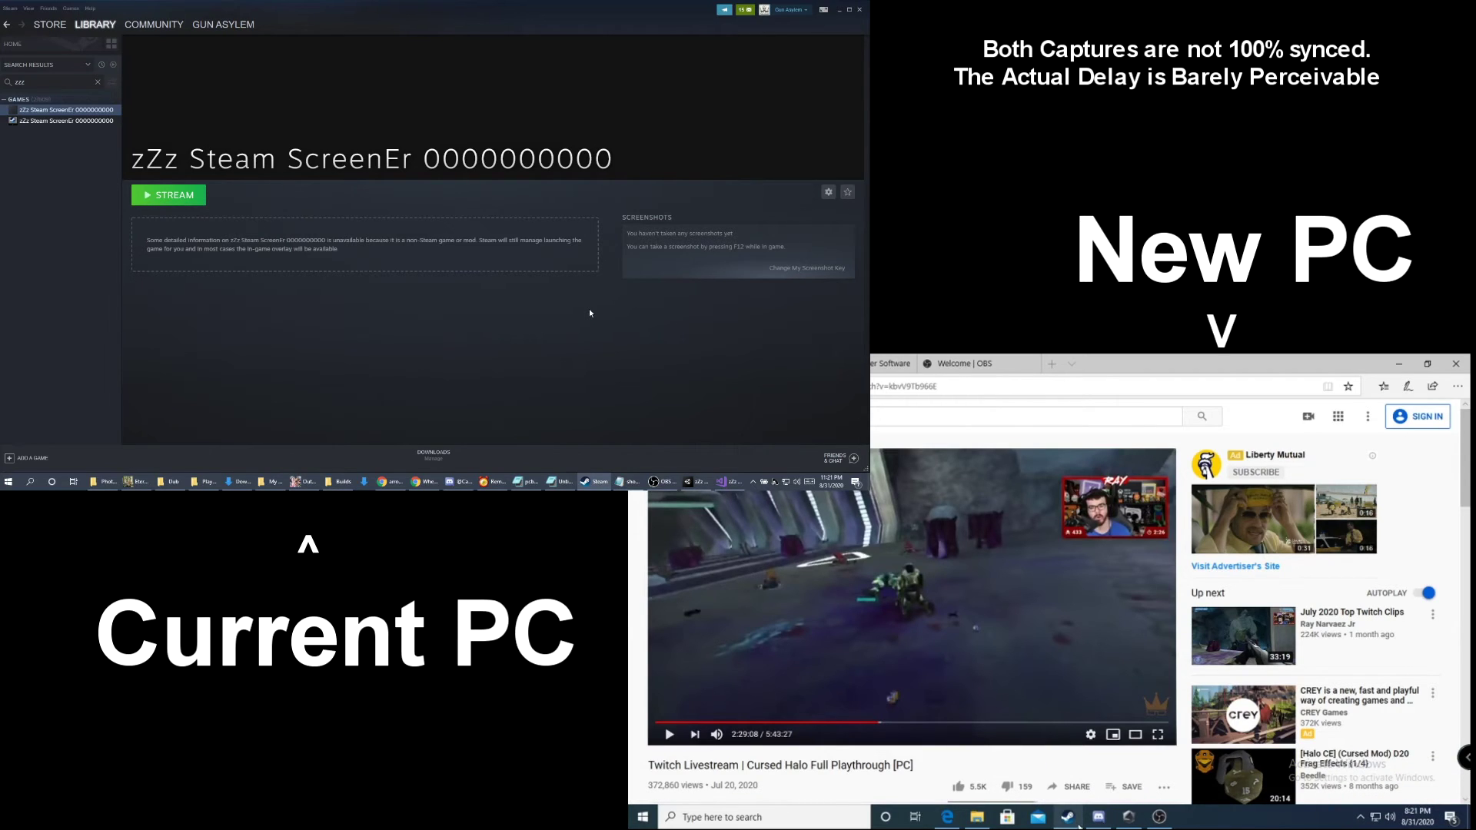
{"action": "left_click", "coordinate": [1068, 816]}
Stream zZz Steam ScreenEr from the new PC via Remote Play and minimize it remotely.
{"action": "left_click", "coordinate": [697, 538]}
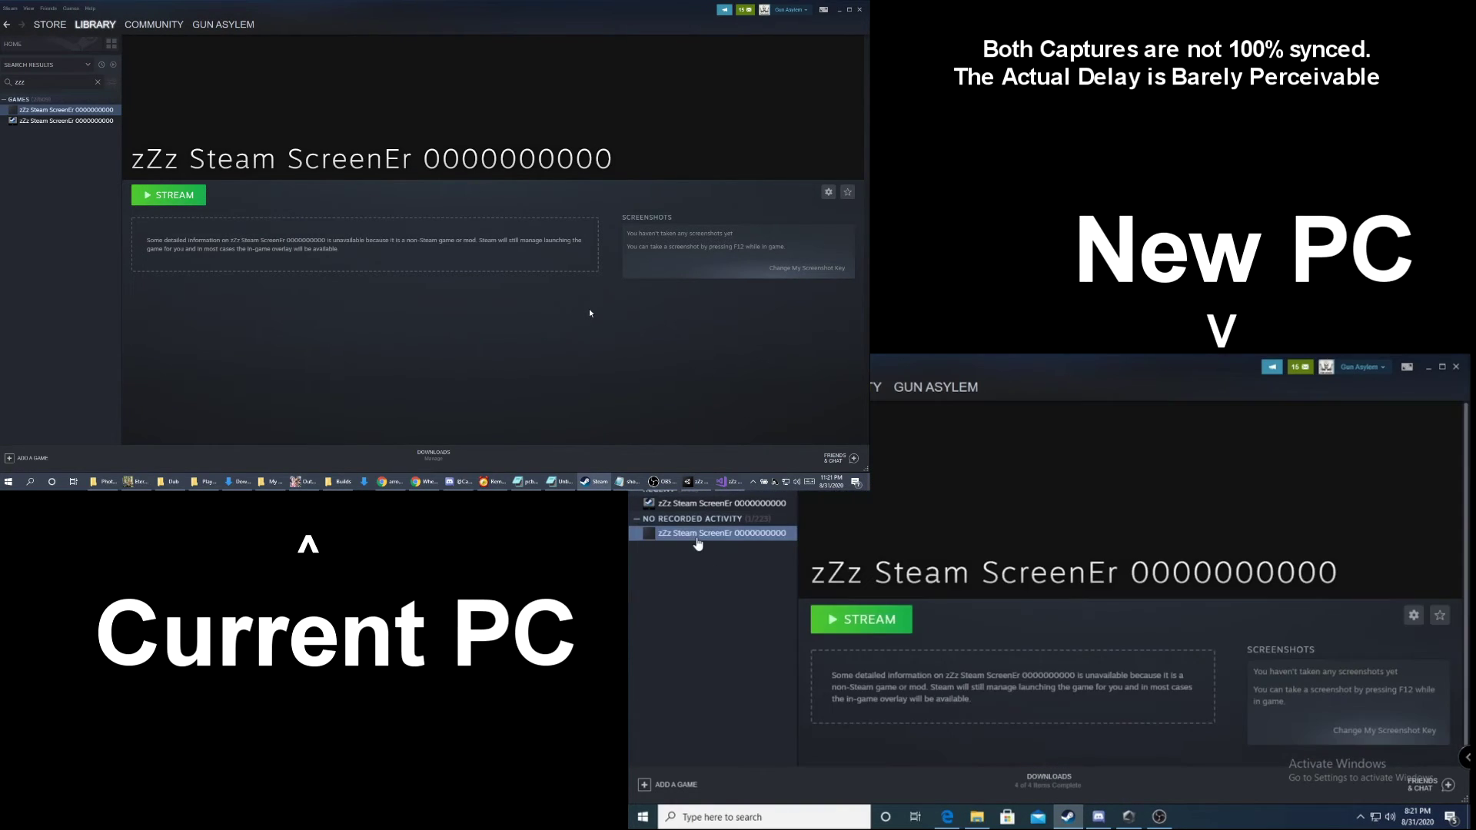
{"action": "left_click", "coordinate": [864, 629]}
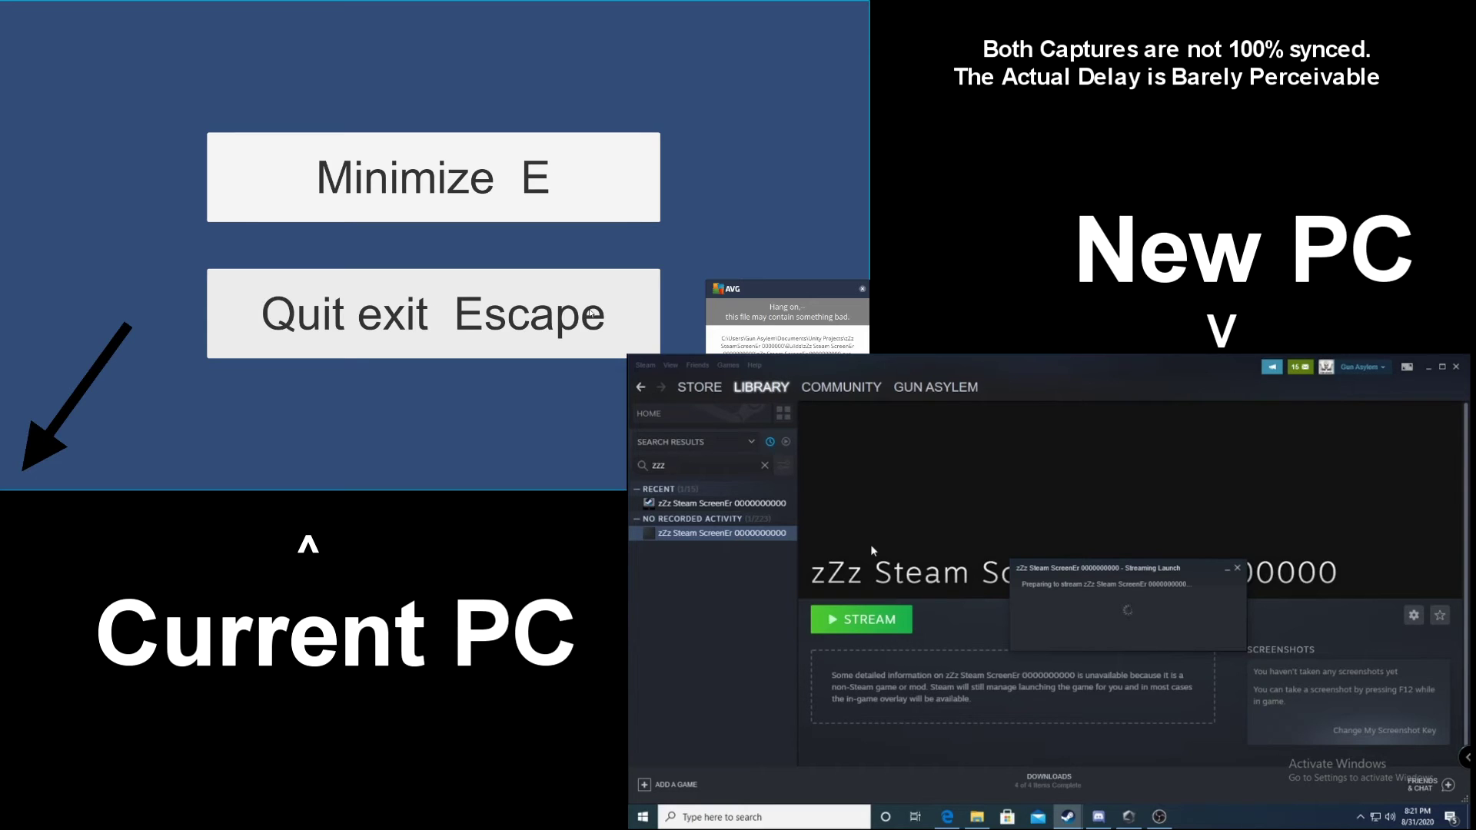
{"action": "left_click", "coordinate": [591, 314]}
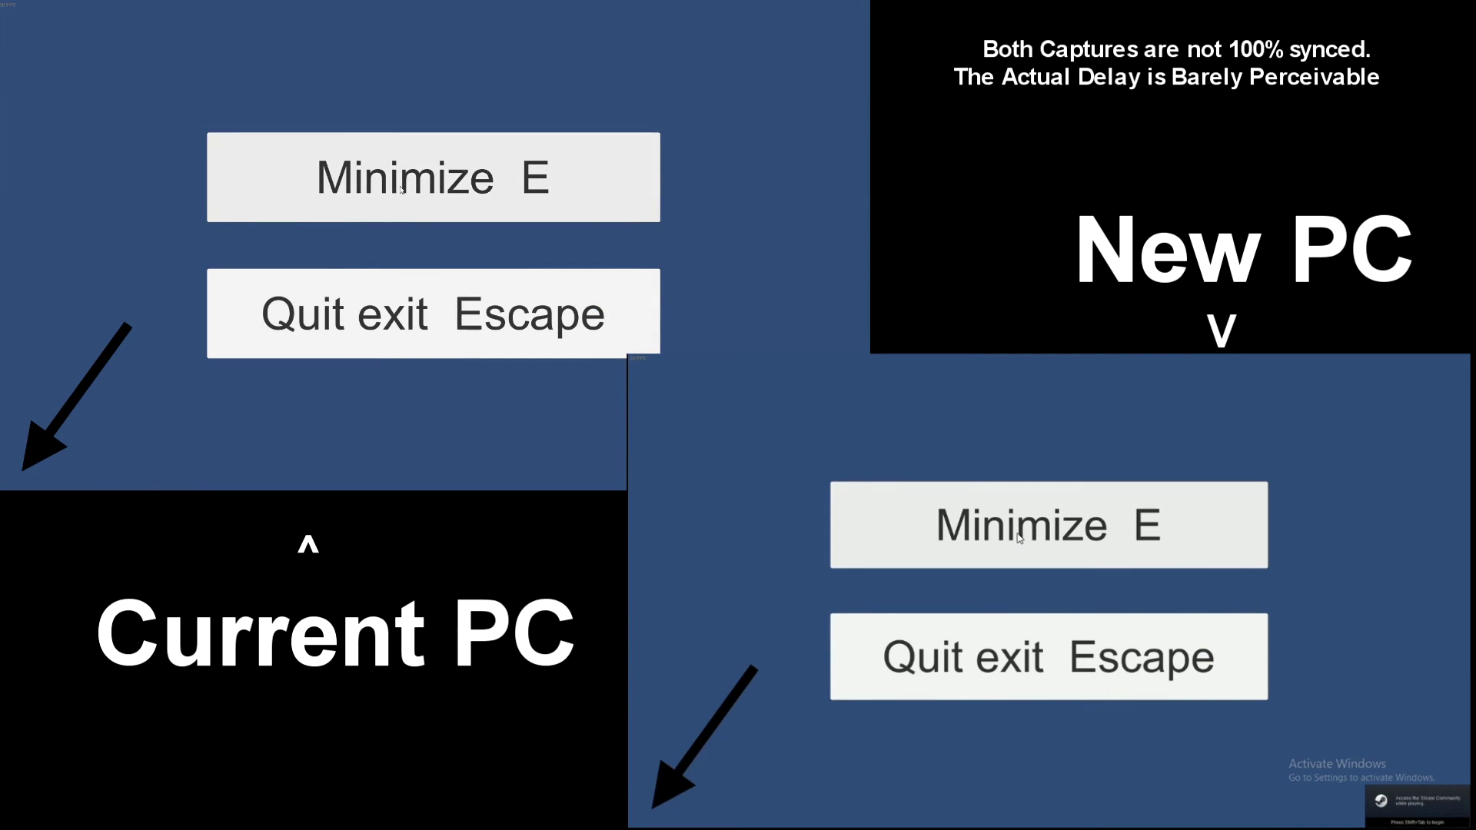
{"action": "left_click", "coordinate": [410, 184]}
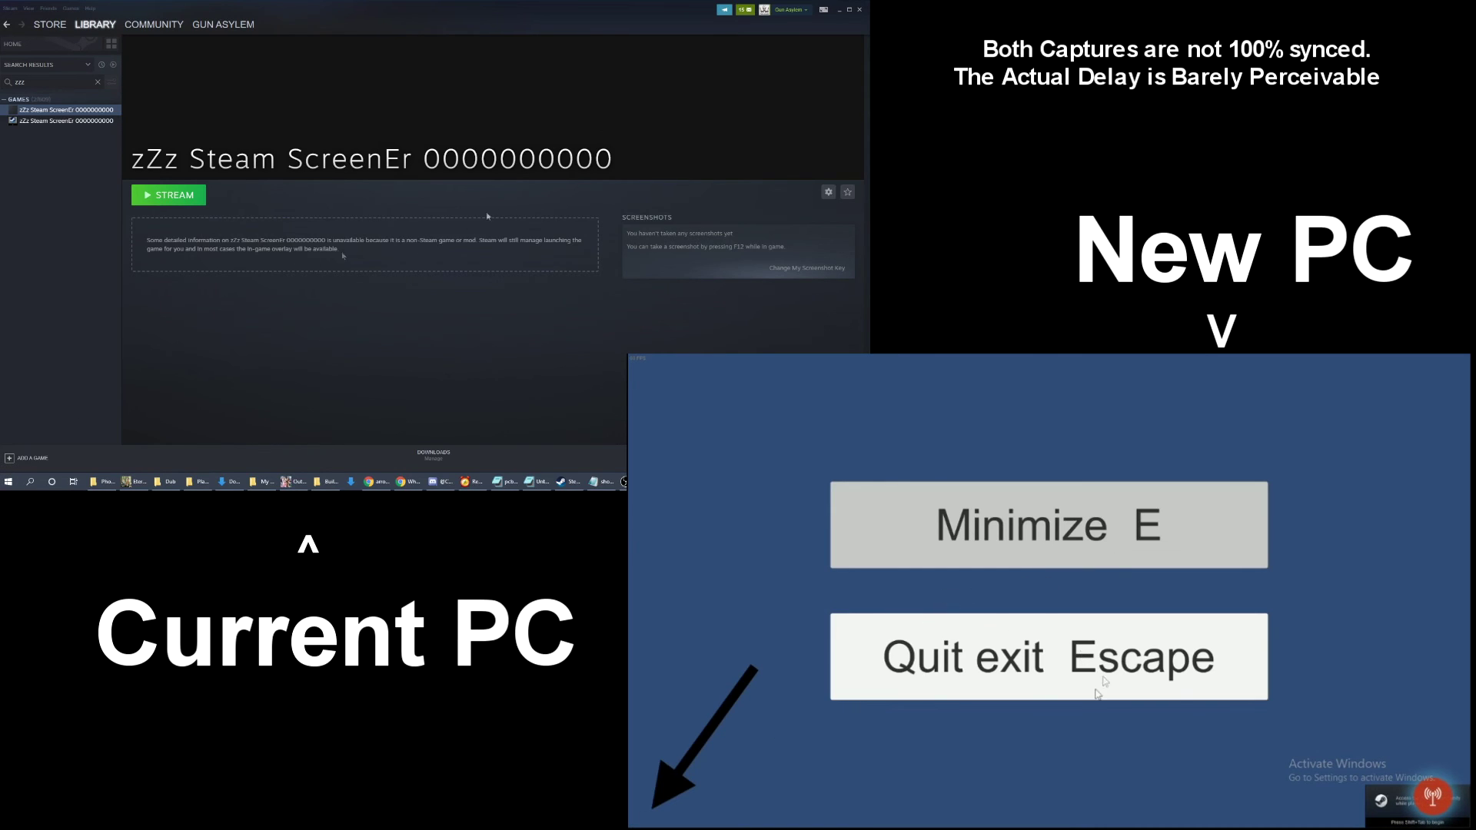
{"action": "left_click", "coordinate": [4, 483]}
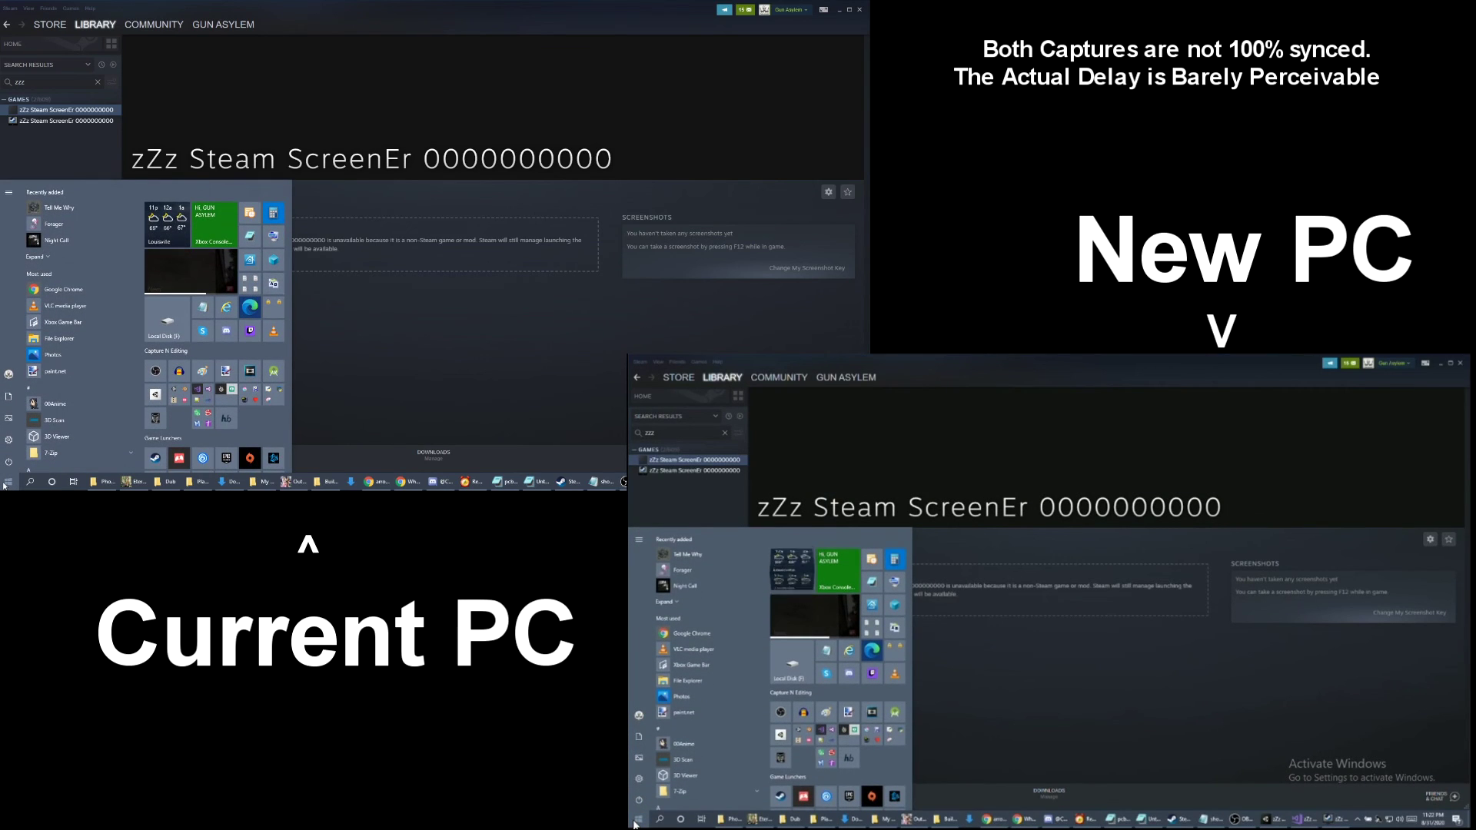
Launch HWMonitor from the Start menu's Tools, review its sensor readings, then close it.
{"action": "scroll", "coordinate": [181, 409], "scroll_direction": "down", "scroll_amount": 4}
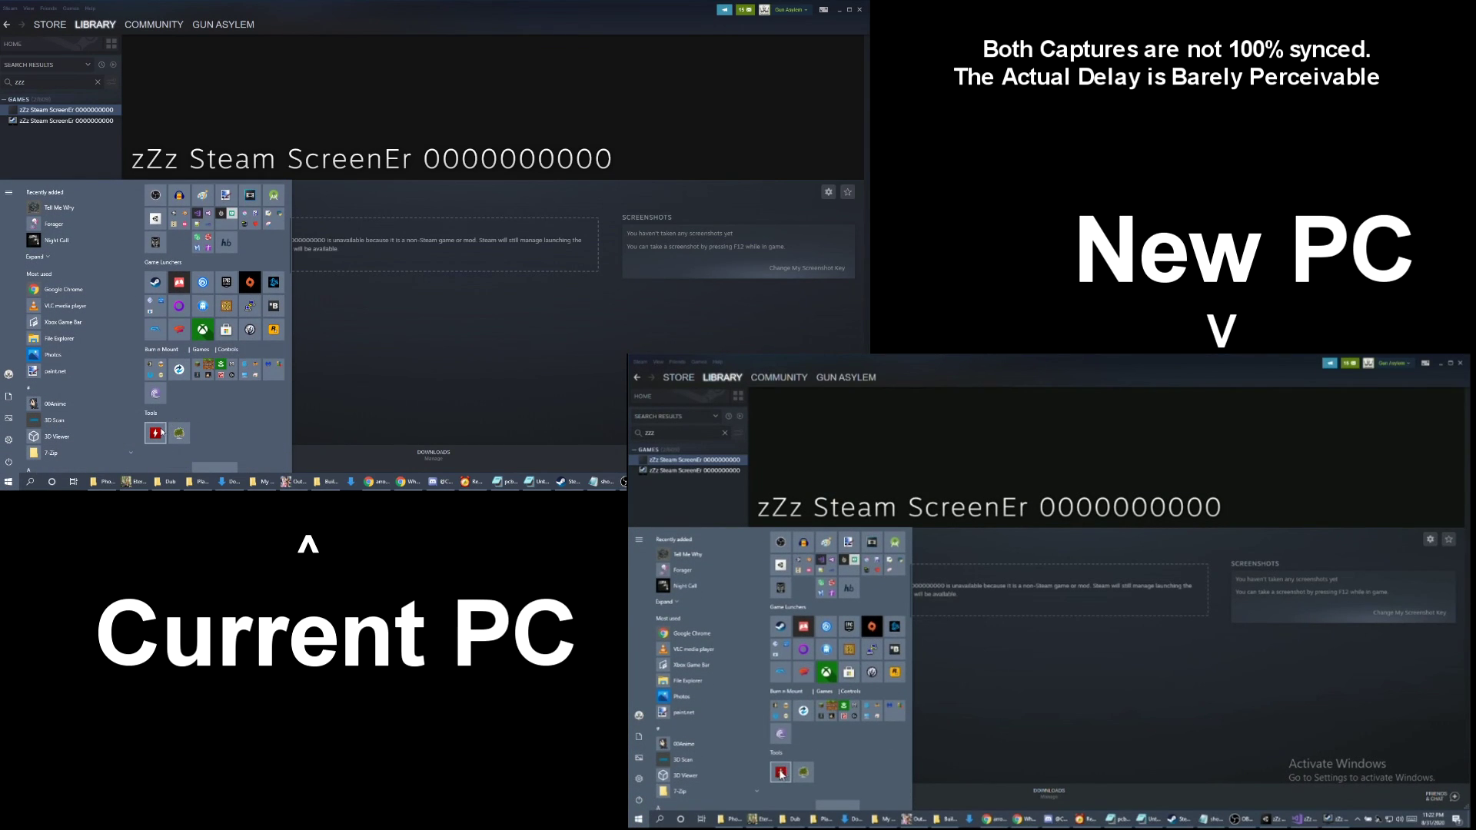
{"action": "left_click", "coordinate": [155, 433]}
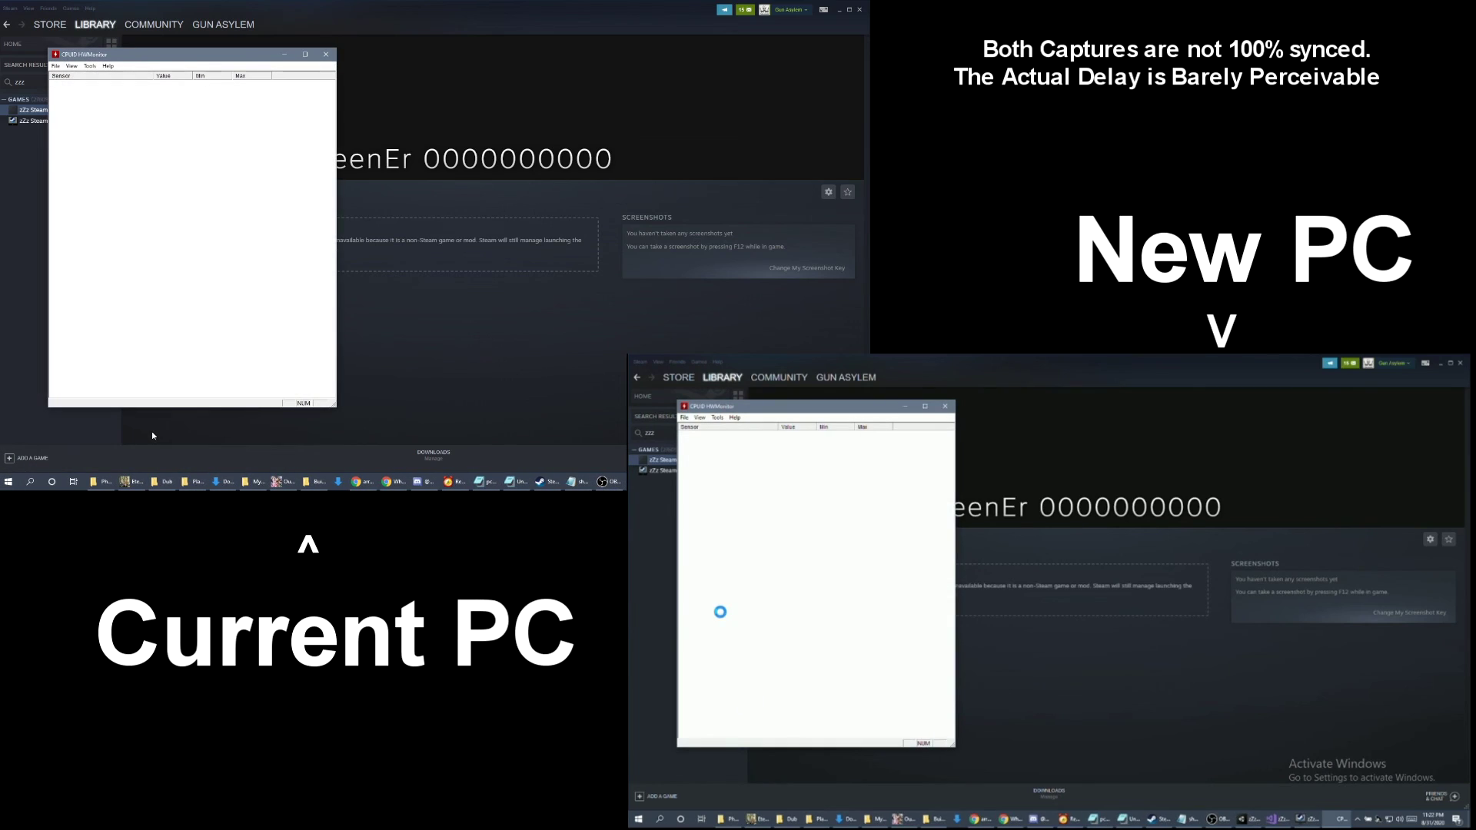
{"action": "scroll", "coordinate": [157, 171], "scroll_direction": "down", "scroll_amount": 5}
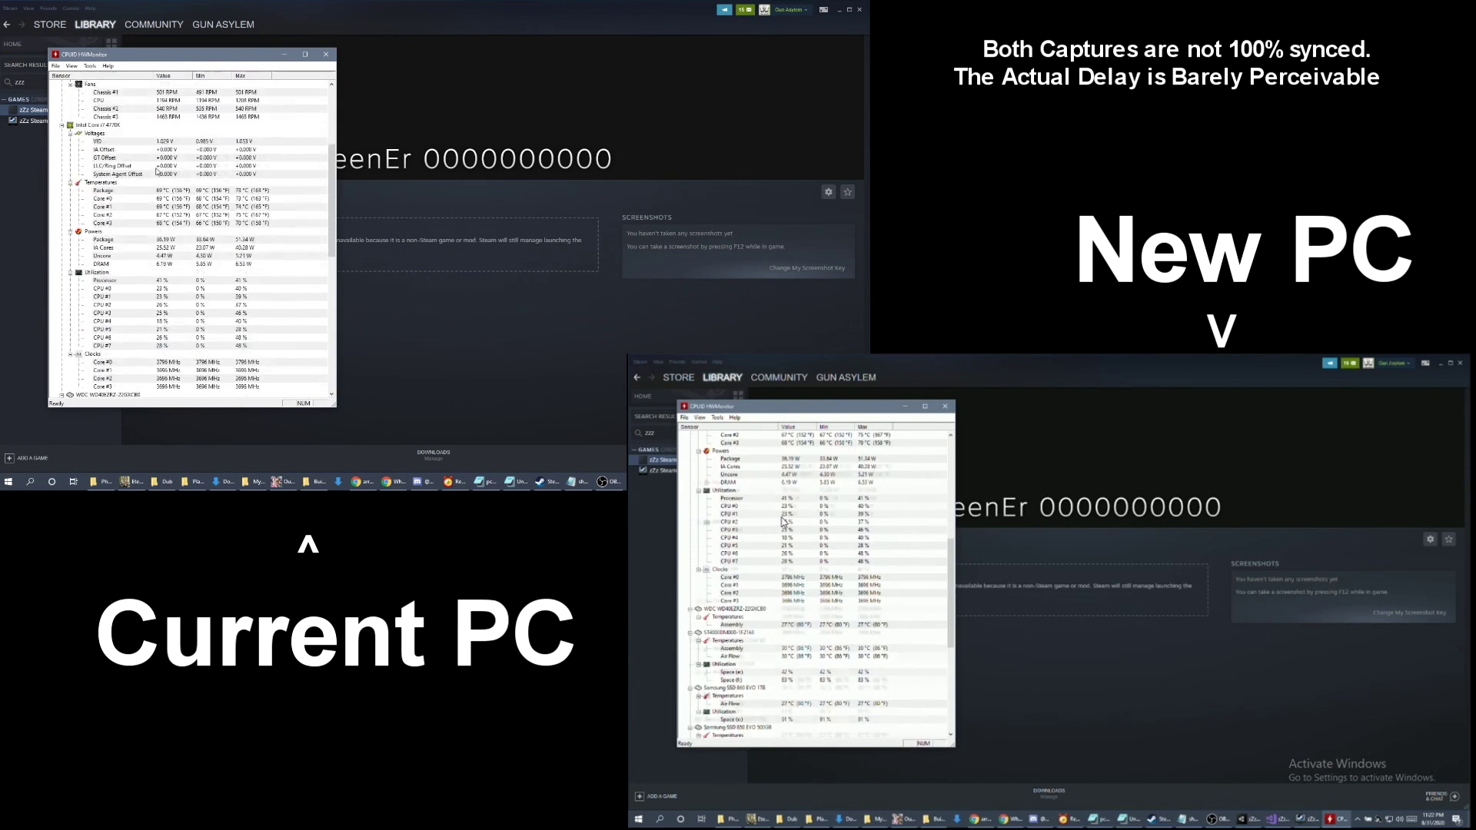
{"action": "scroll", "coordinate": [157, 171], "scroll_direction": "up", "scroll_amount": 5}
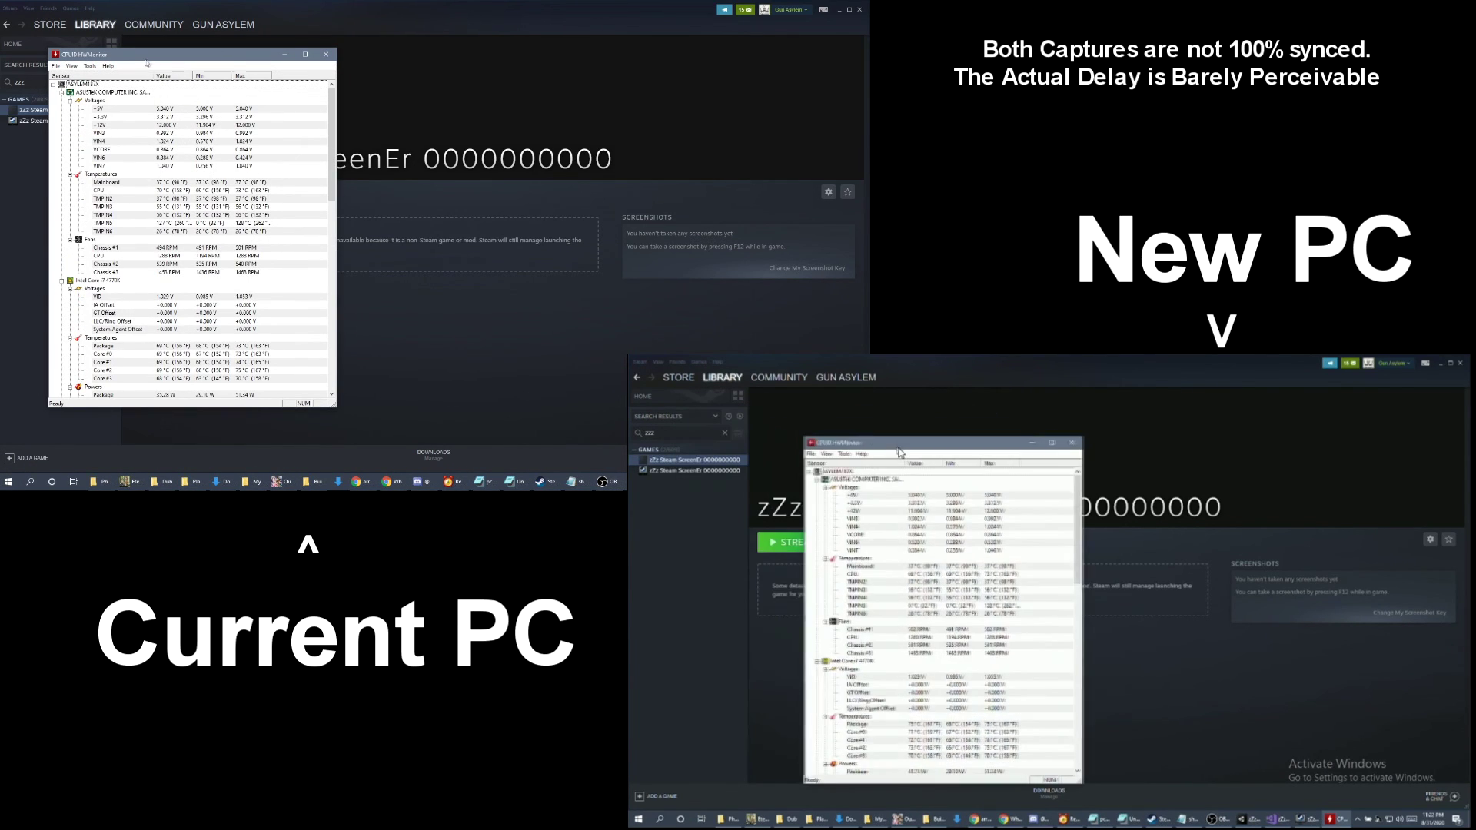
{"action": "left_click_drag", "start_coordinate": [128, 57], "coordinate": [224, 79]}
{"action": "scroll", "coordinate": [287, 152], "scroll_direction": "down", "scroll_amount": 20}
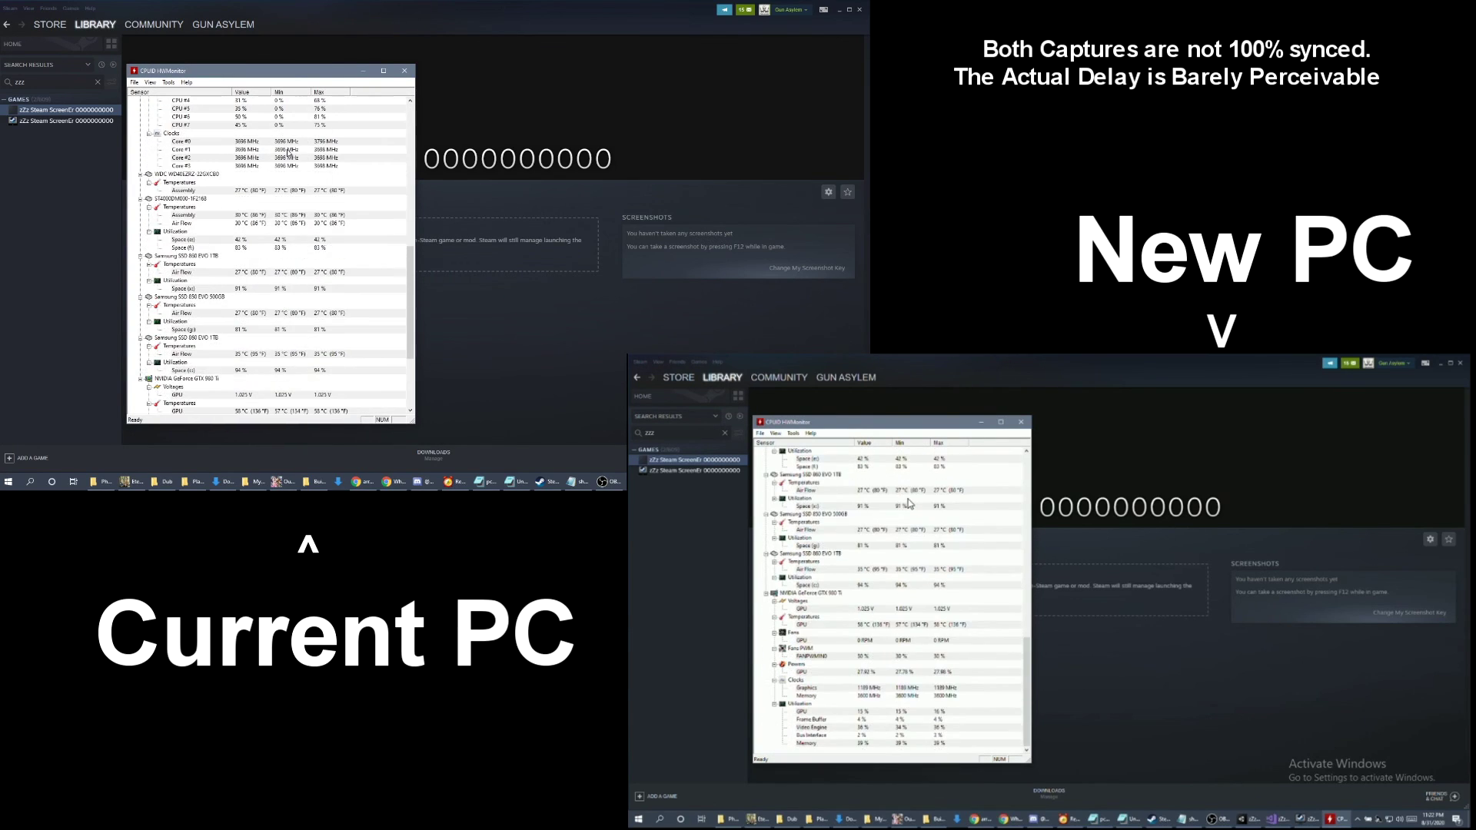
{"action": "scroll", "coordinate": [287, 152], "scroll_direction": "up", "scroll_amount": 20}
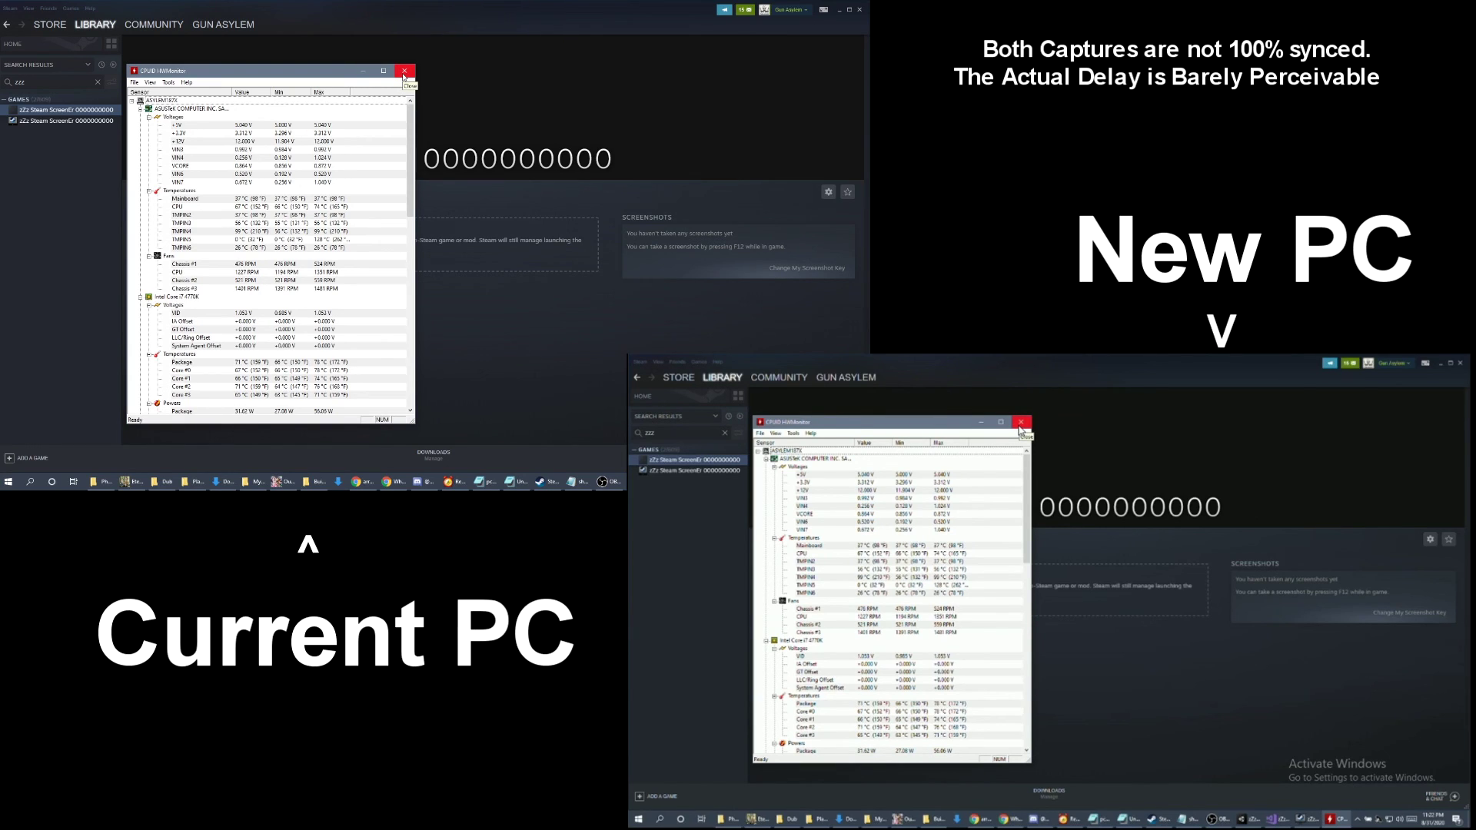
{"action": "left_click", "coordinate": [404, 75]}
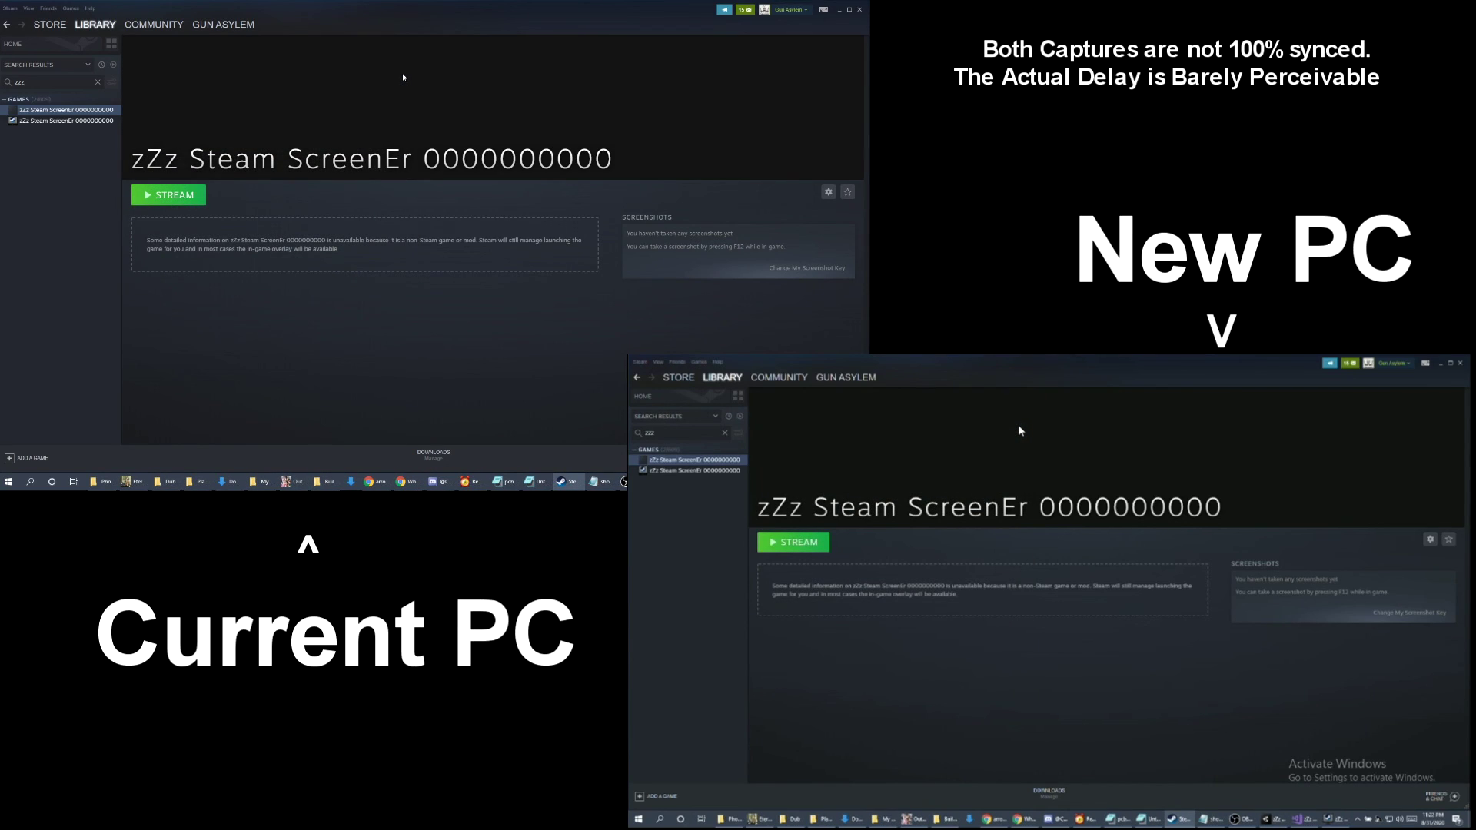